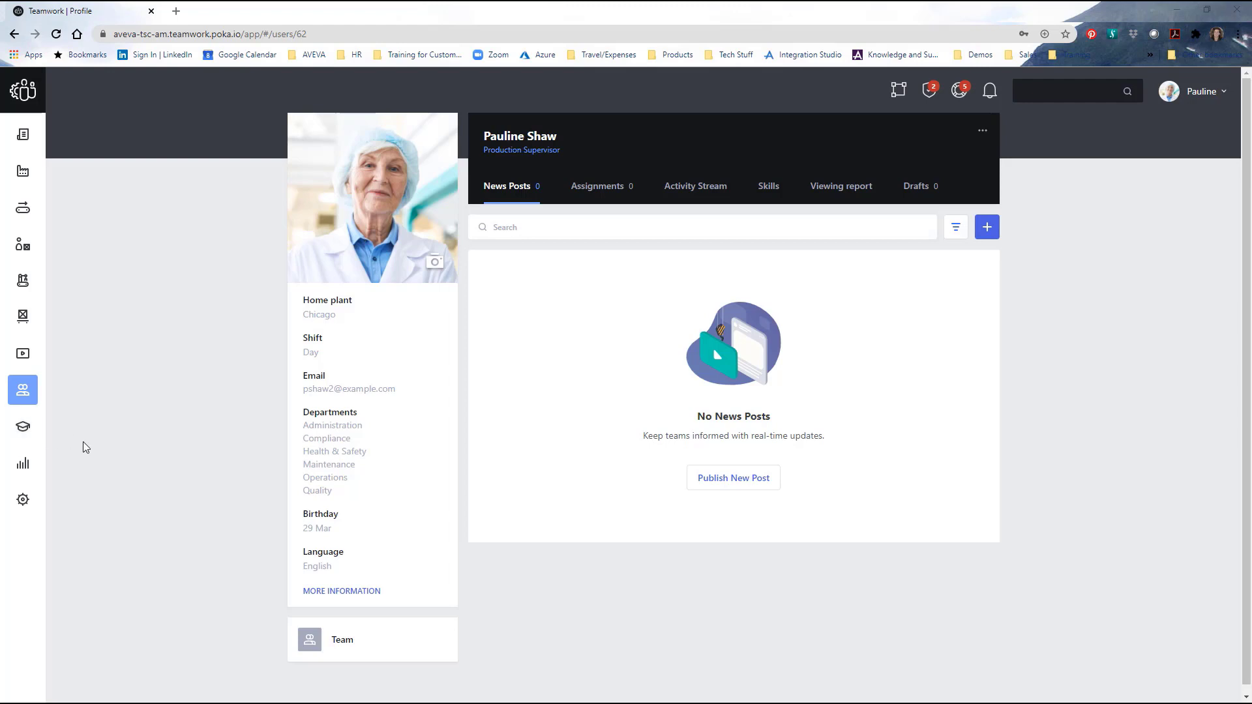
- Start adding a new skill in Skills Management with English as its language
left_click(26, 430)
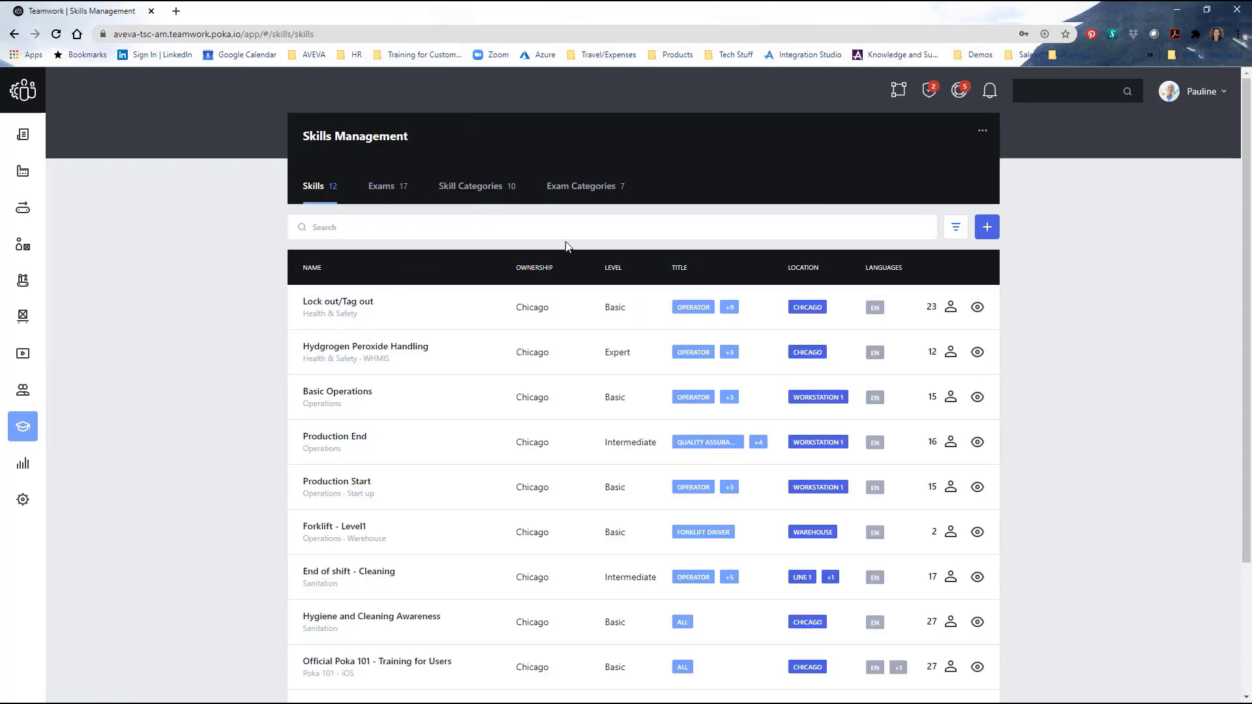
left_click(988, 228)
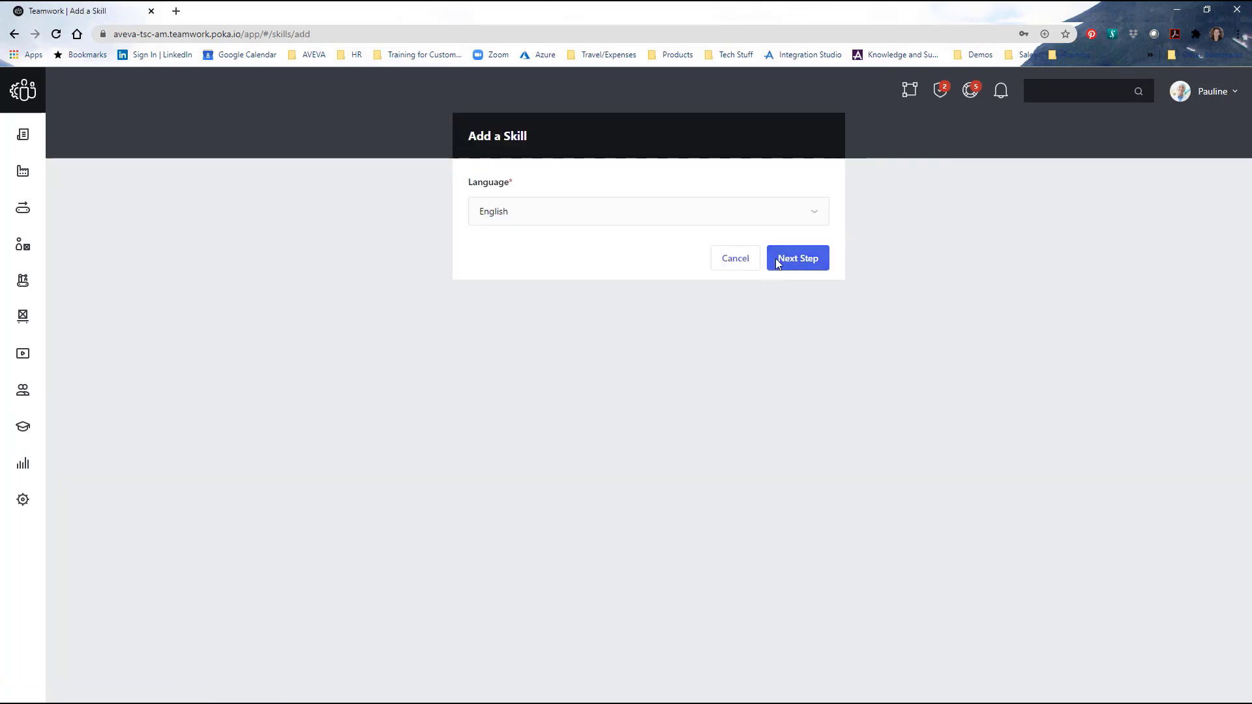
left_click(792, 260)
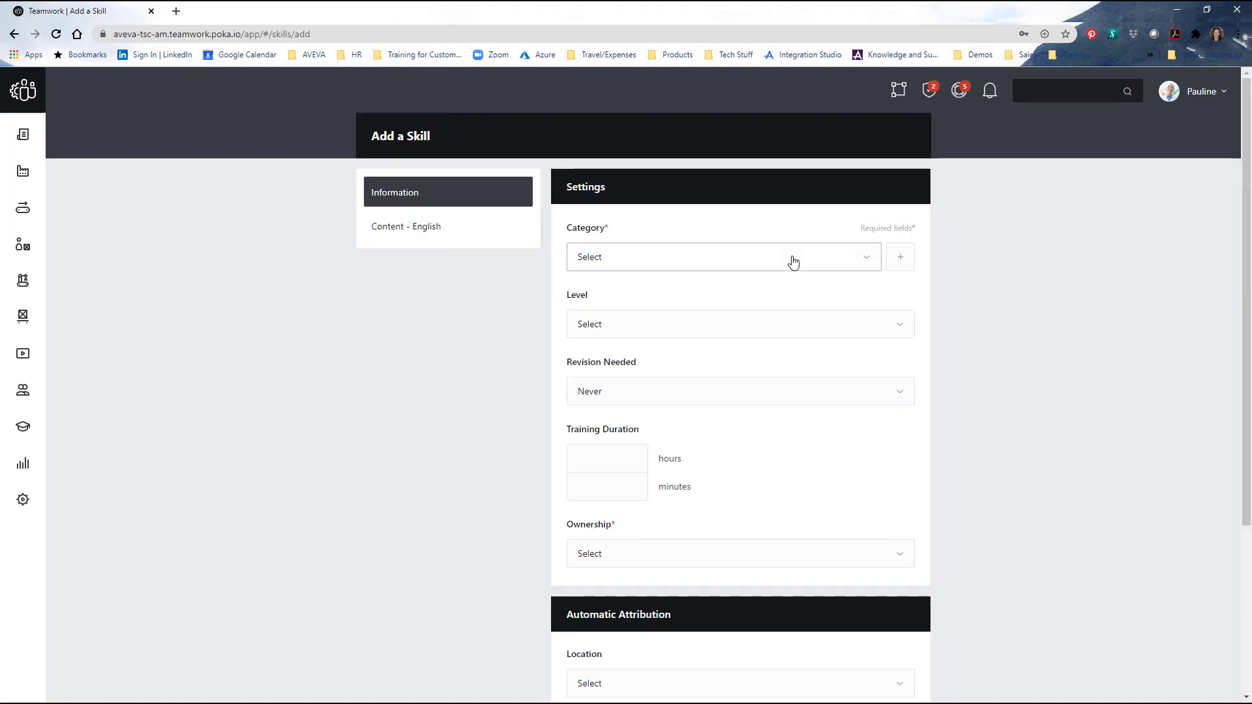
- Assign the new skill to the Operations category and the Equipment Specific subcategory
left_click(713, 261)
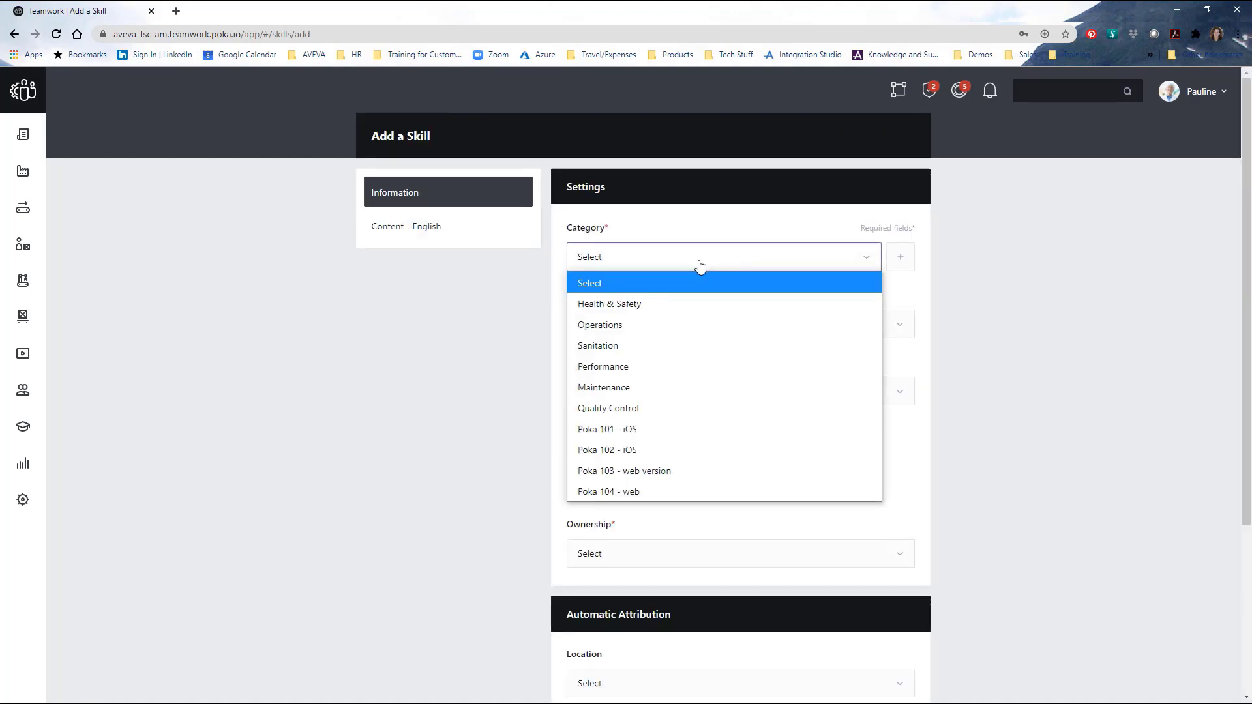
left_click(601, 325)
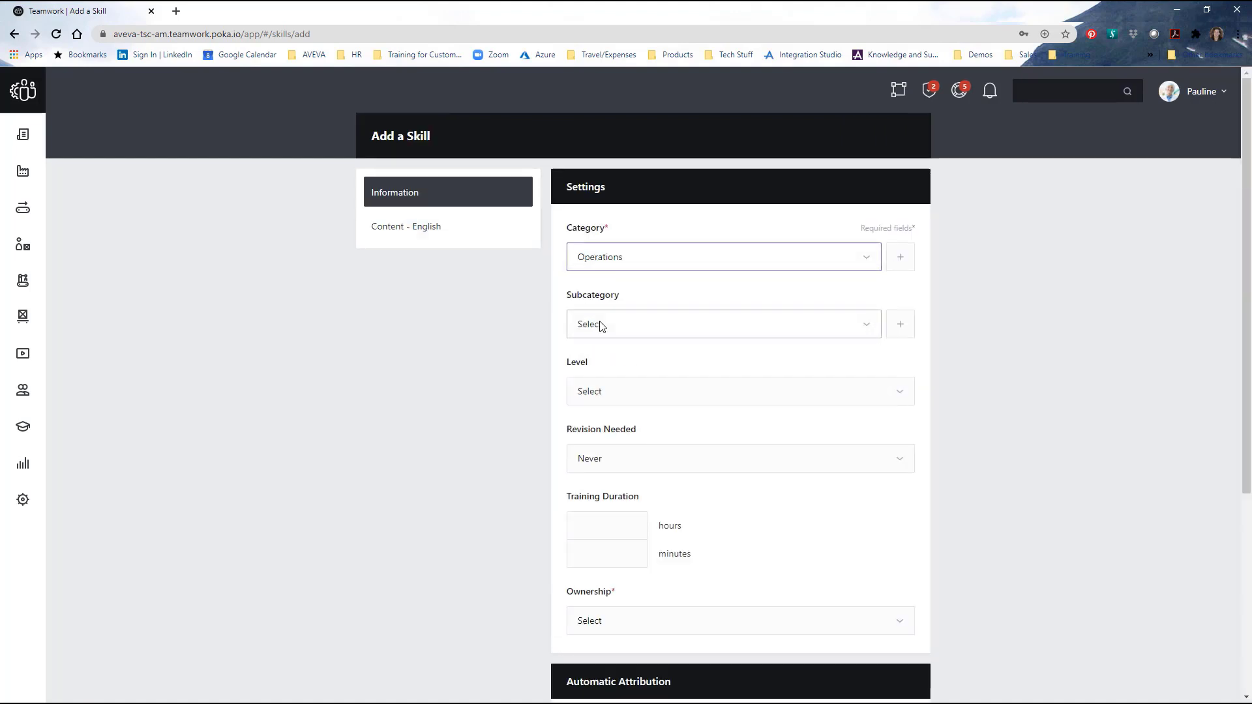
left_click(655, 325)
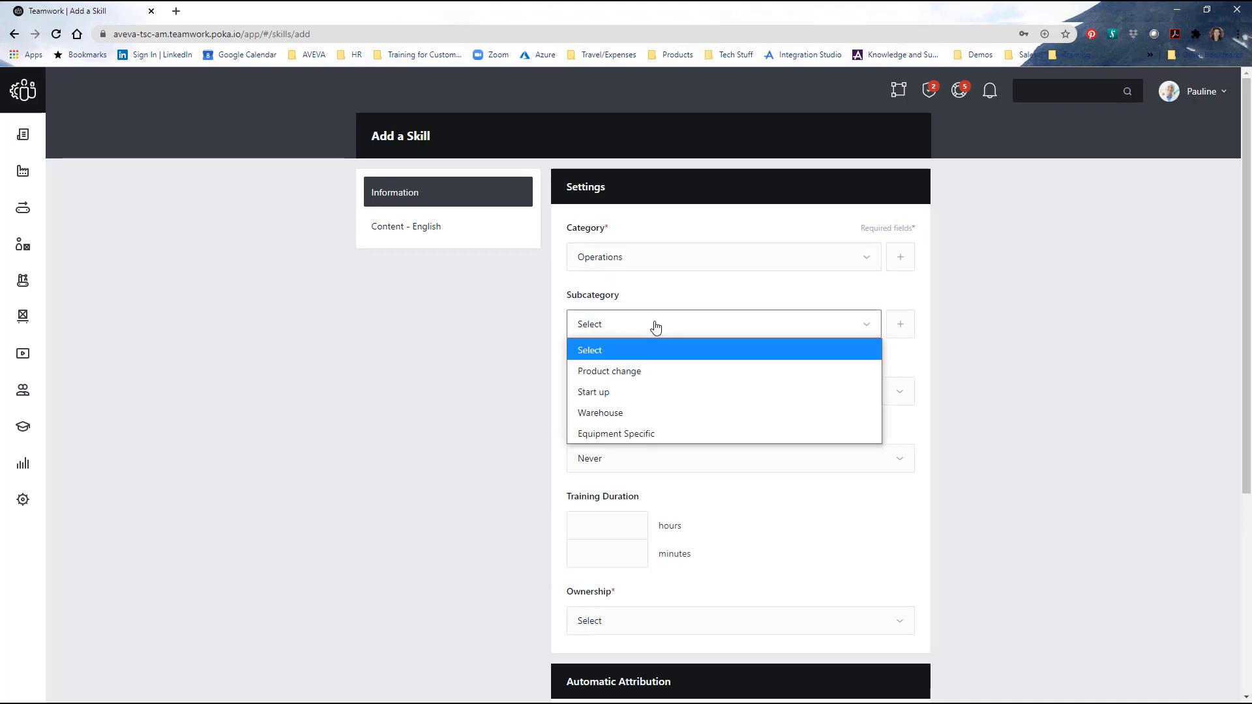
left_click(632, 439)
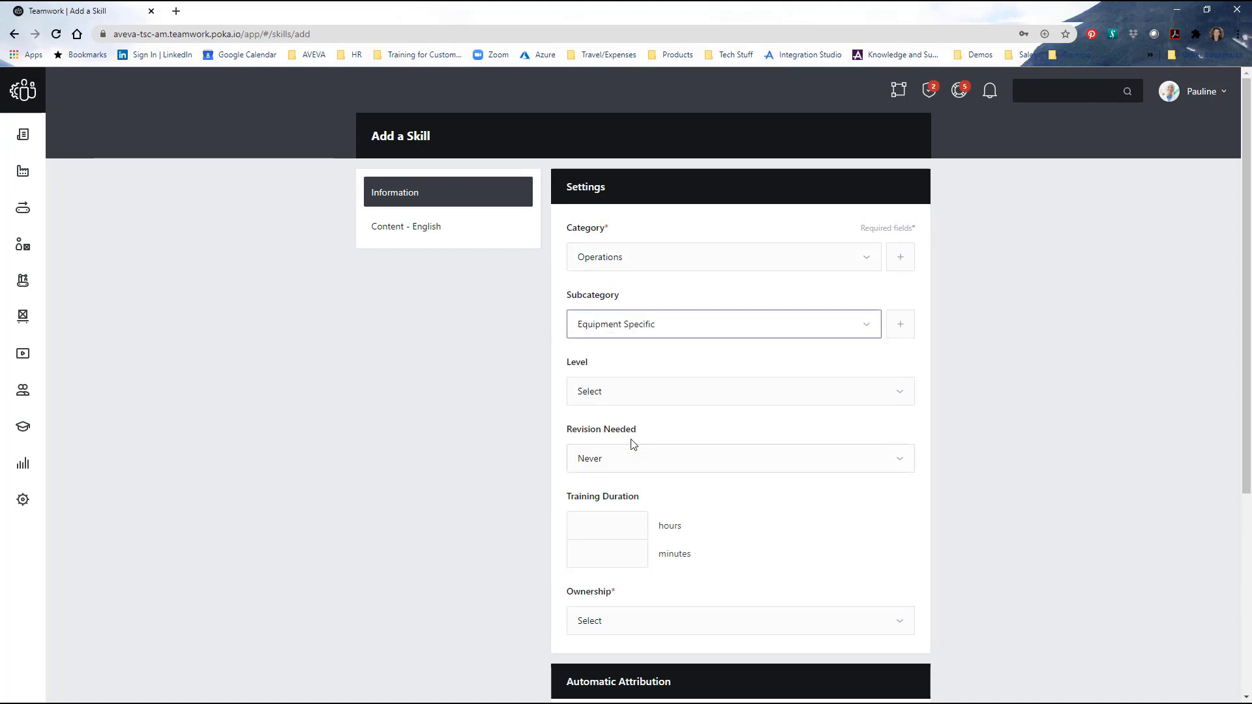
- Set the skill's level to Basic and its required revision to Every Year
left_click(631, 395)
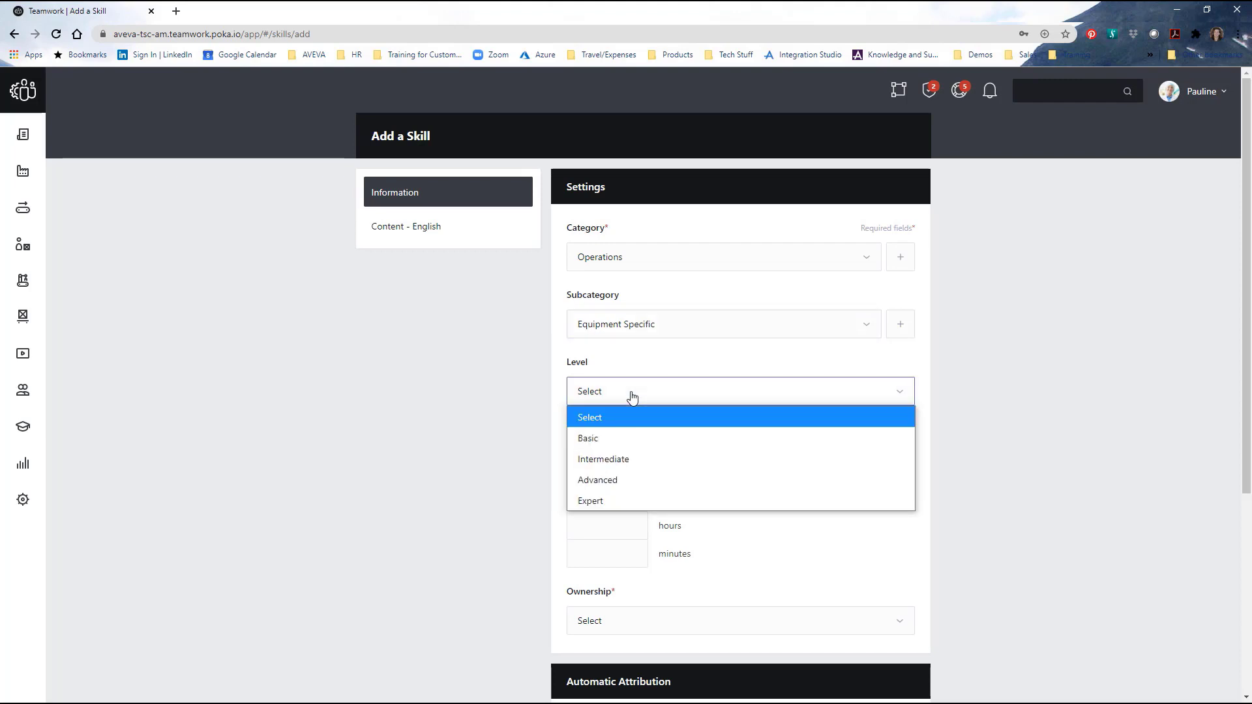
left_click(606, 438)
left_click(601, 456)
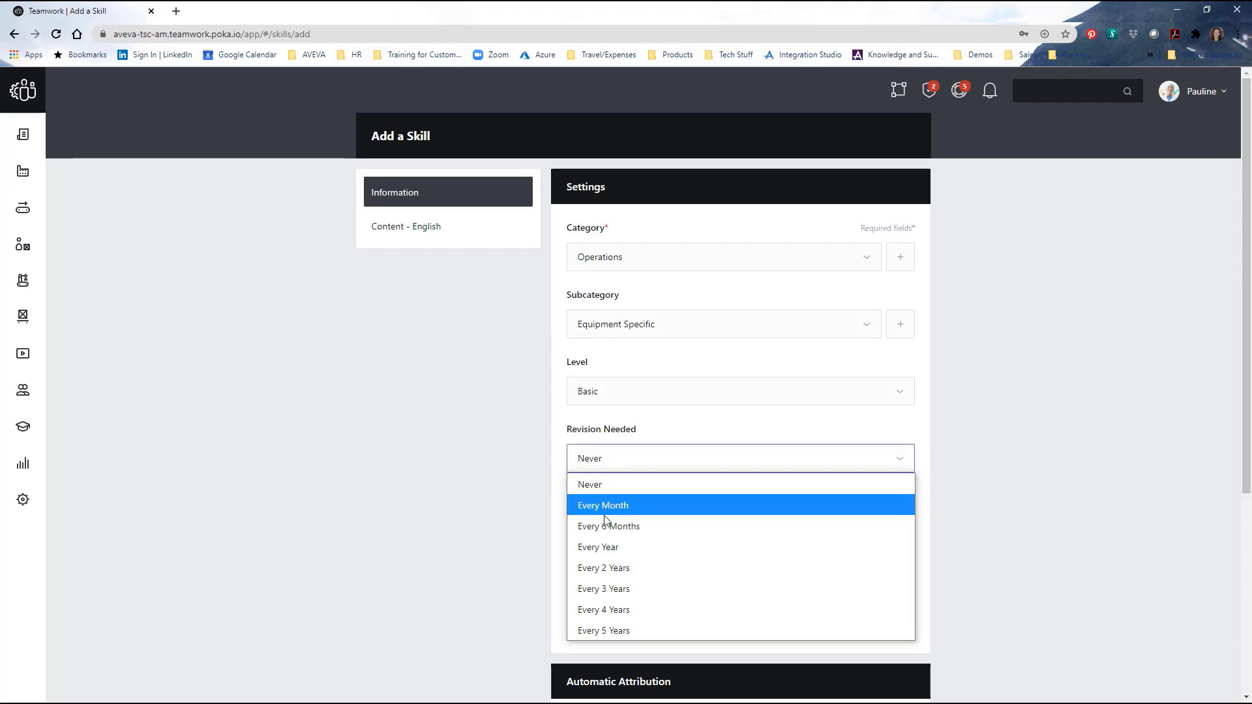
left_click(601, 547)
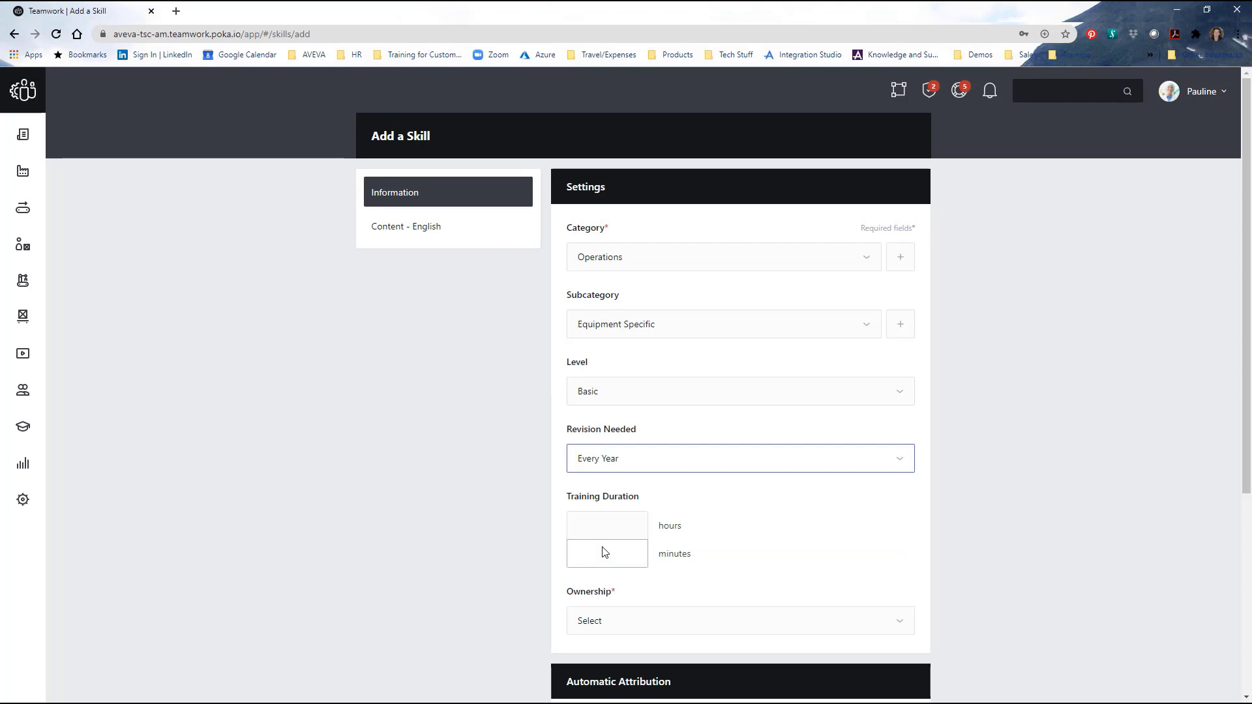
- Set the training duration to 4 hours and the skill's ownership to Chicago
left_click(630, 525)
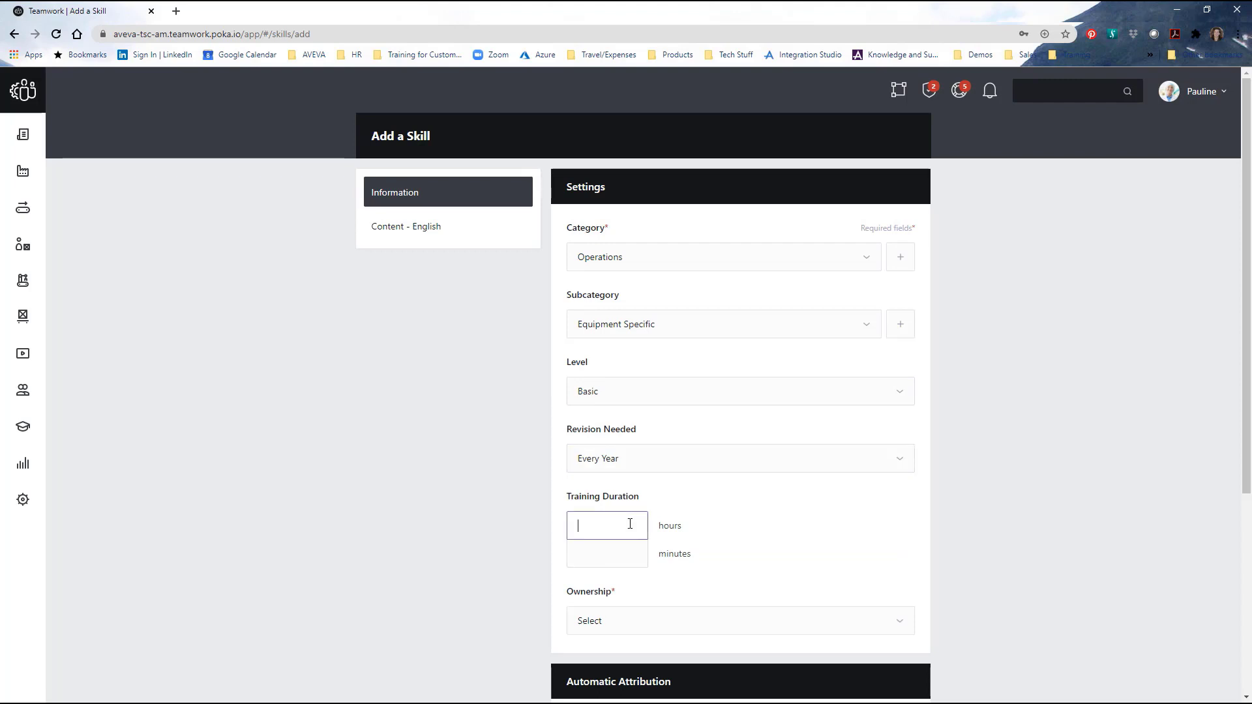
type("4")
left_click(618, 561)
left_click(676, 622)
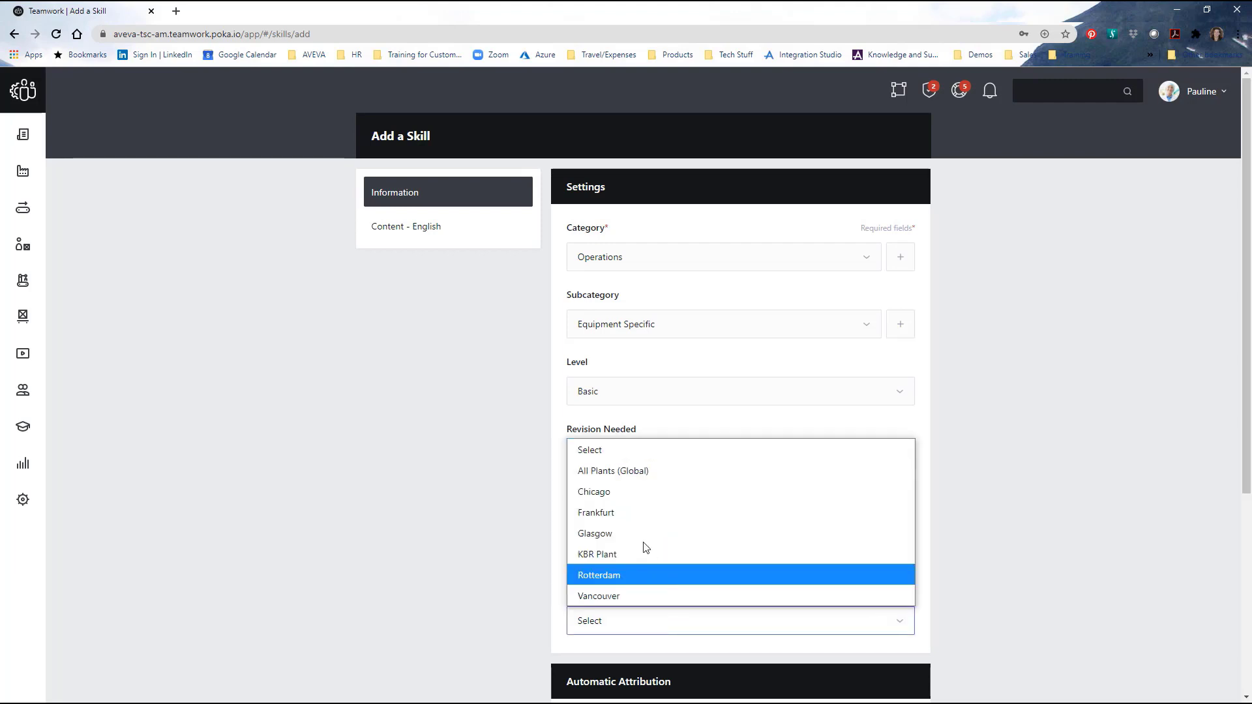
left_click(617, 491)
- Set automatic attribution to Equipment Skill and add the Case Packer from Chicago, Line 1, Workstation 1
scroll(819, 502, "down", 4)
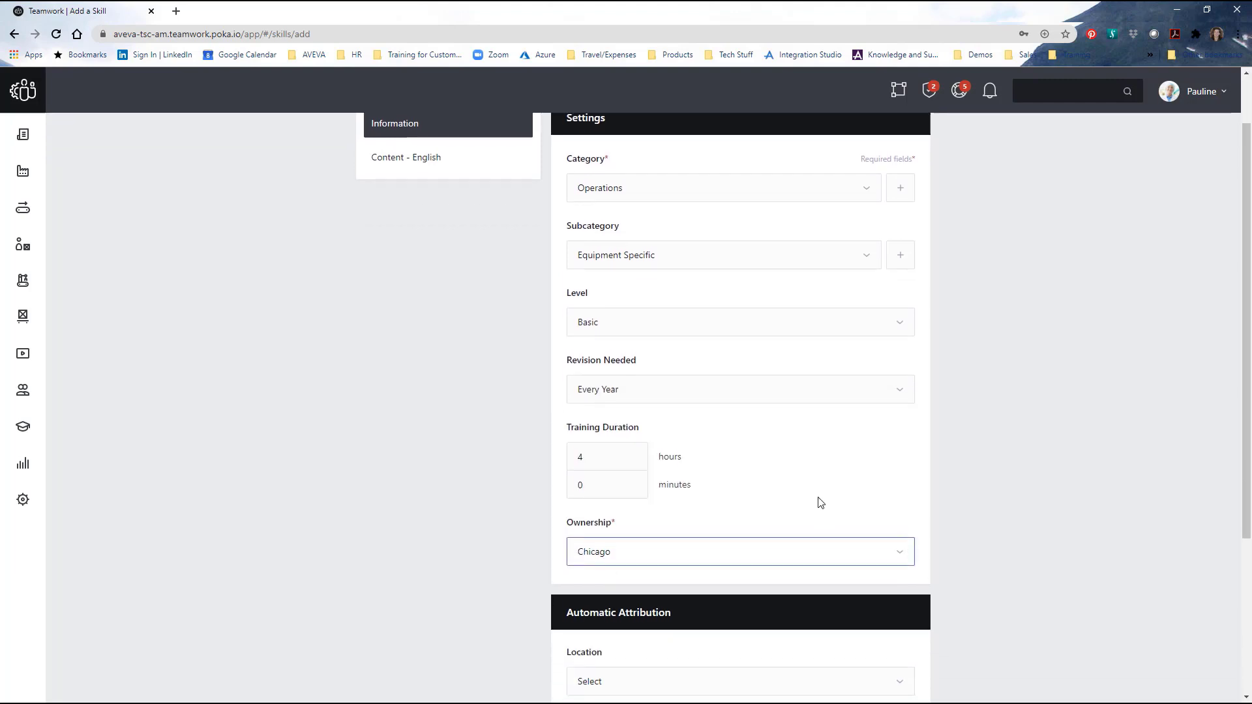
left_click(693, 492)
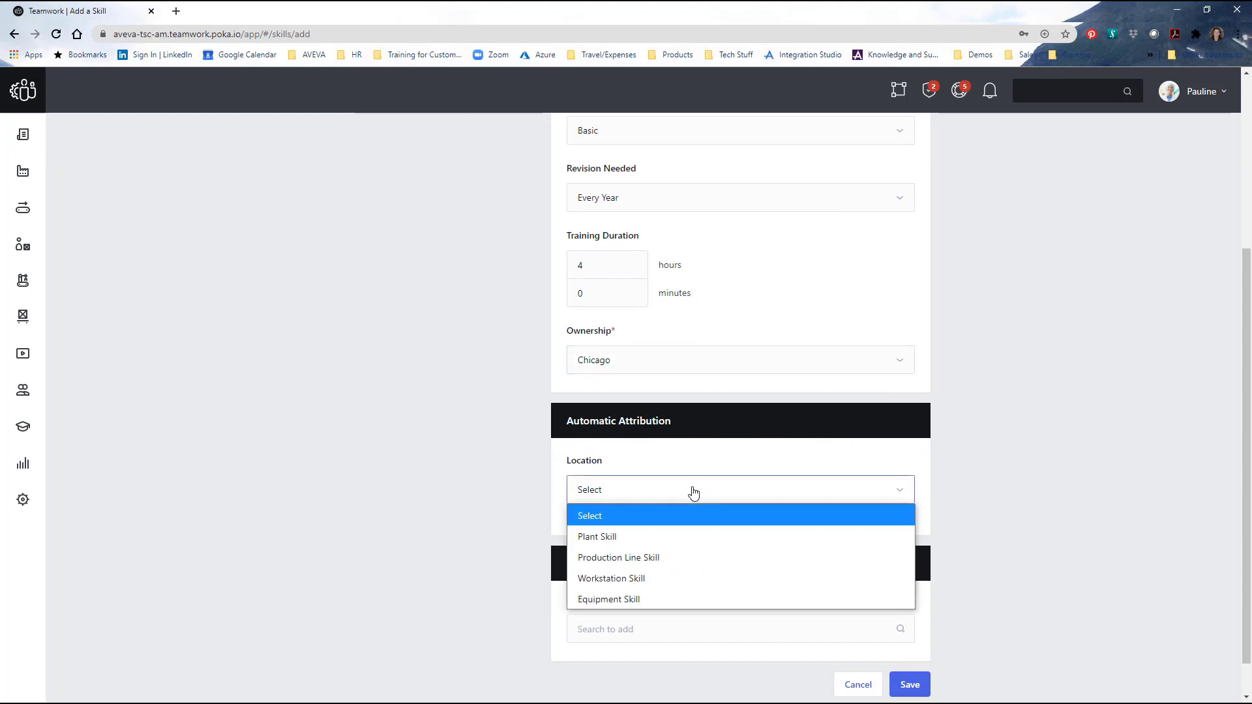
left_click(627, 600)
left_click(627, 549)
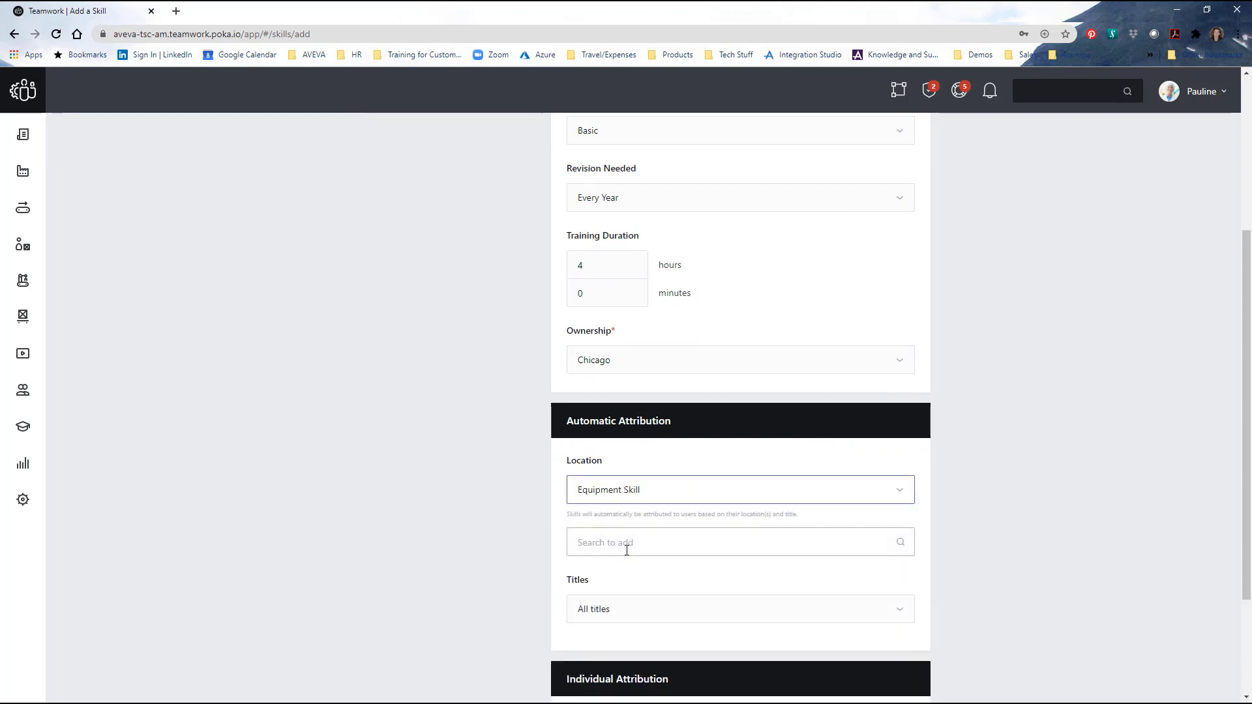
type("case")
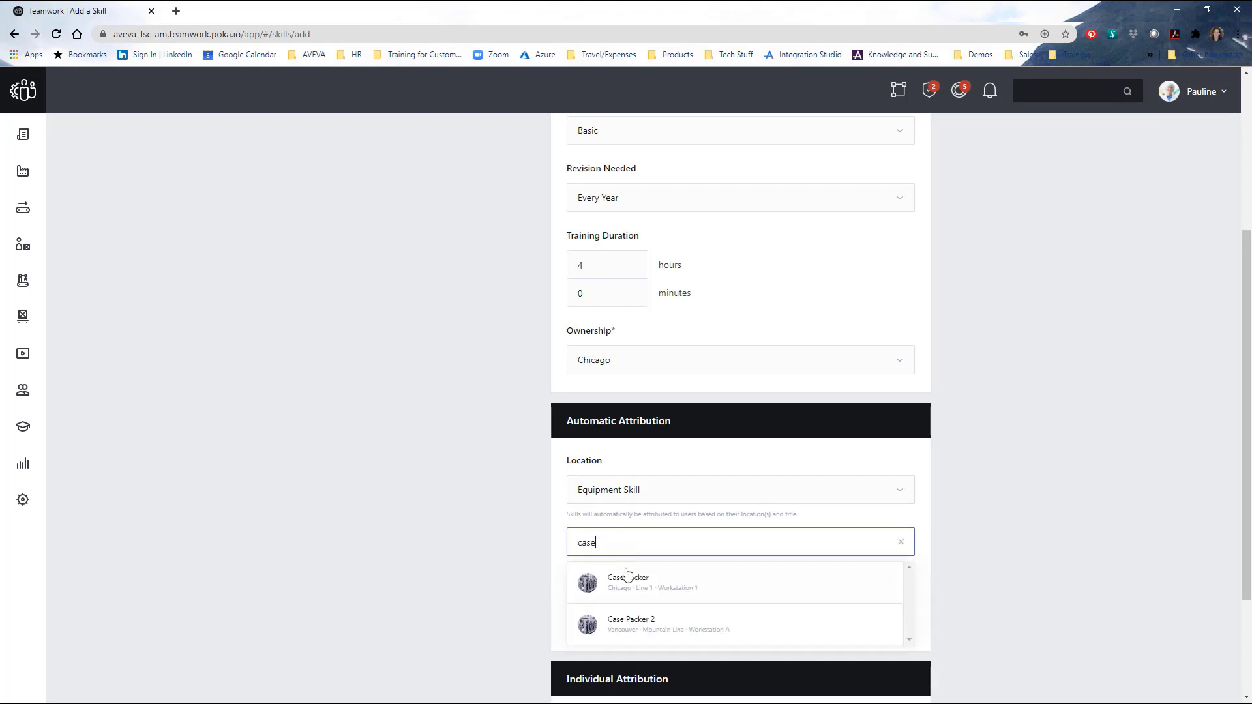
left_click(624, 582)
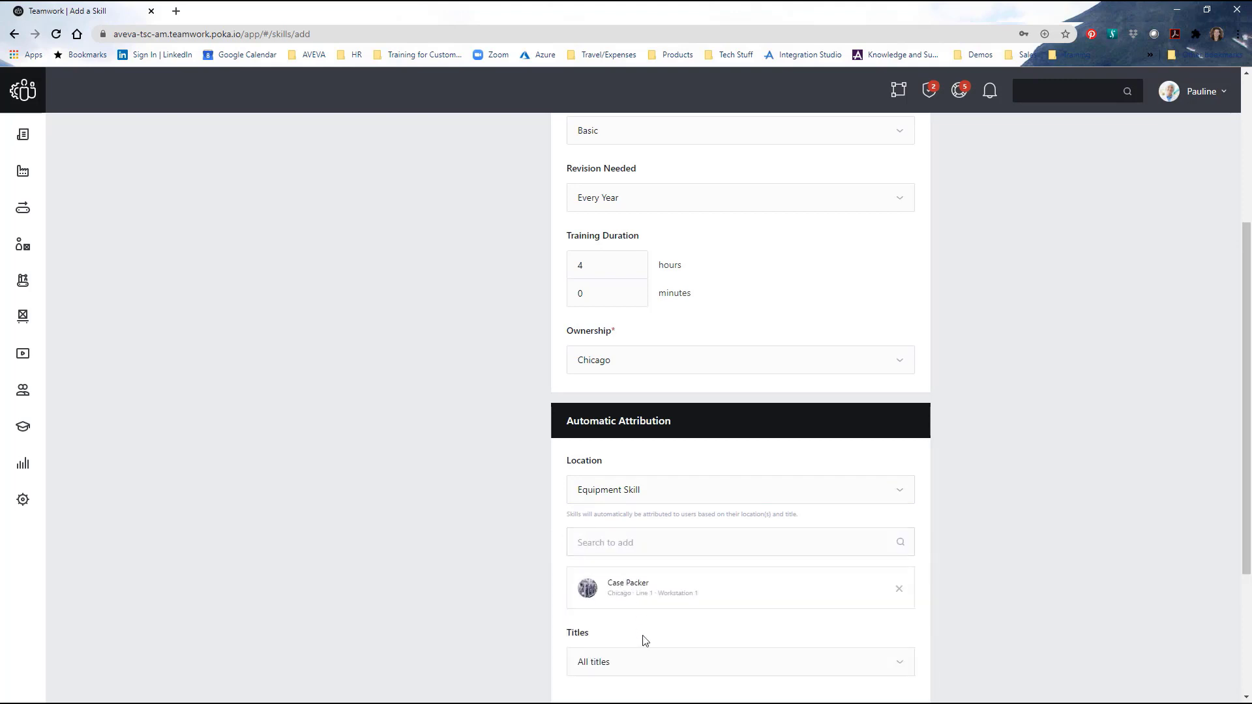
- Limit the automatic attribution to selected titles only, choosing Operator and Mechanic
scroll(643, 645, "down", 3)
left_click(618, 458)
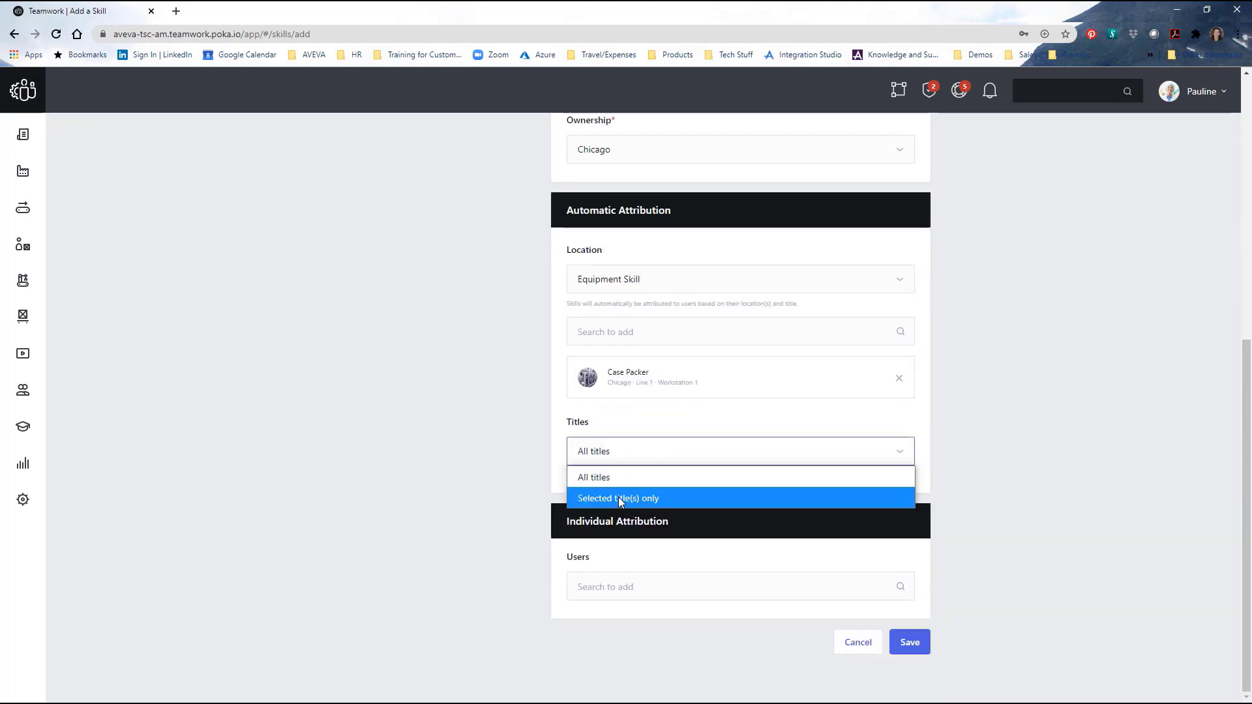
left_click(618, 498)
left_click(620, 500)
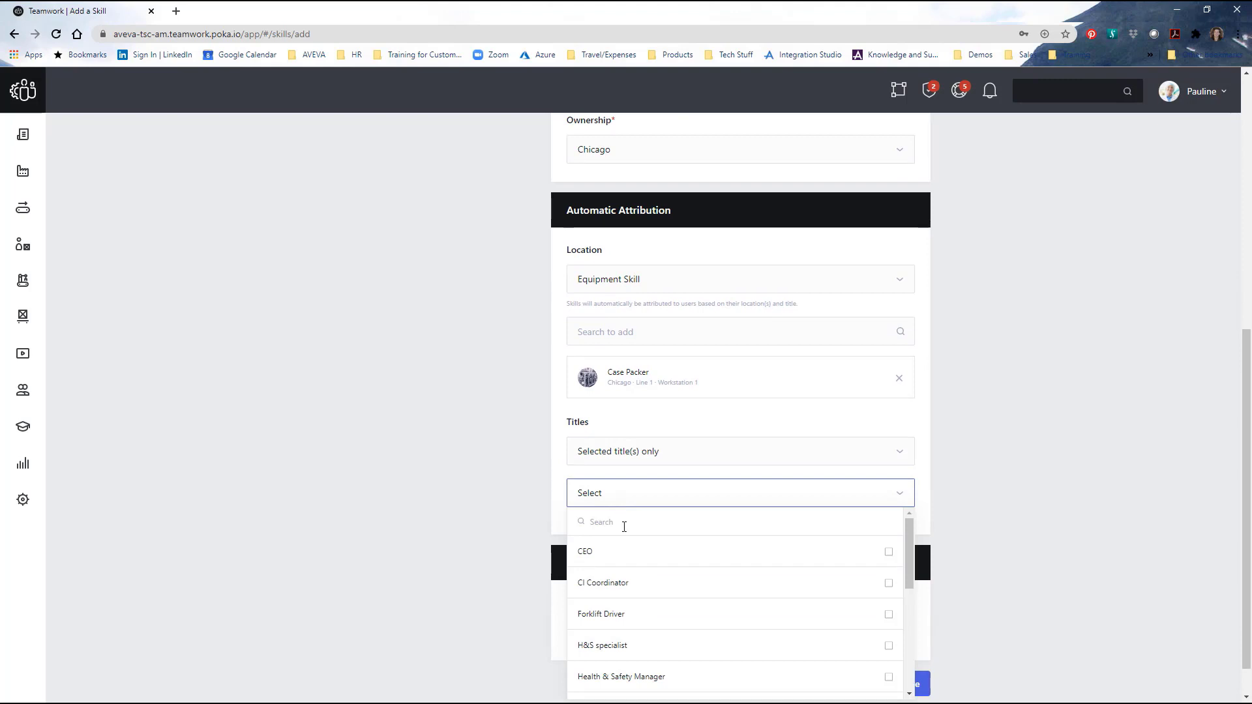
scroll(727, 620, "down", 2)
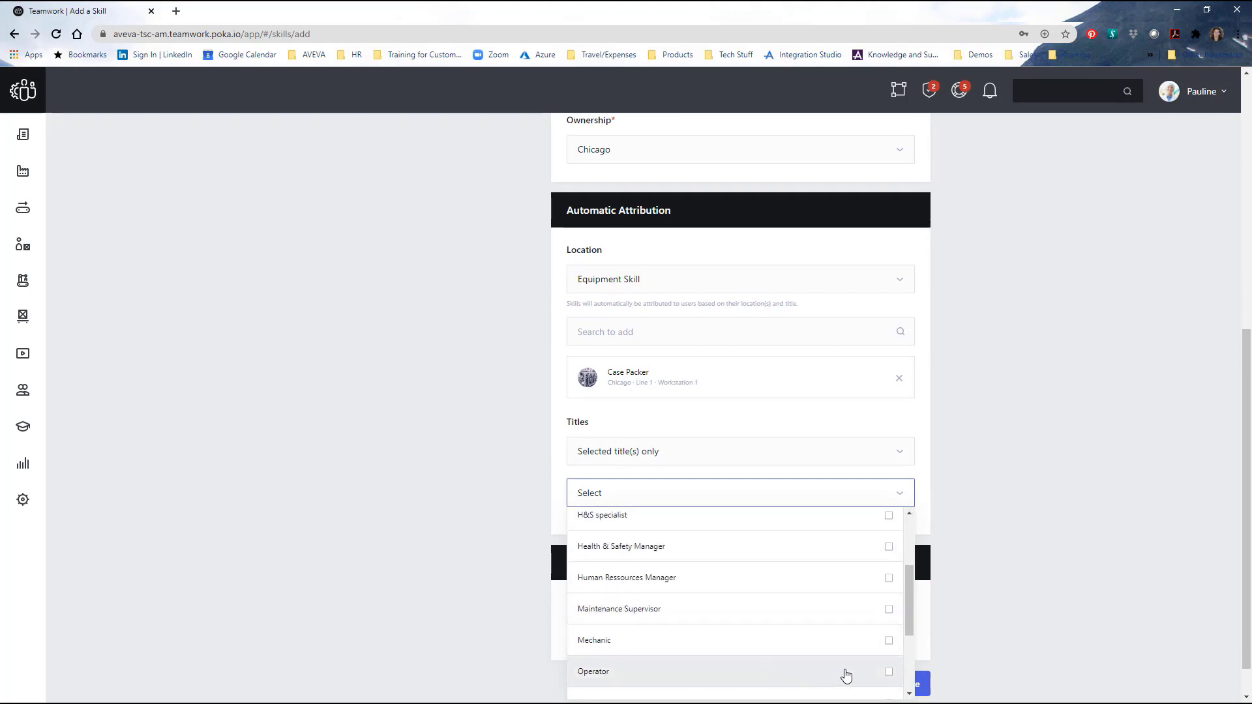
left_click(889, 672)
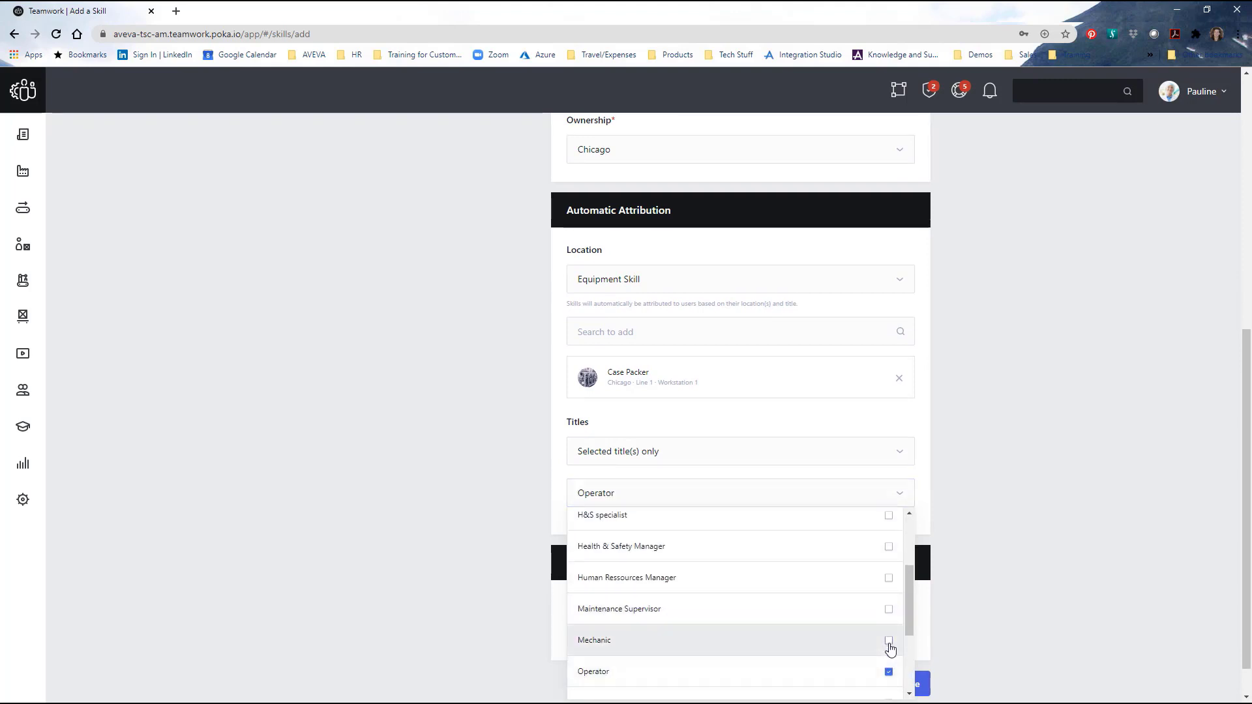
left_click(889, 640)
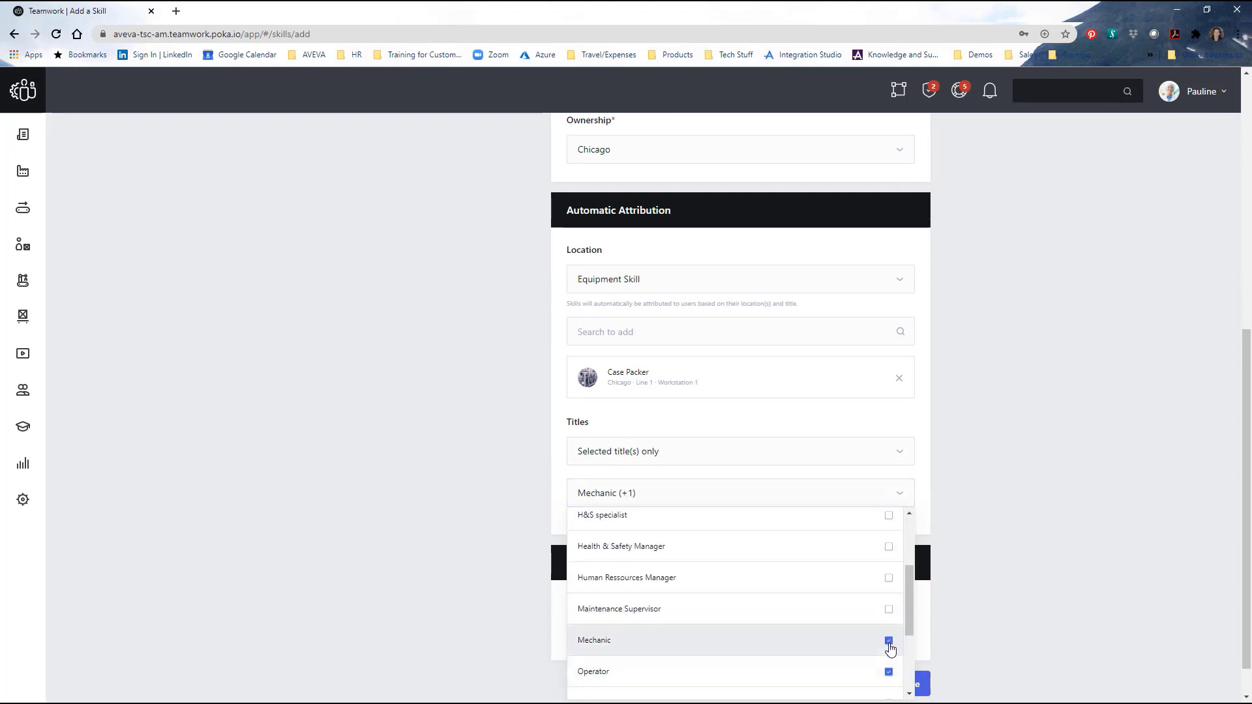
left_click(870, 490)
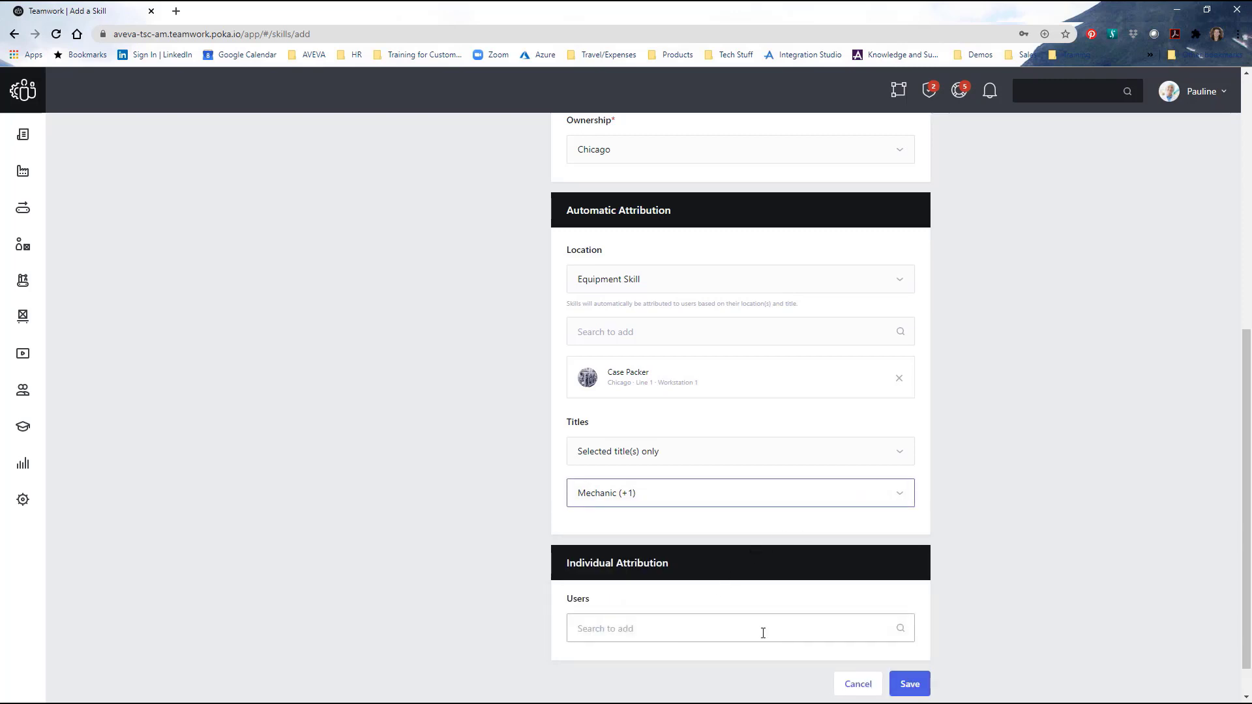
- Name the skill "Case Packer Introduction" in its English content
scroll(708, 391, "up", 7)
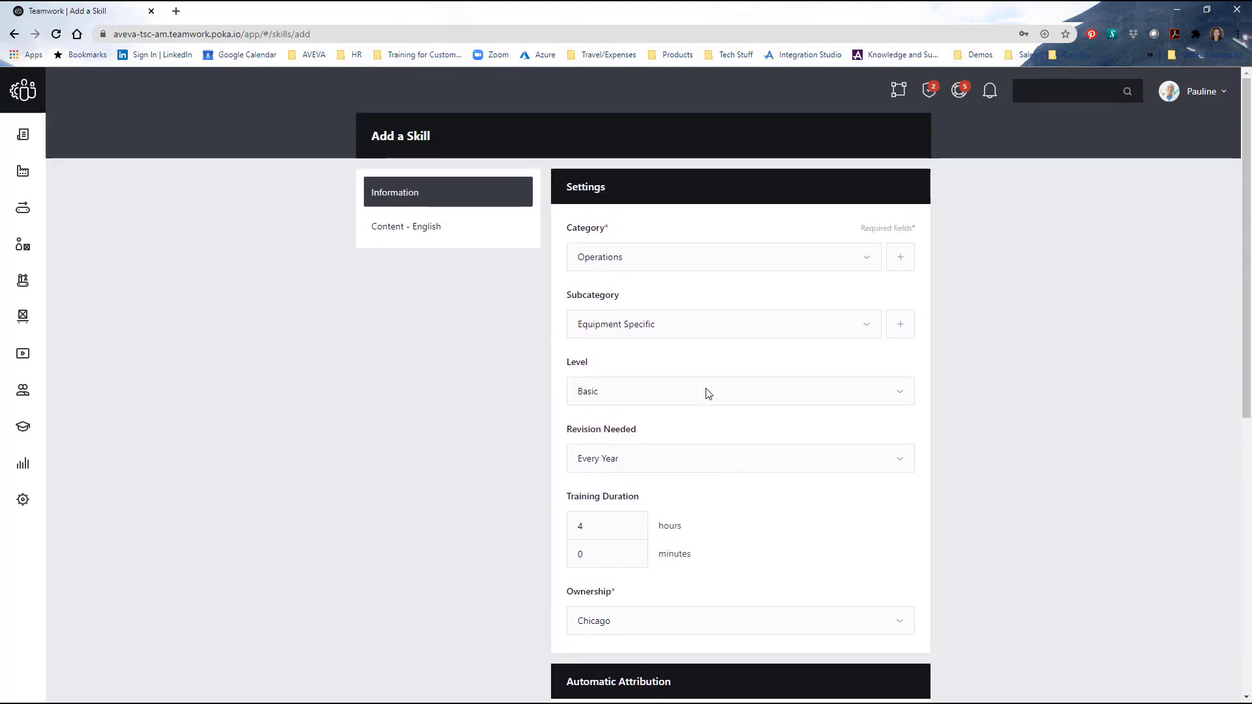
left_click(429, 232)
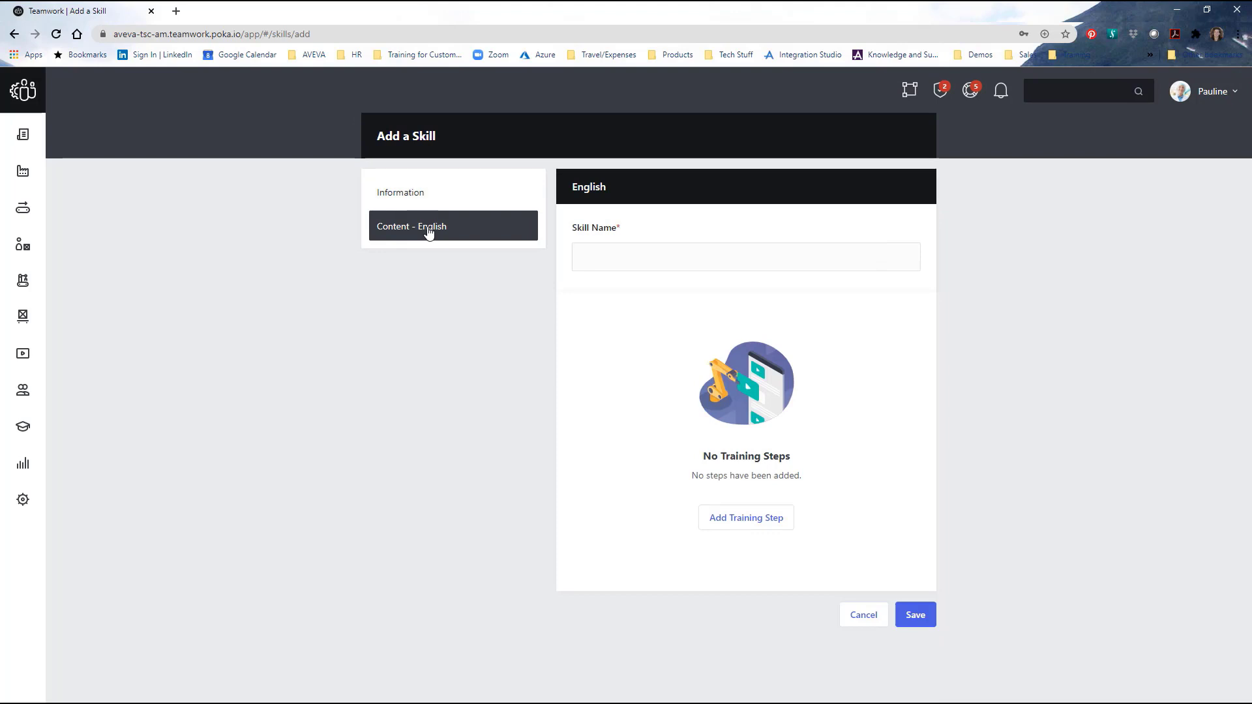
left_click(647, 255)
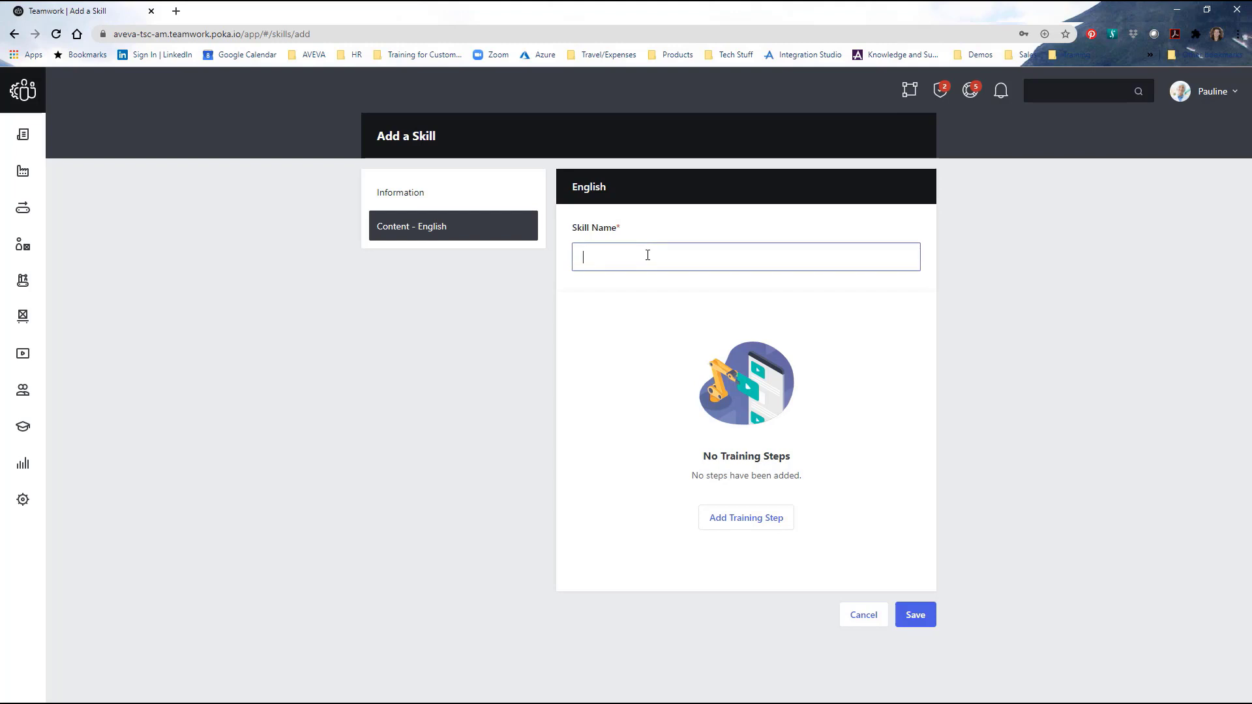
type("Case Packer Introduction")
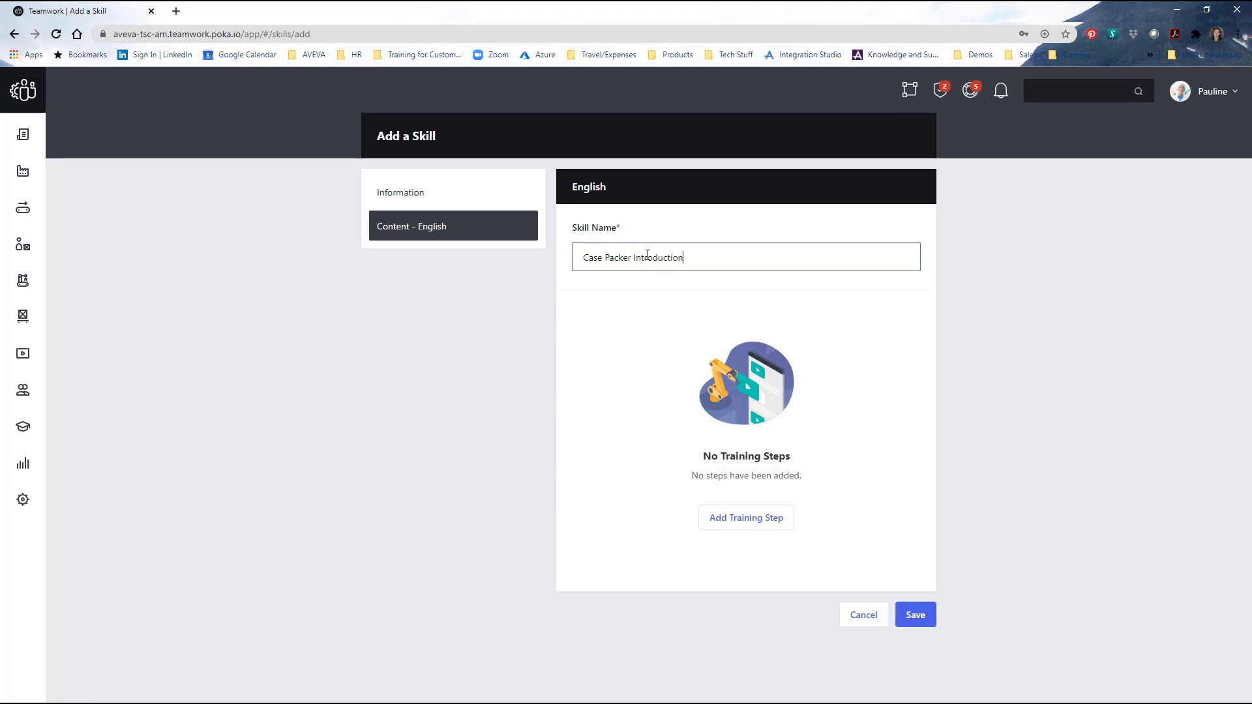
- Add a first training step titled "Become familiar with the machine"
left_click(744, 518)
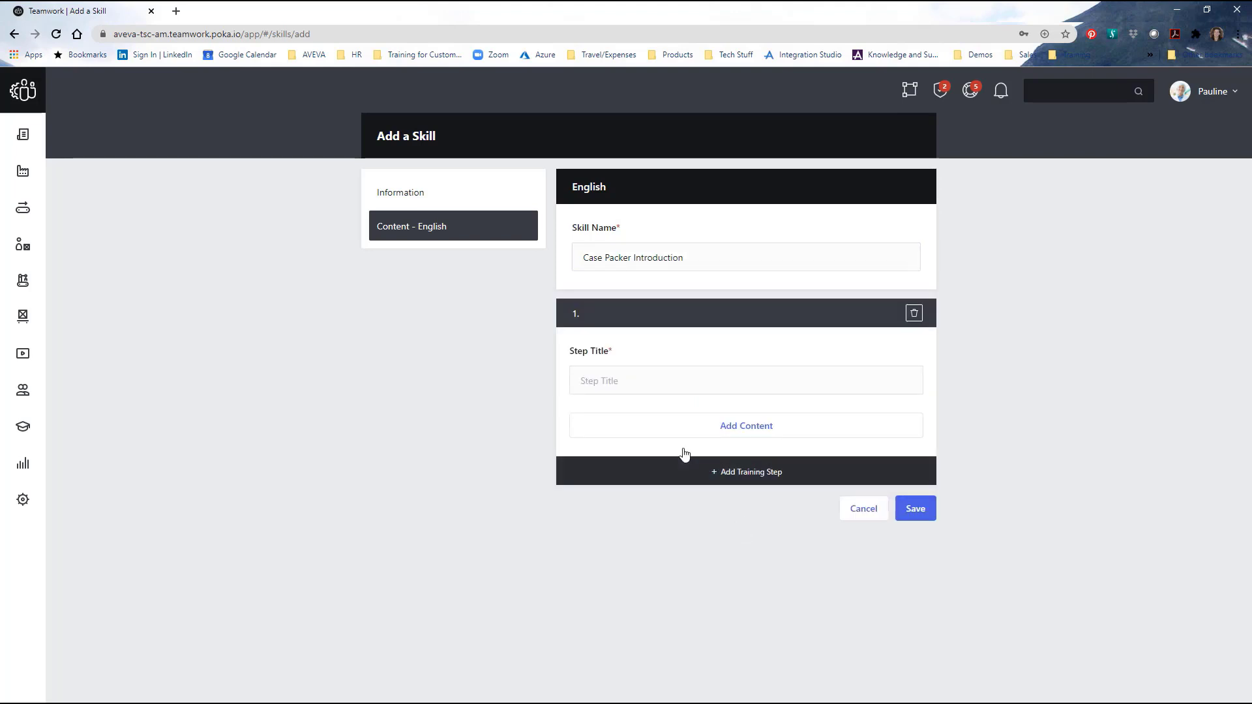
left_click(622, 385)
type("Become ")
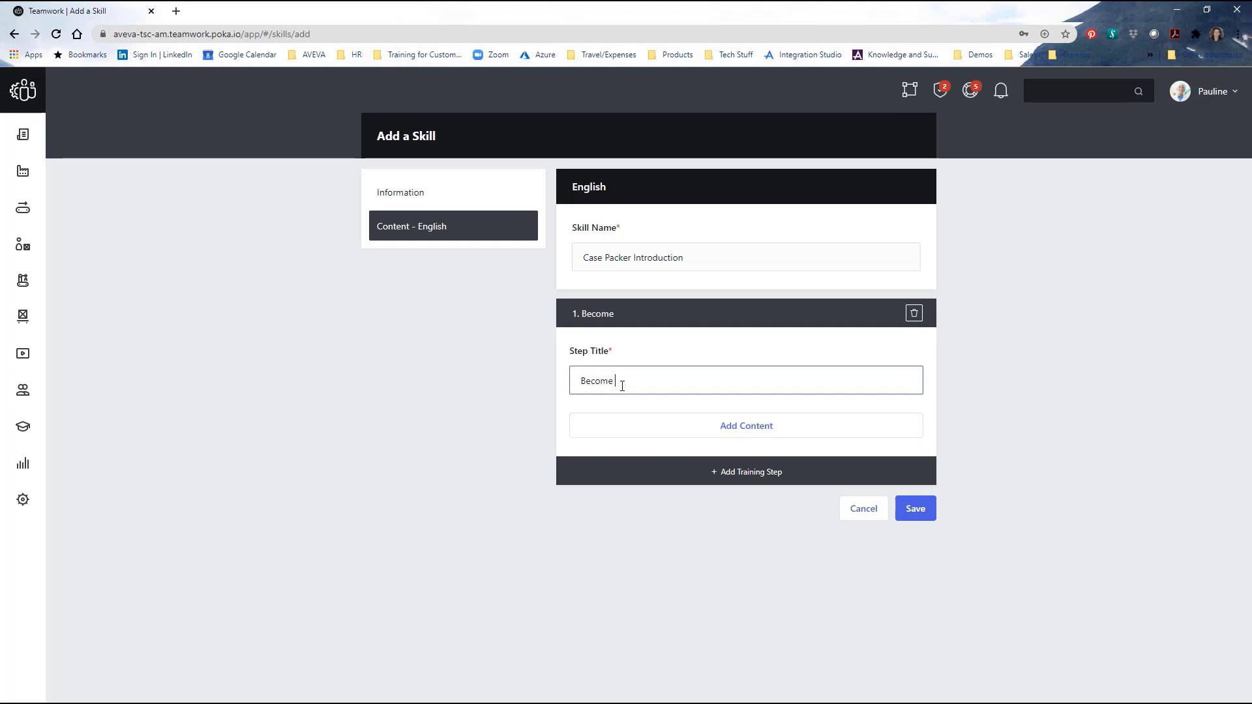
type("familiar with the machine")
left_click(730, 424)
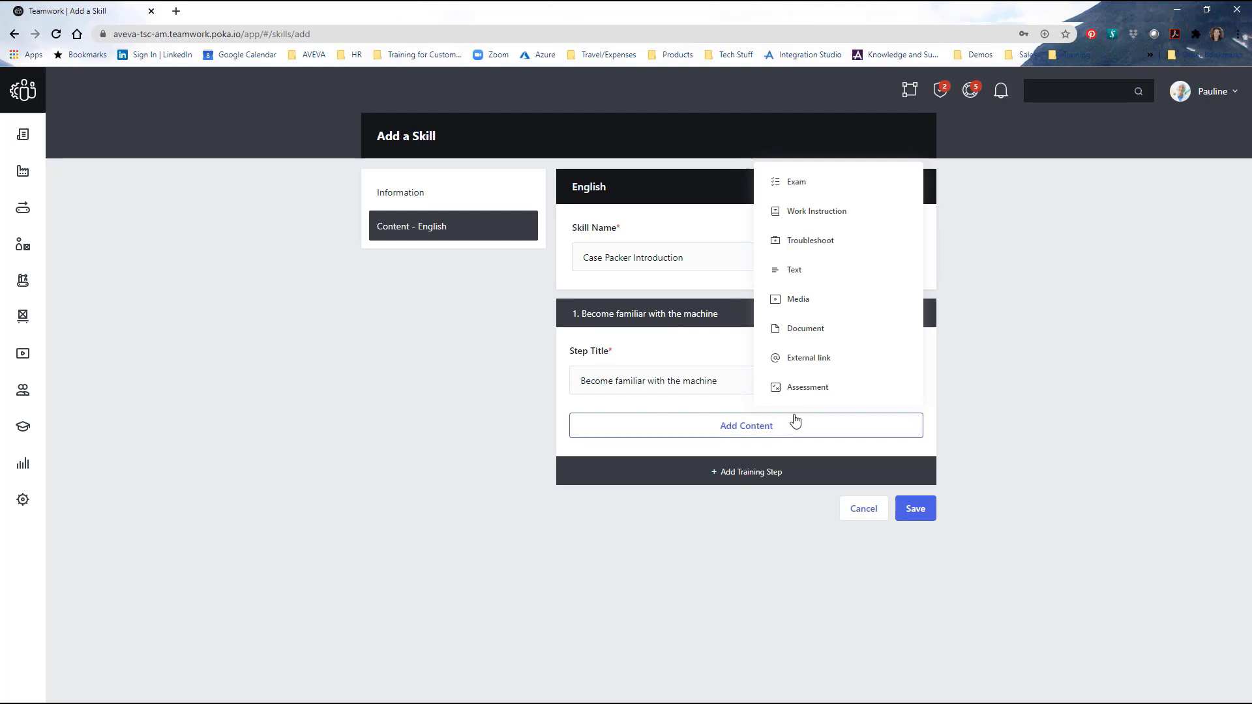
left_click(803, 369)
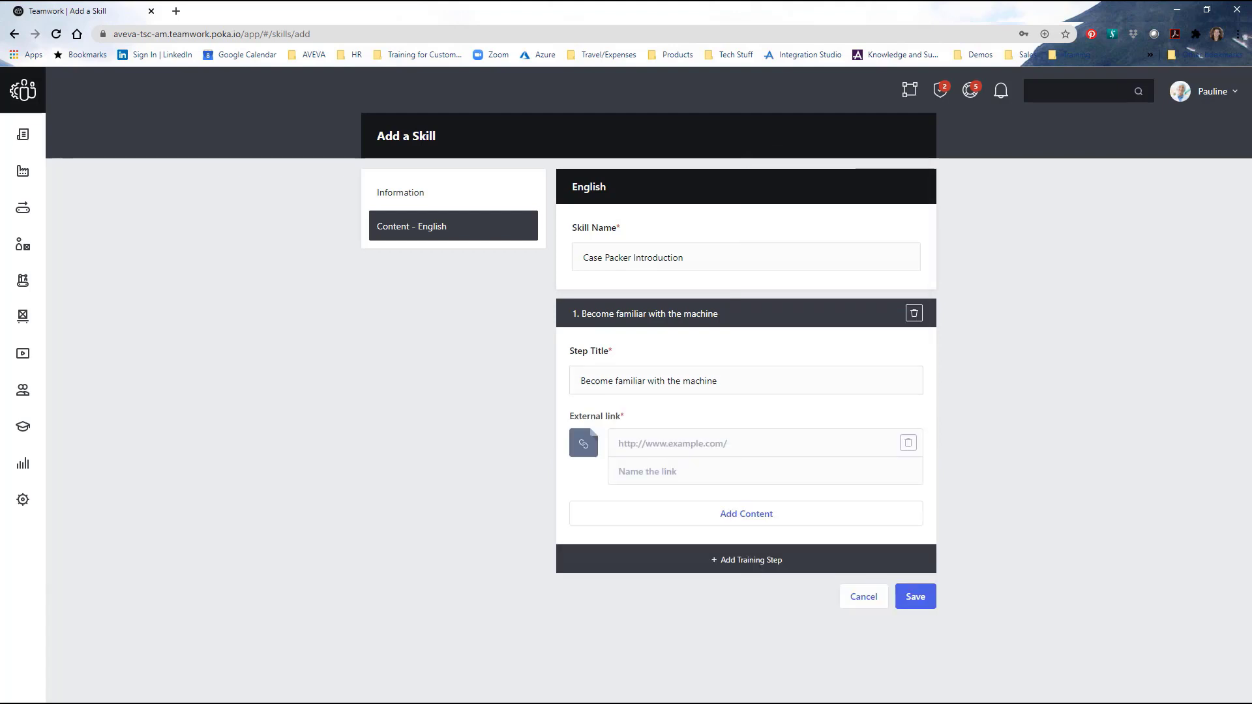
left_click(728, 450)
type("https://www.youtube.com/watch?v=XaEsgNVi8-0")
left_click(687, 472)
type("W")
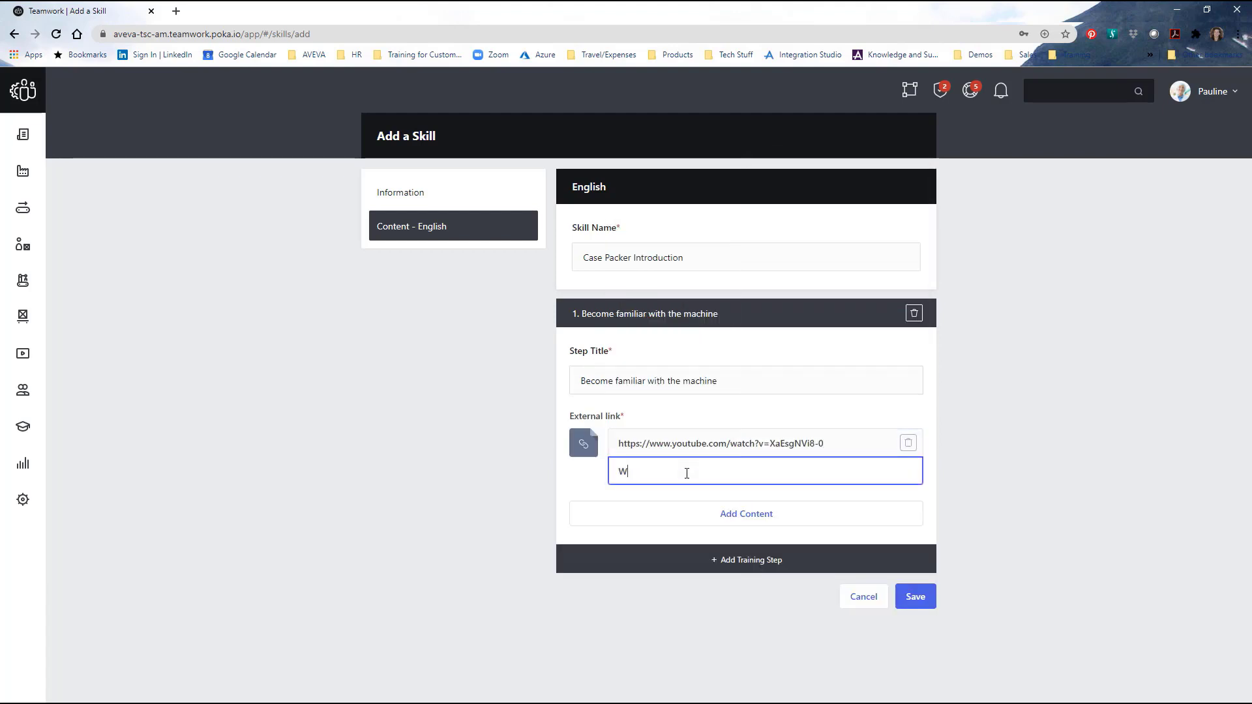
type("atch this introductory video")
- Add text content to the training step reading "Identify the locations of all the E-Stops"
left_click(723, 515)
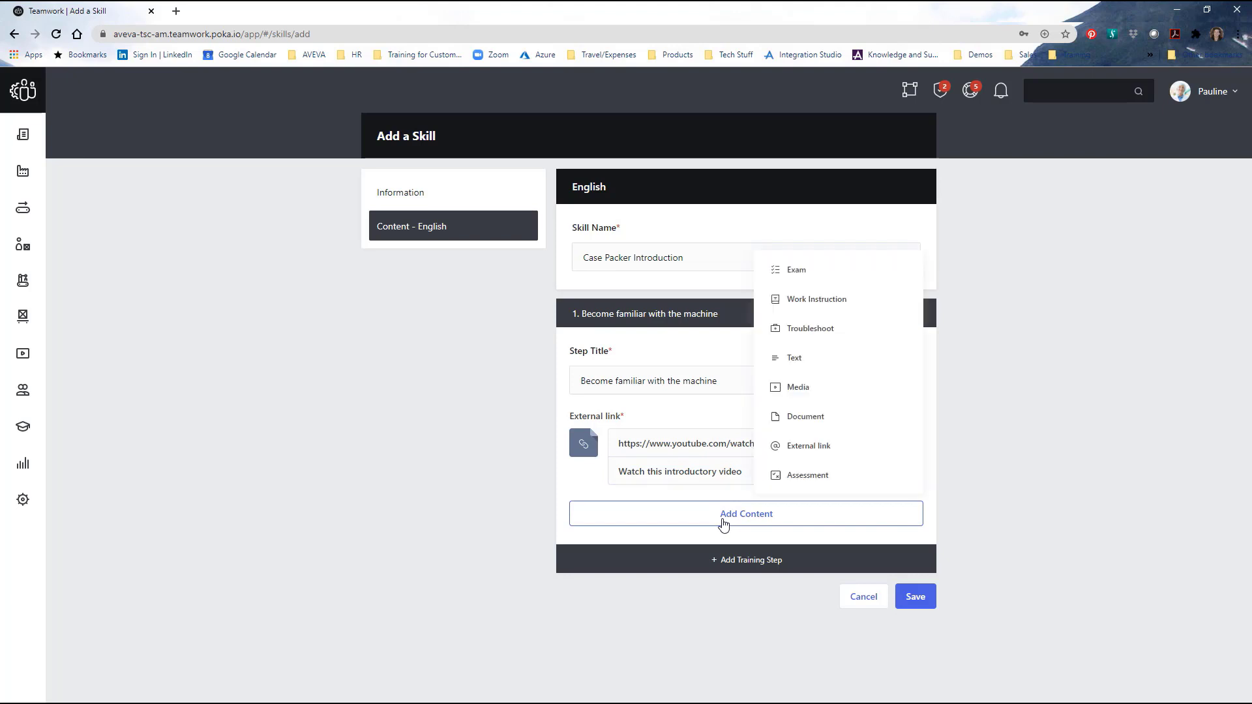
left_click(794, 358)
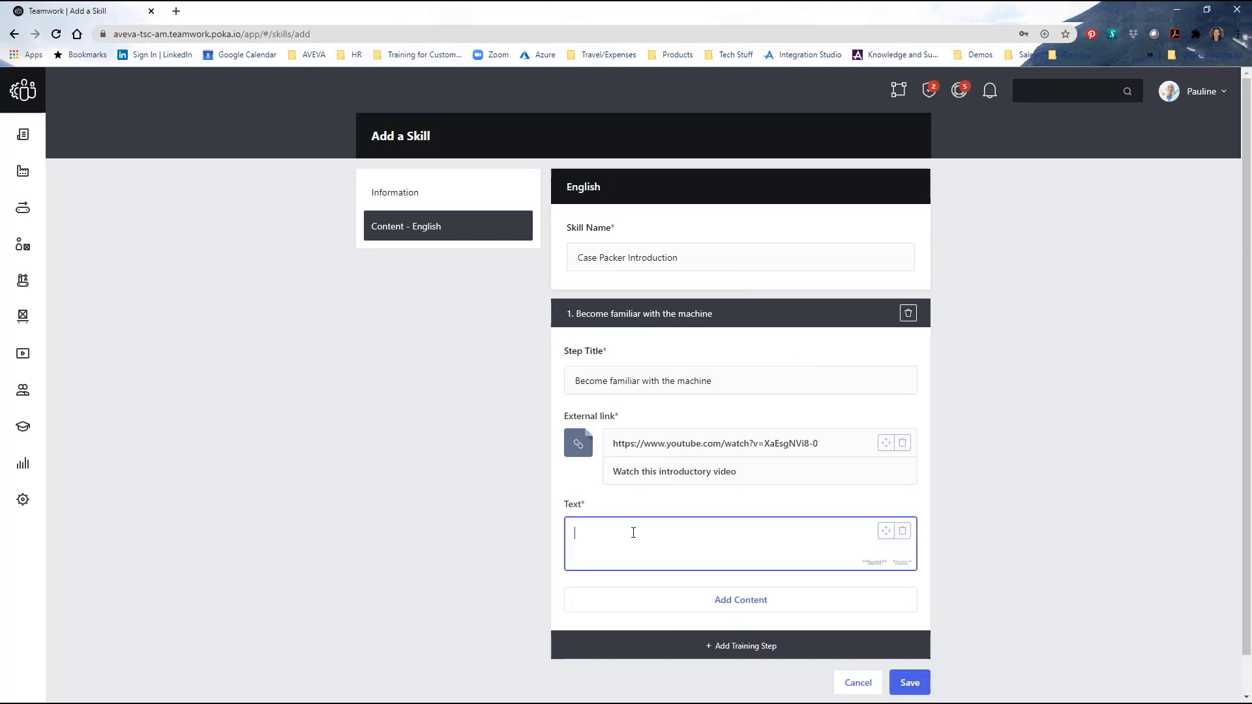
type("Identify the locations of all the E-Stops")
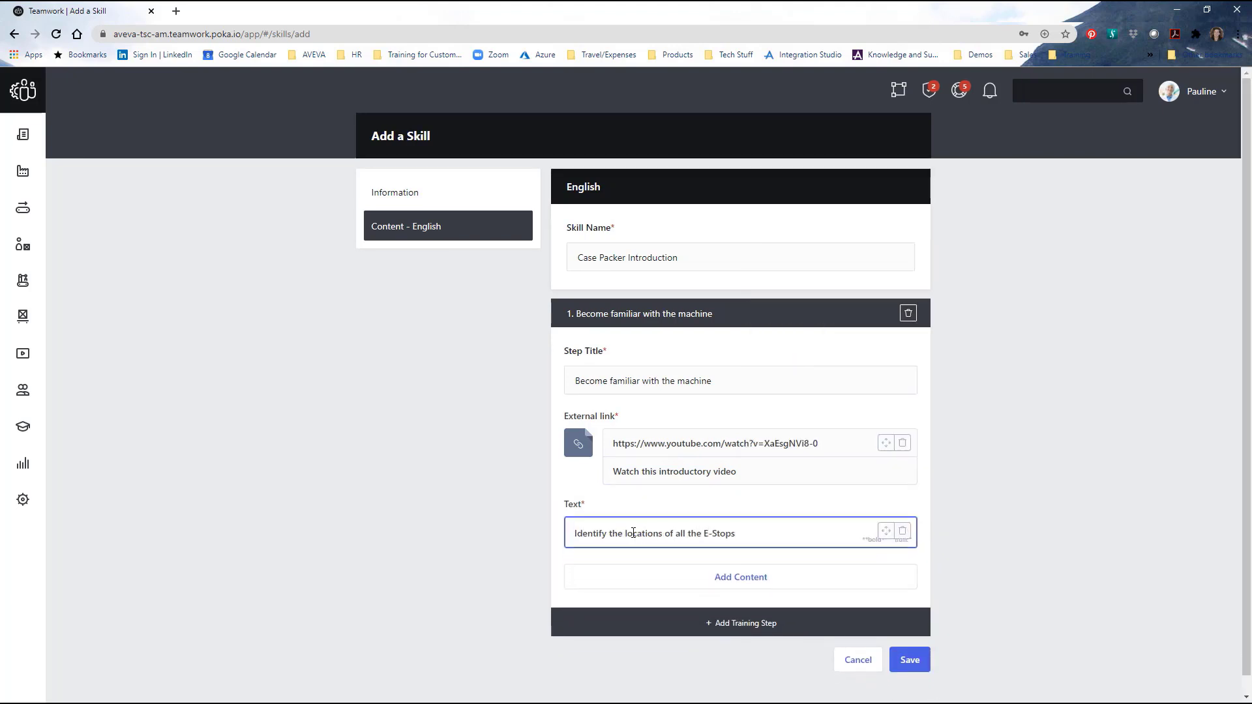
- Add an assessment listing "Turn machine on and off", "Reset Alarms", "The location of all E-Stops" and "Find the printed equipment manuals" to show the supervisor
left_click(801, 590)
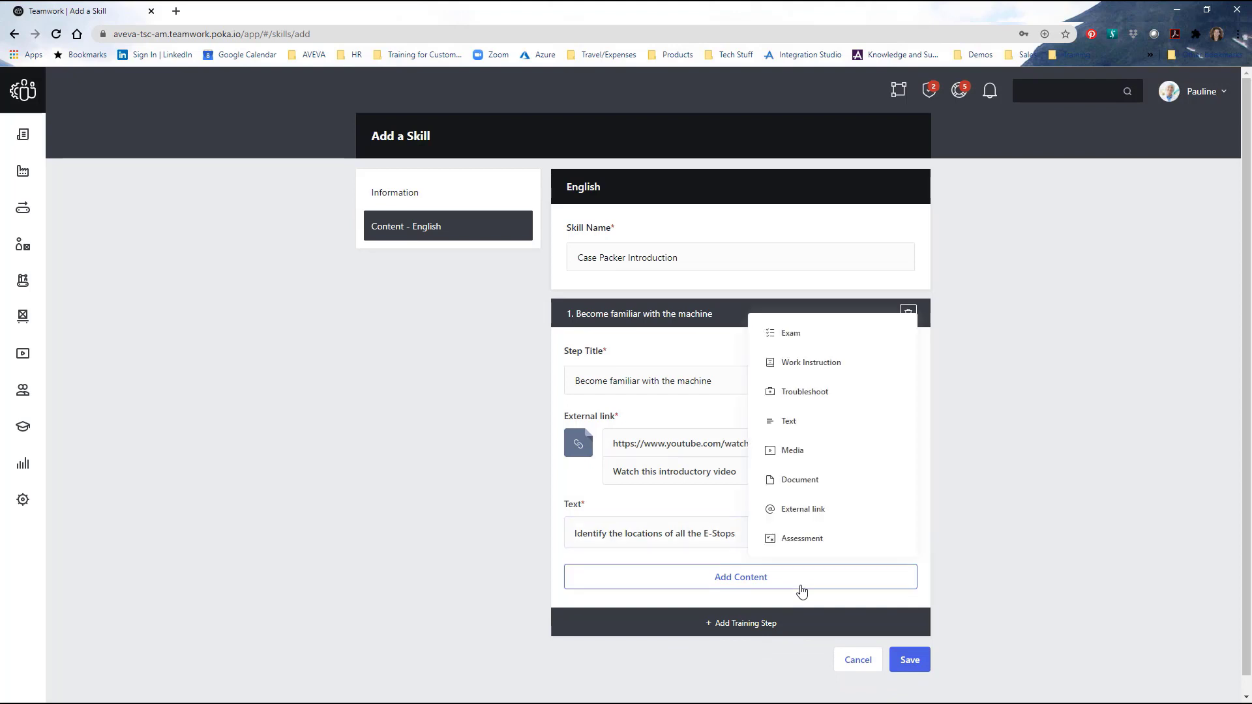
left_click(802, 540)
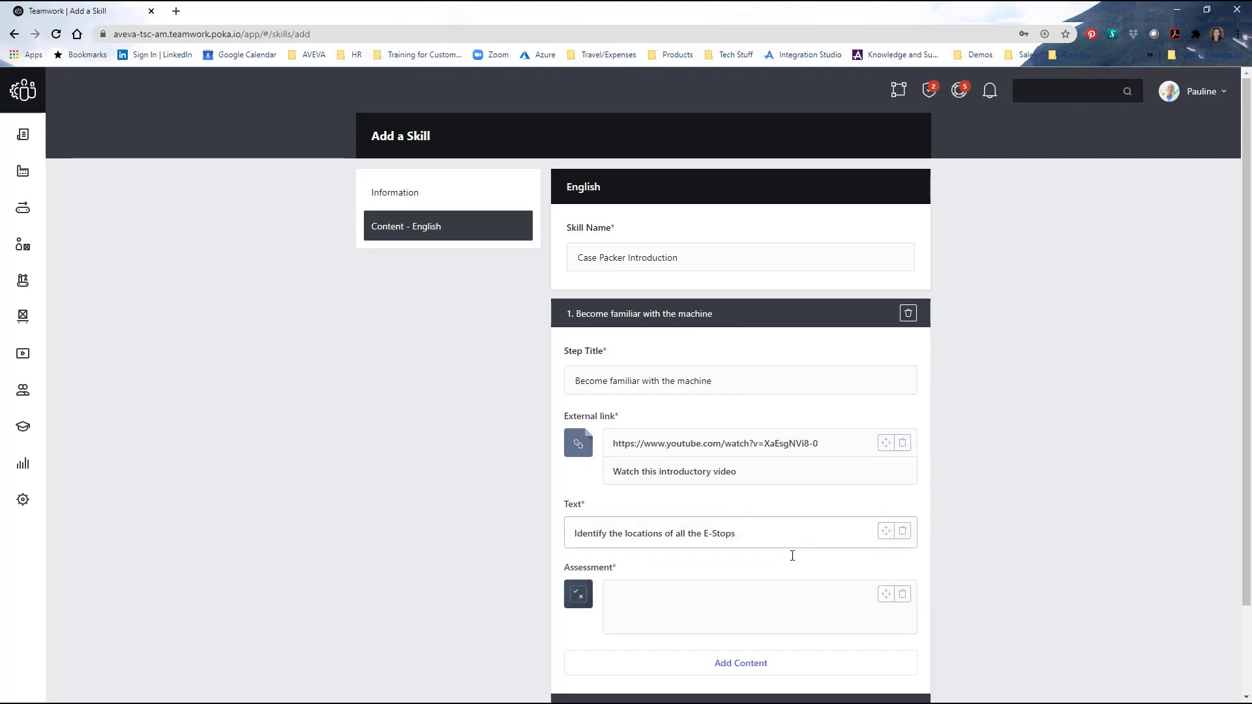
left_click(745, 601)
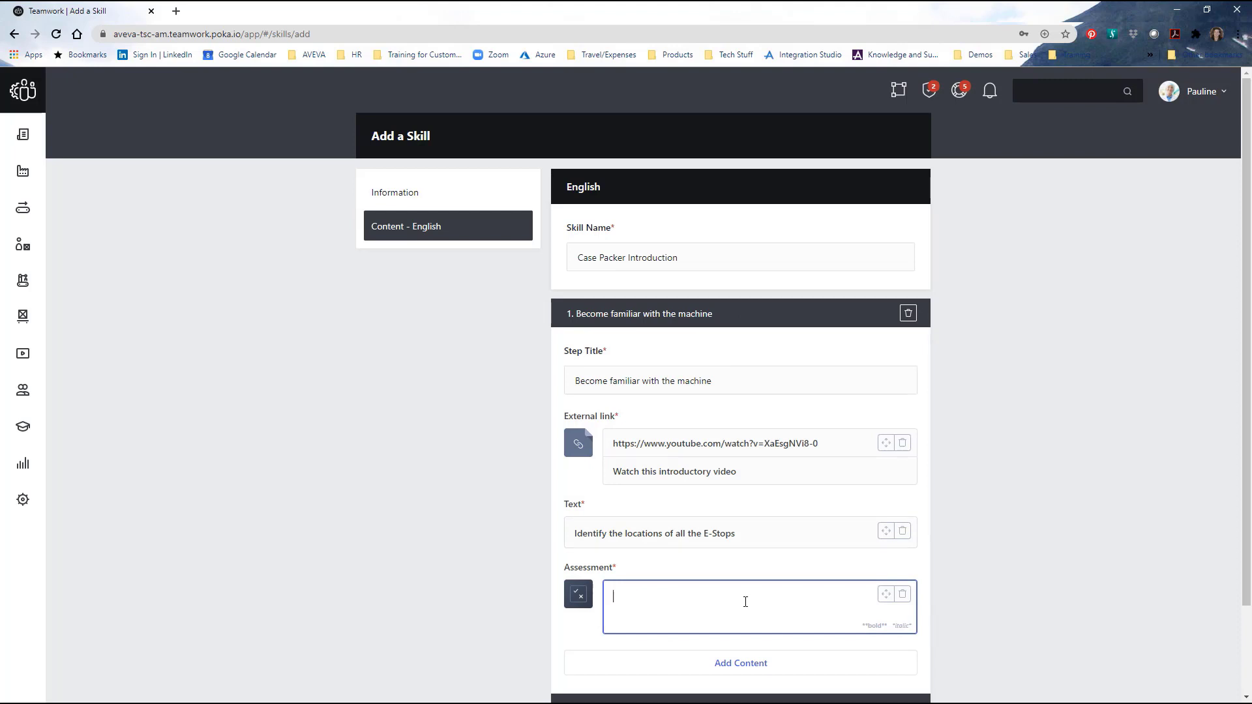
key("alt+Tab")
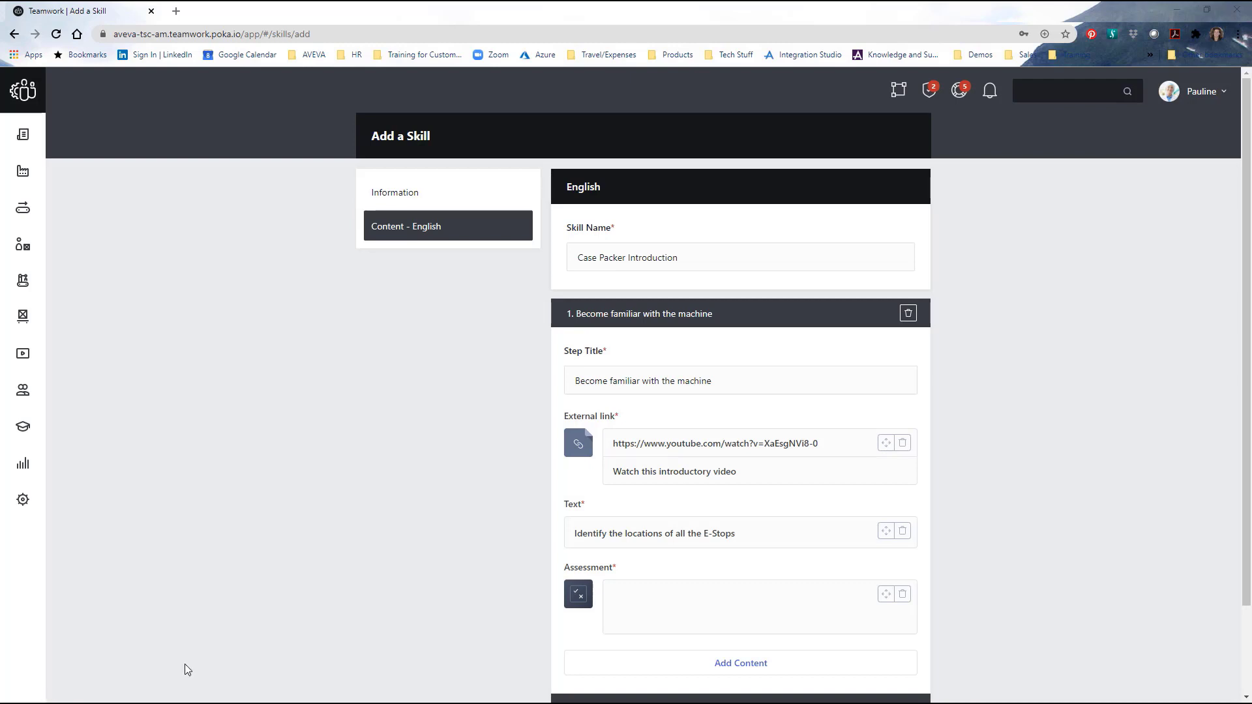
left_click(697, 597)
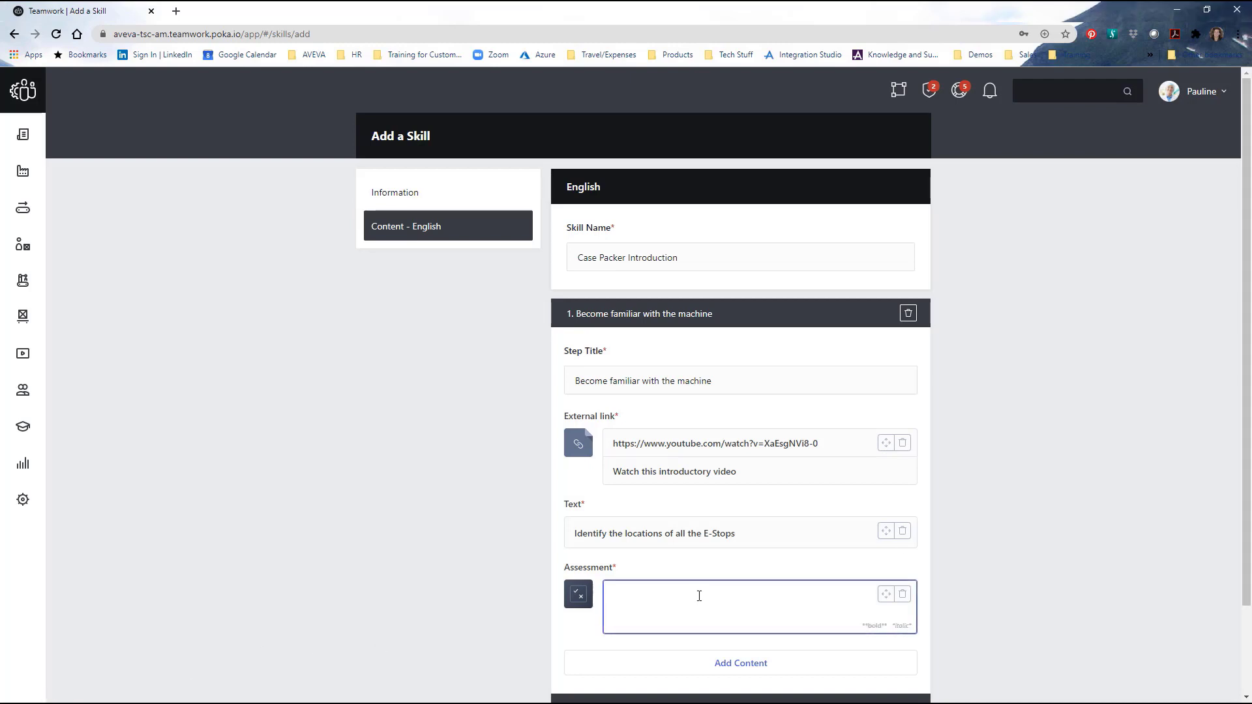
type("Show your supervisor that you can accomplish the following: -\tTurn machine on and off -\tReset Alarms -\tThe location of all E-Stops -\tFind the printed equipment manuals")
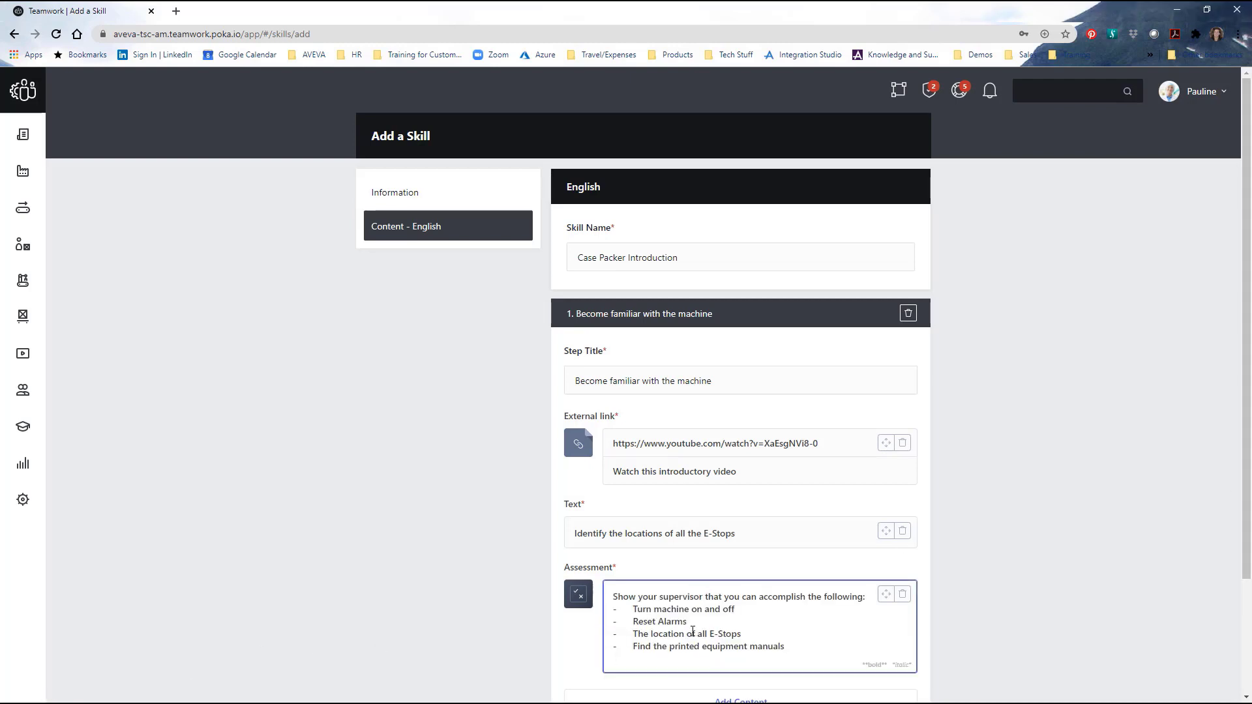
- Add a second training step titled "Starting the machine and beginning production"
scroll(692, 631, "down", 3)
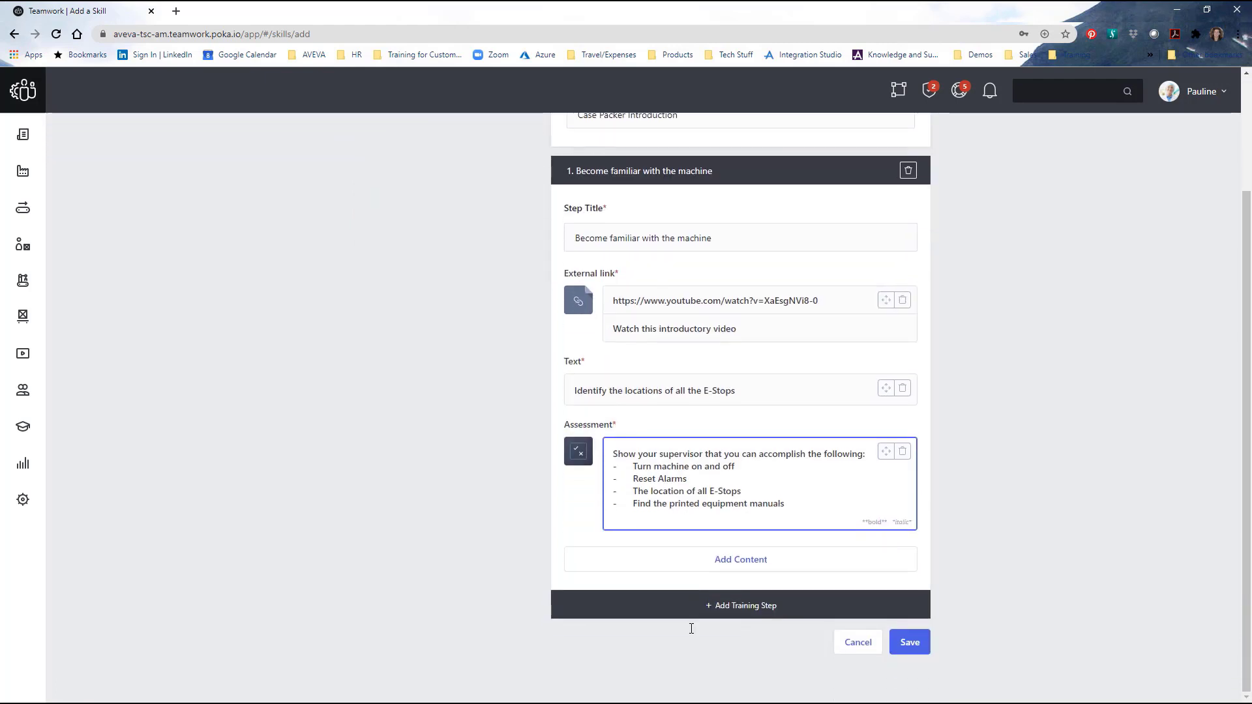
left_click(741, 605)
scroll(744, 606, "down", 1)
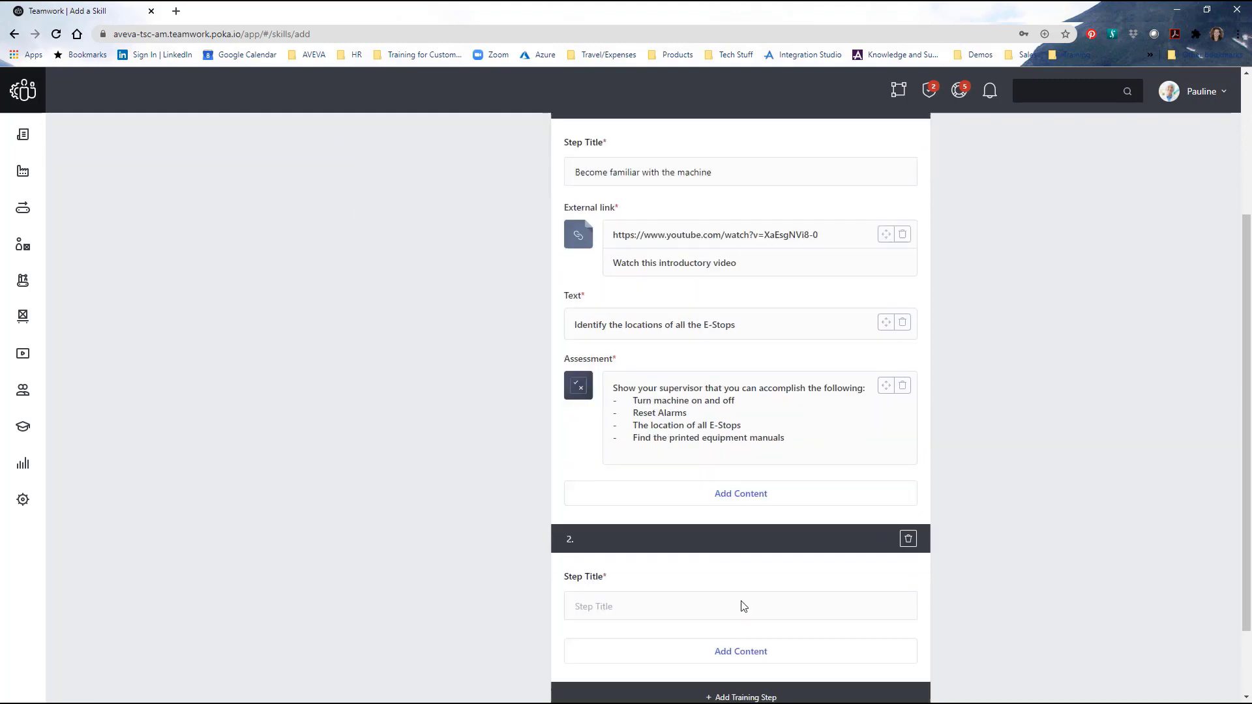
scroll(743, 607, "down", 2)
left_click(644, 511)
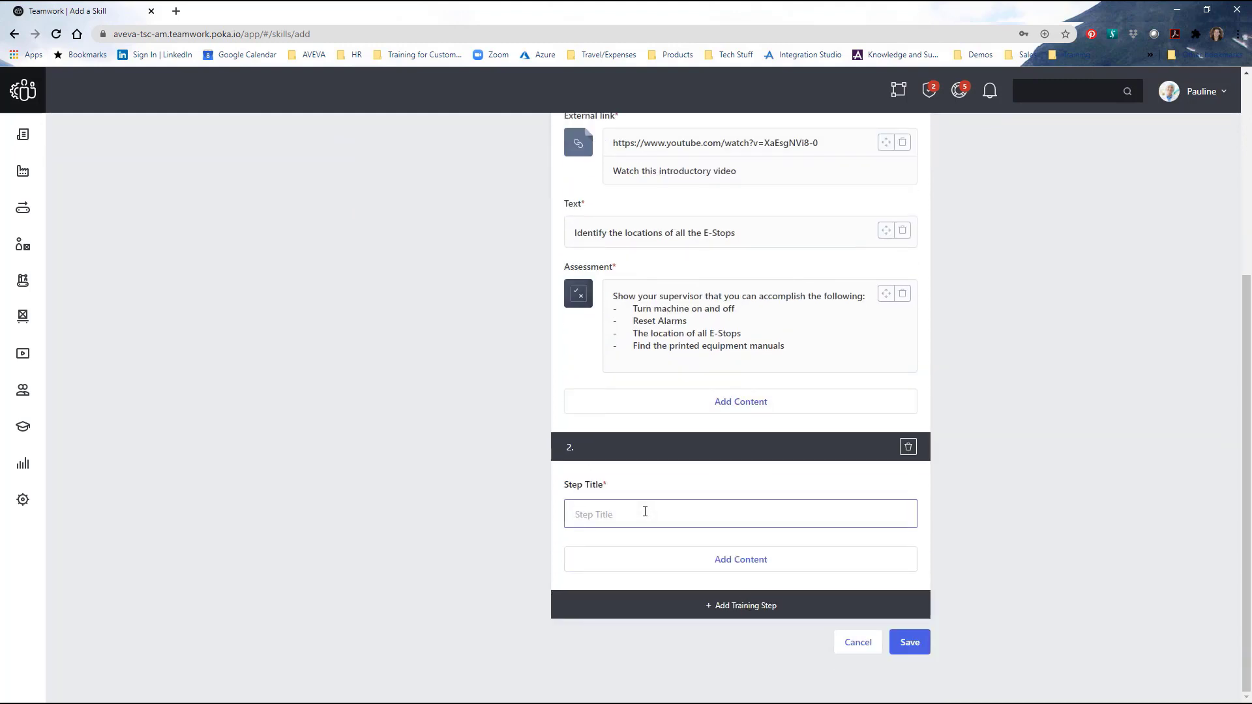
type("Starting the machine ")
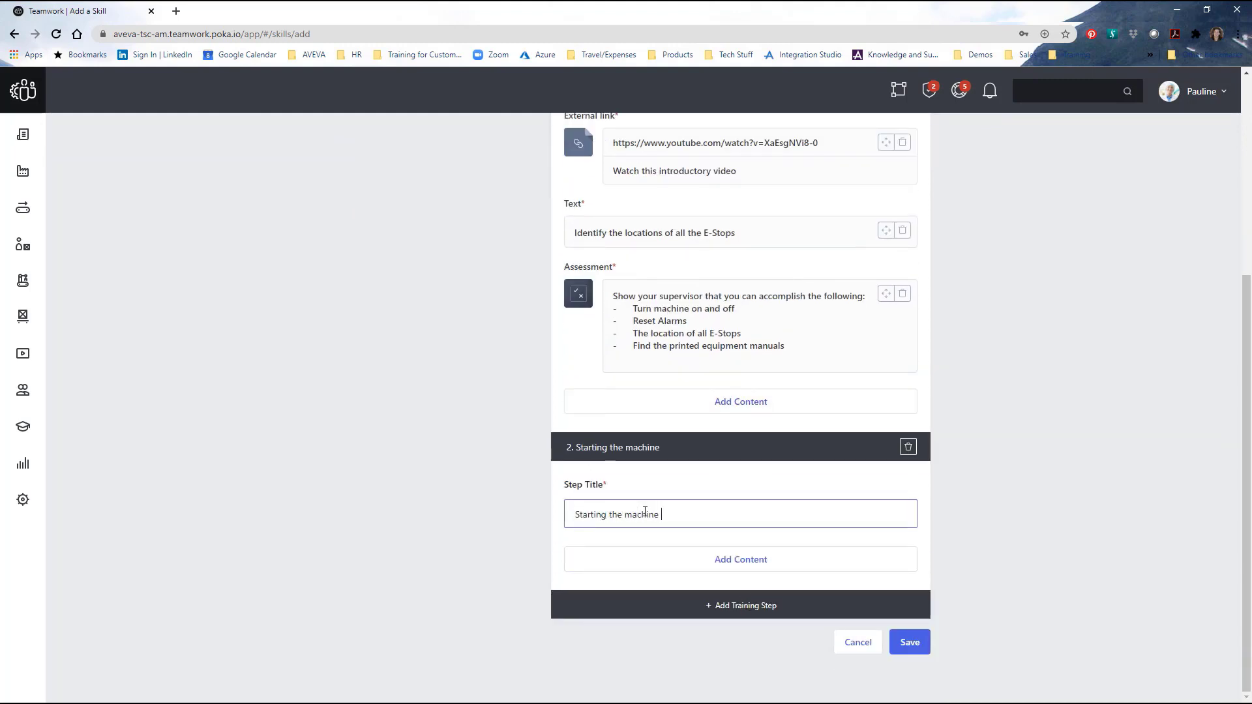
type("and beginning production")
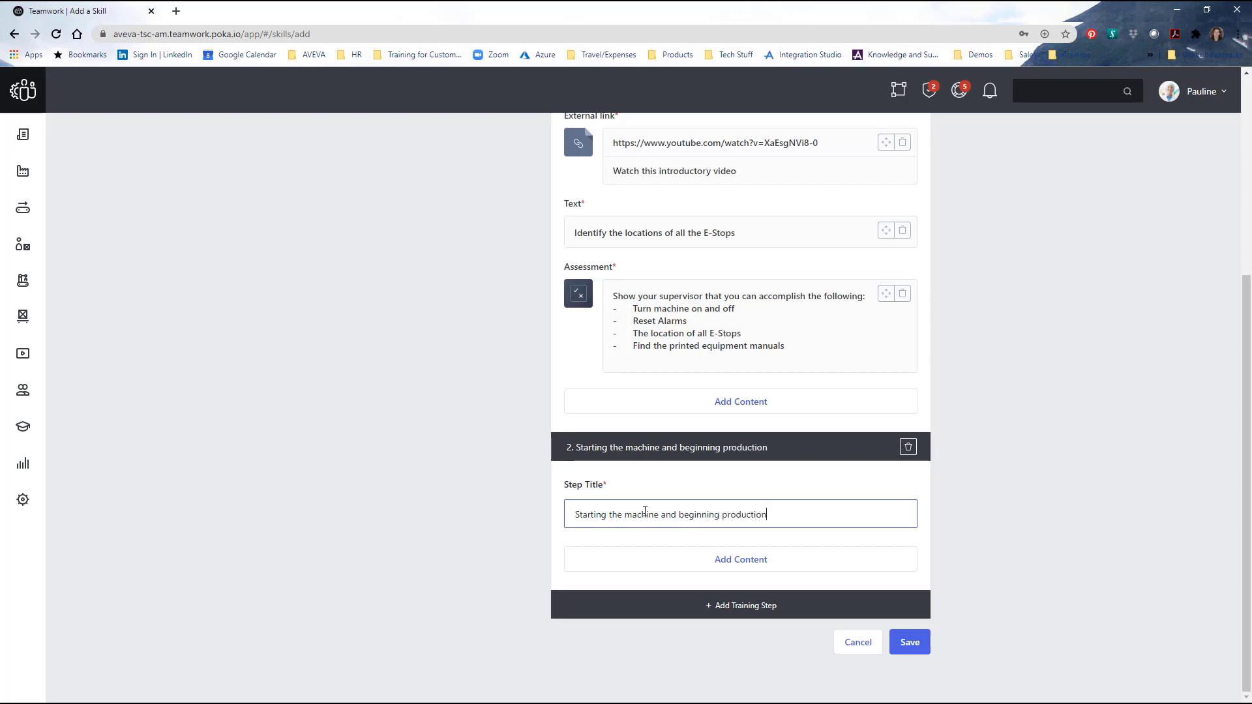
- Add the existing work instruction "Starting Production" to the second training step
left_click(759, 560)
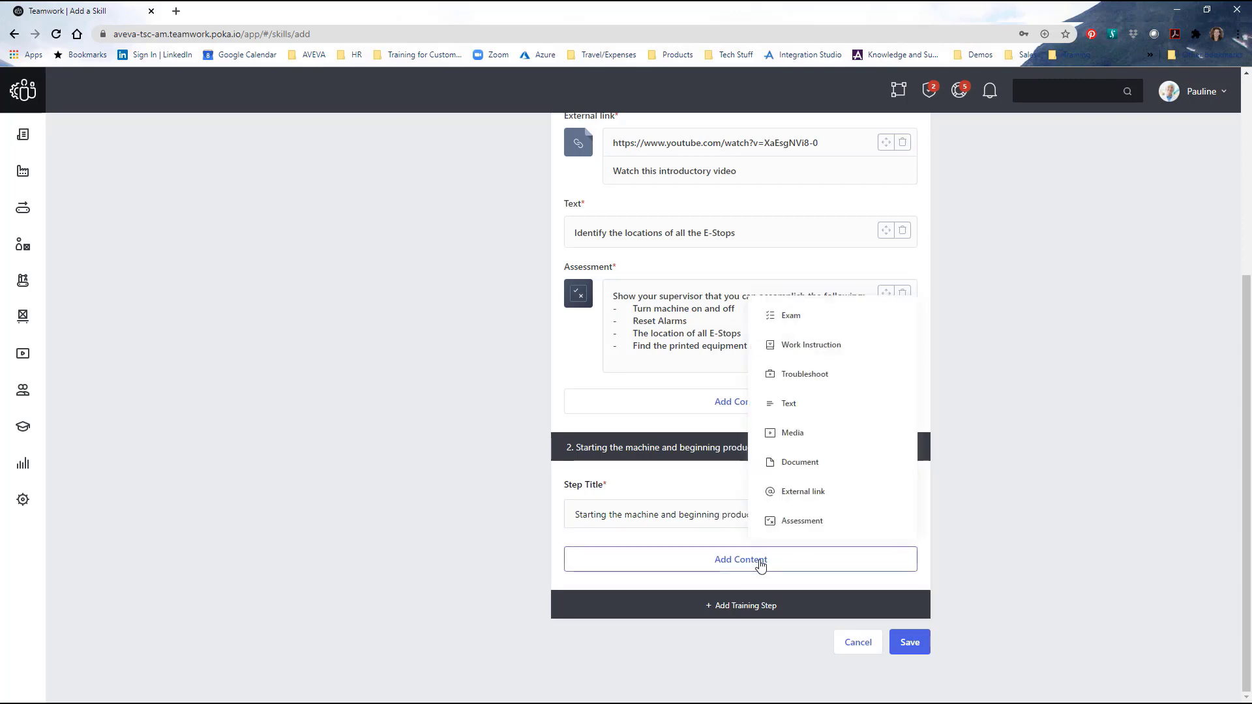
left_click(824, 347)
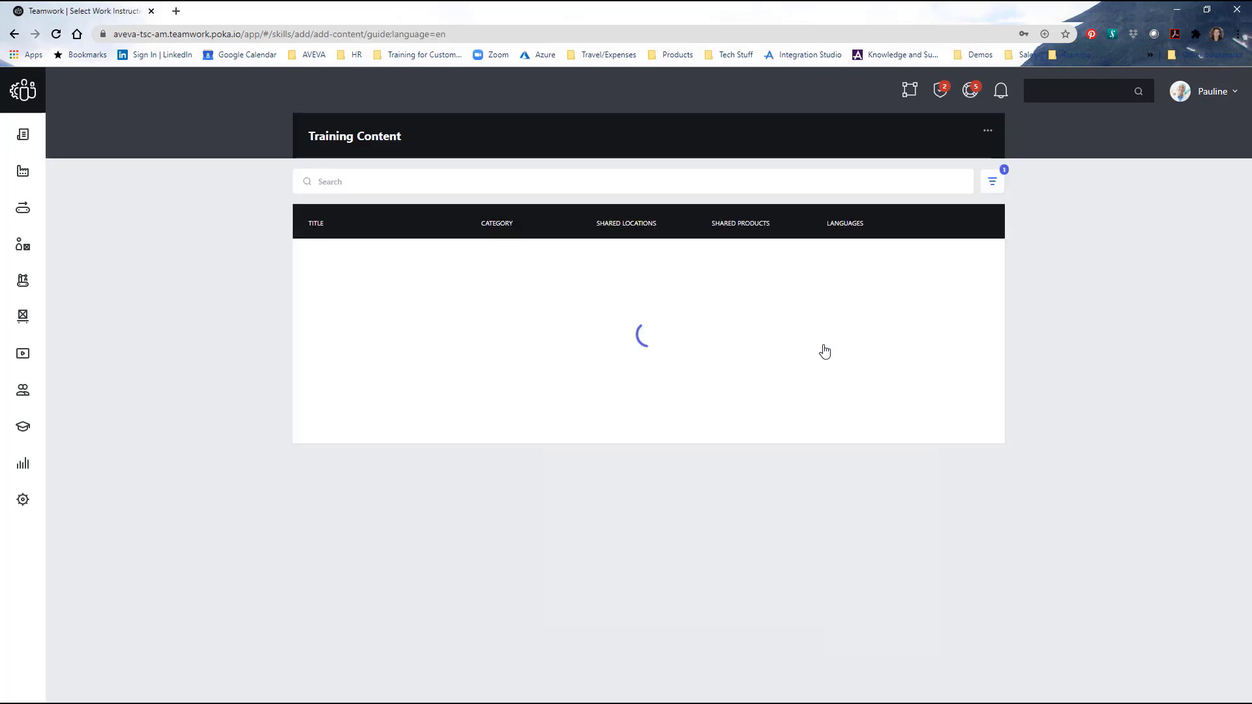
scroll(531, 530, "down", 8)
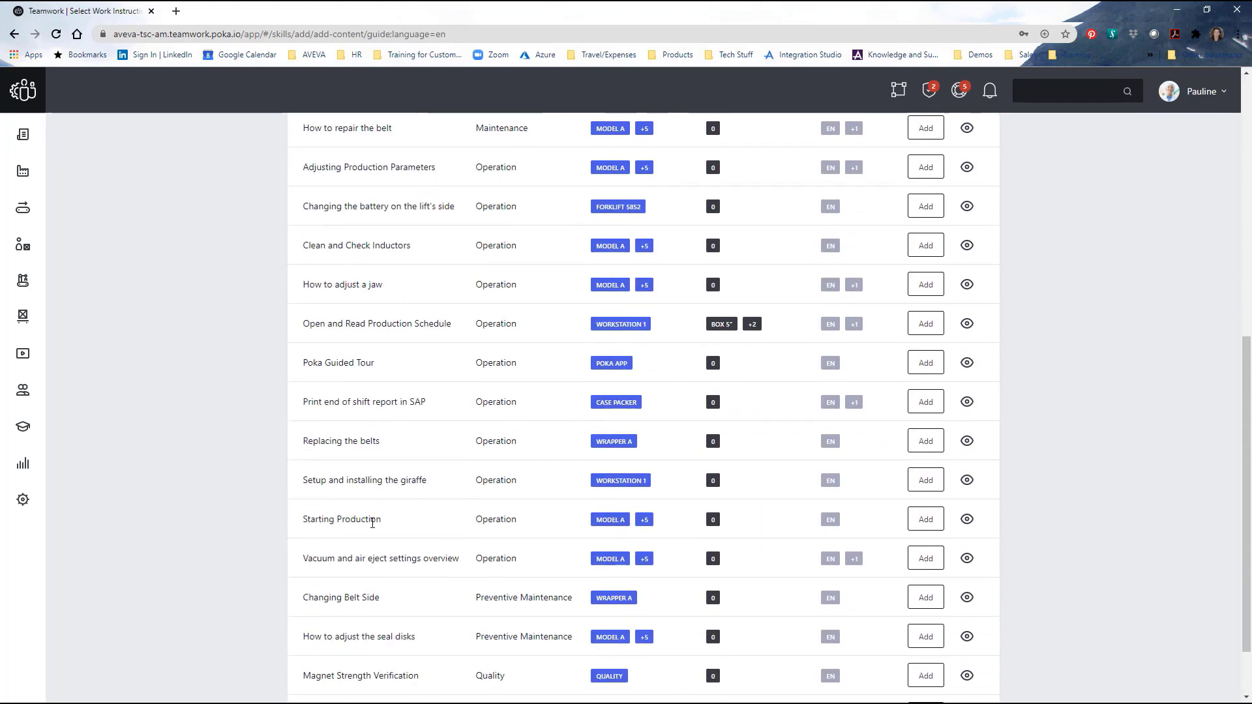
left_click(925, 520)
- Add the existing work instruction "Open and Read Production Schedule" to the second training step
scroll(930, 525, "down", 2)
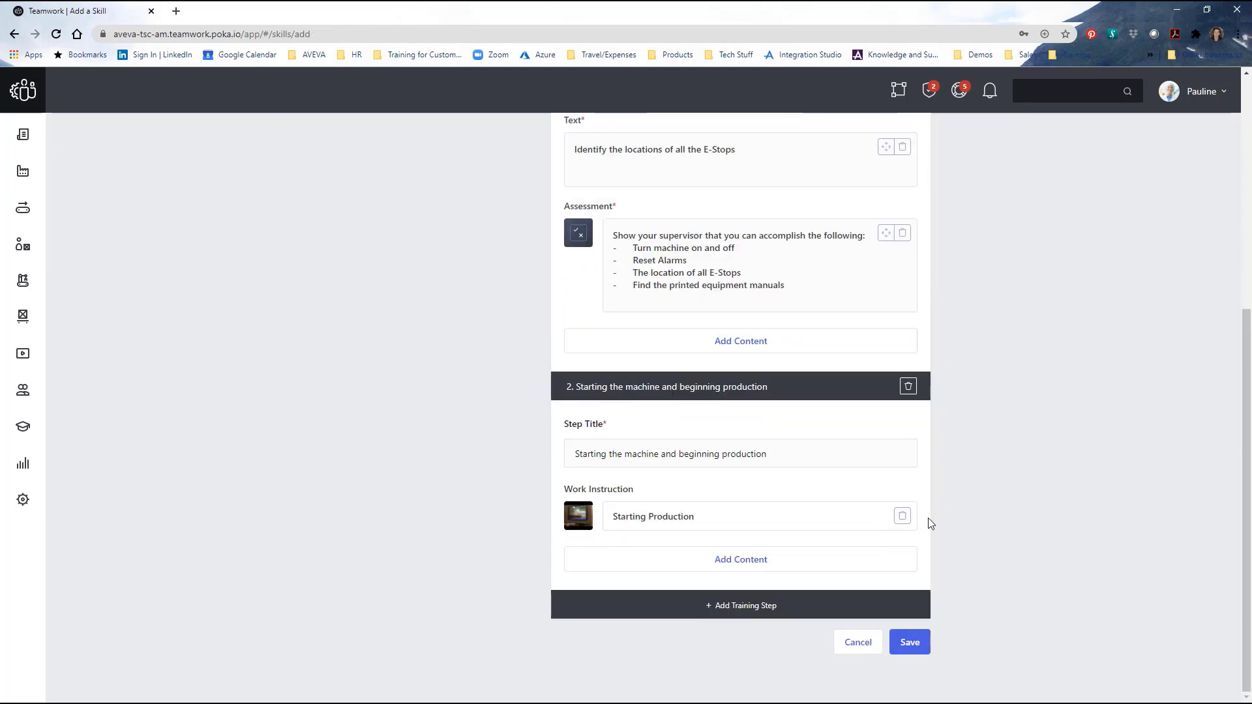
left_click(766, 559)
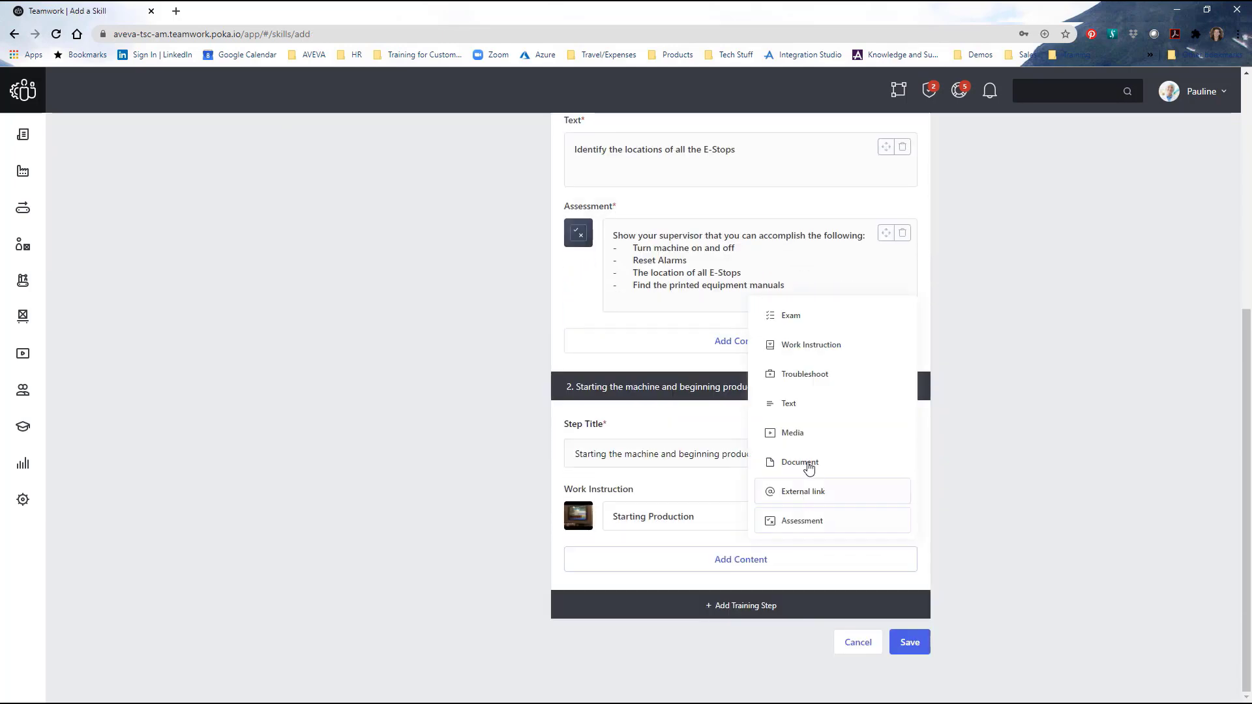
left_click(807, 349)
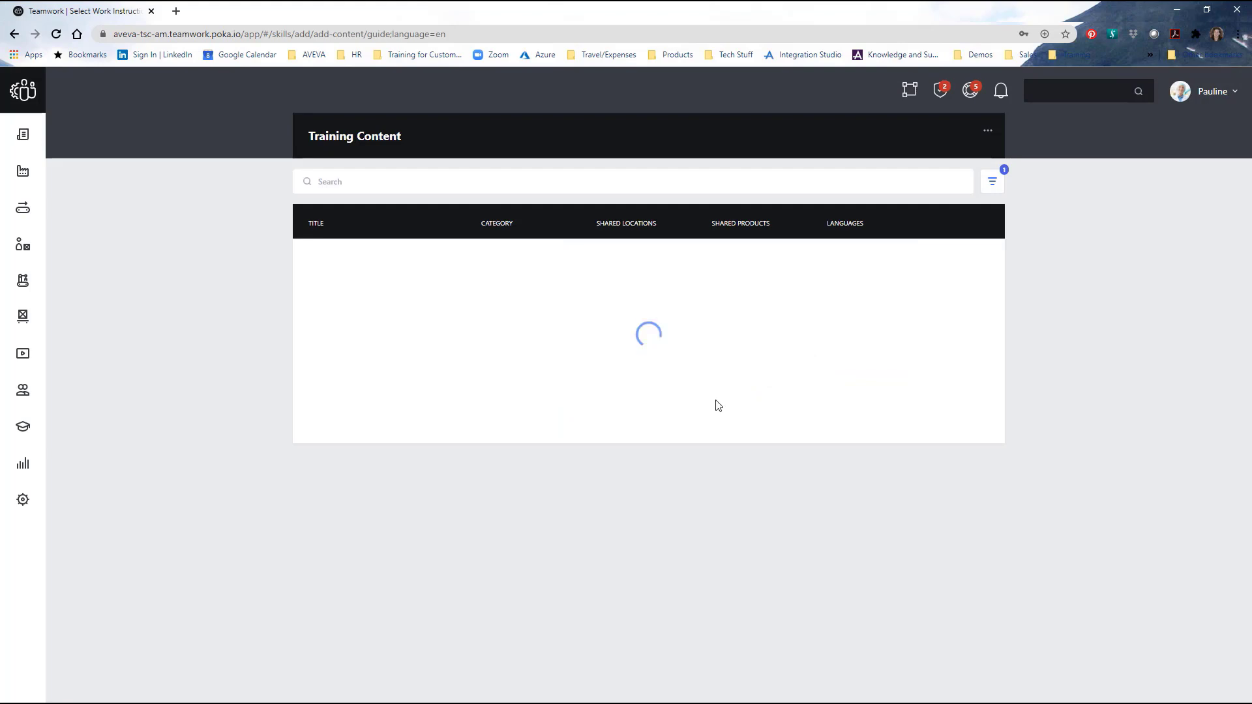
scroll(712, 412, "down", 5)
scroll(713, 412, "down", 5)
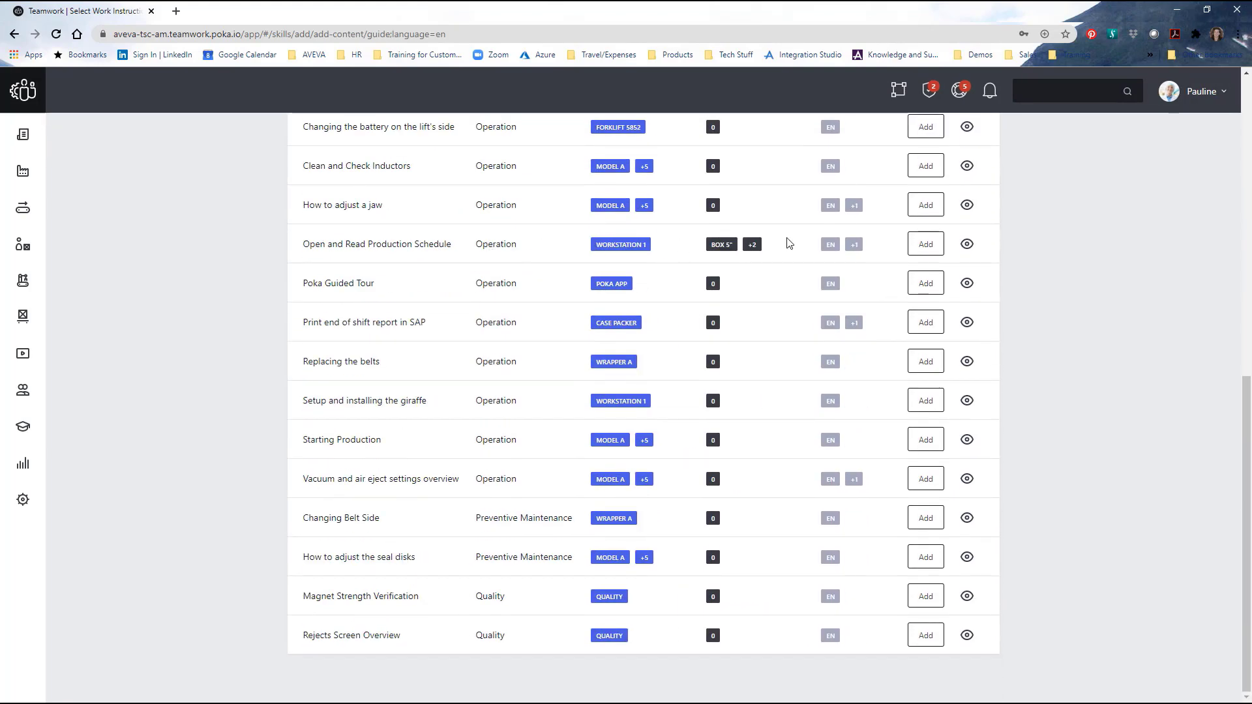
left_click(926, 244)
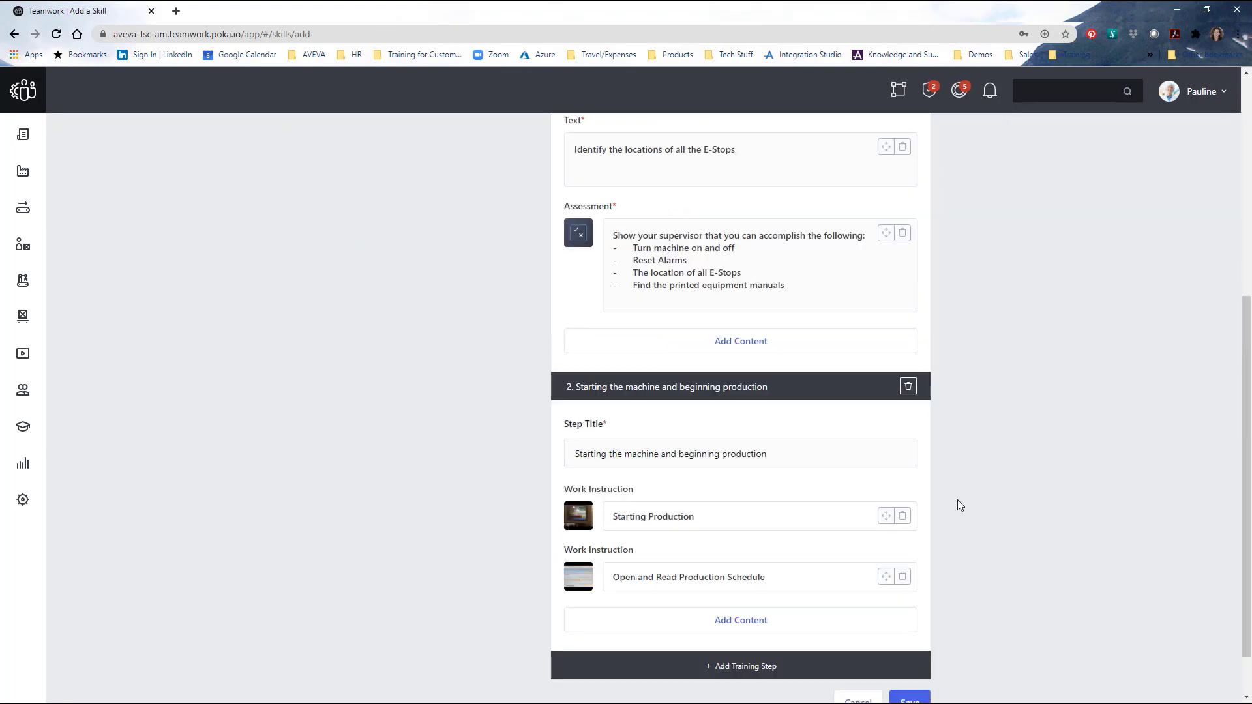
- Add a third training step titled "Solving Common Problems"
scroll(957, 500, "down", 1)
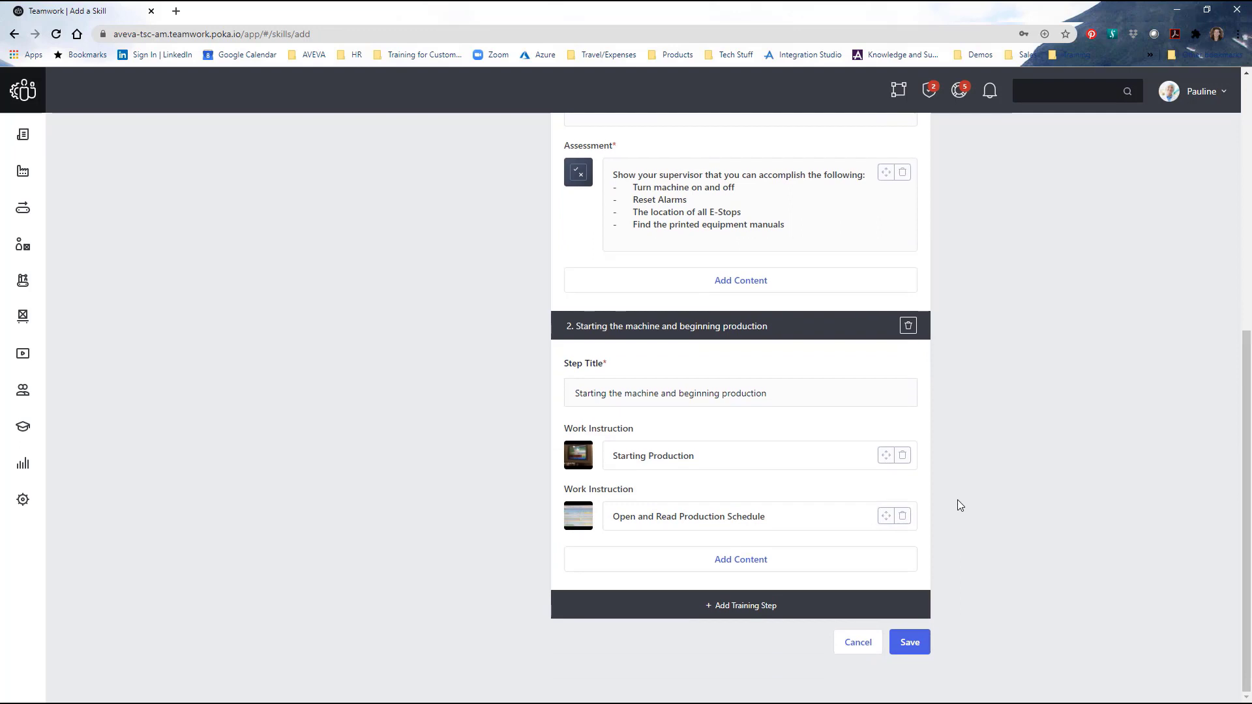
left_click(734, 611)
left_click(651, 663)
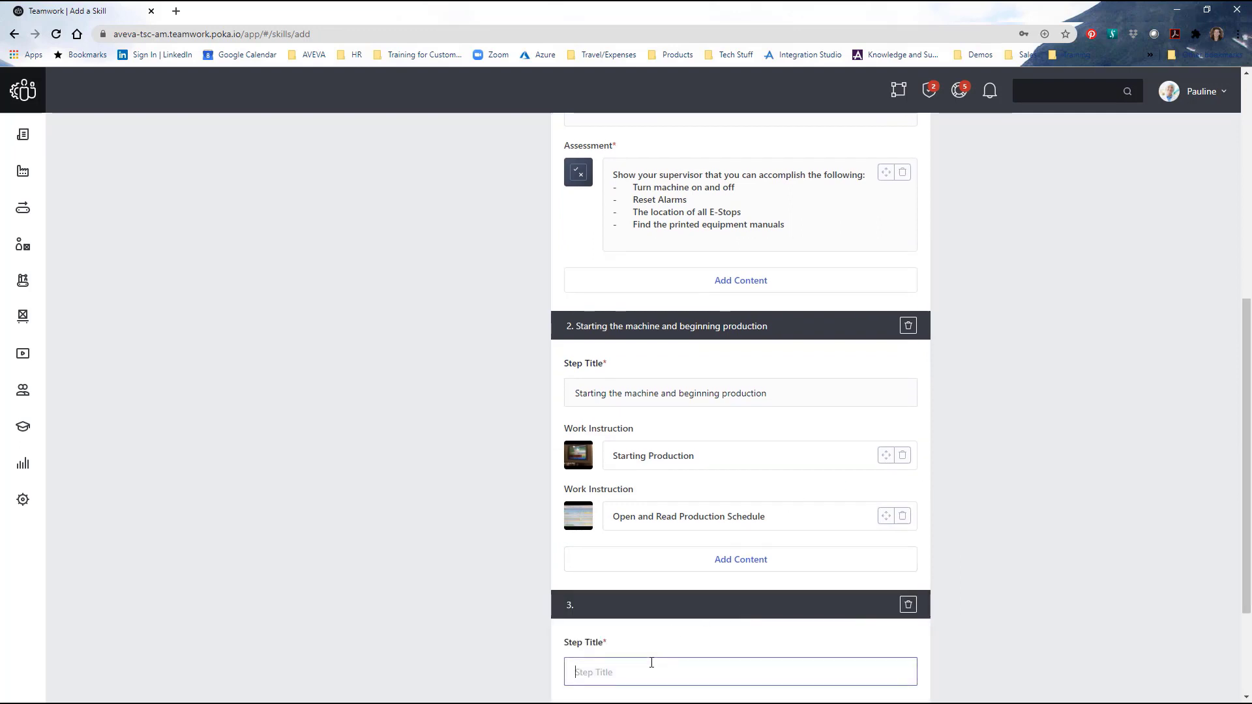
type("Solving Com")
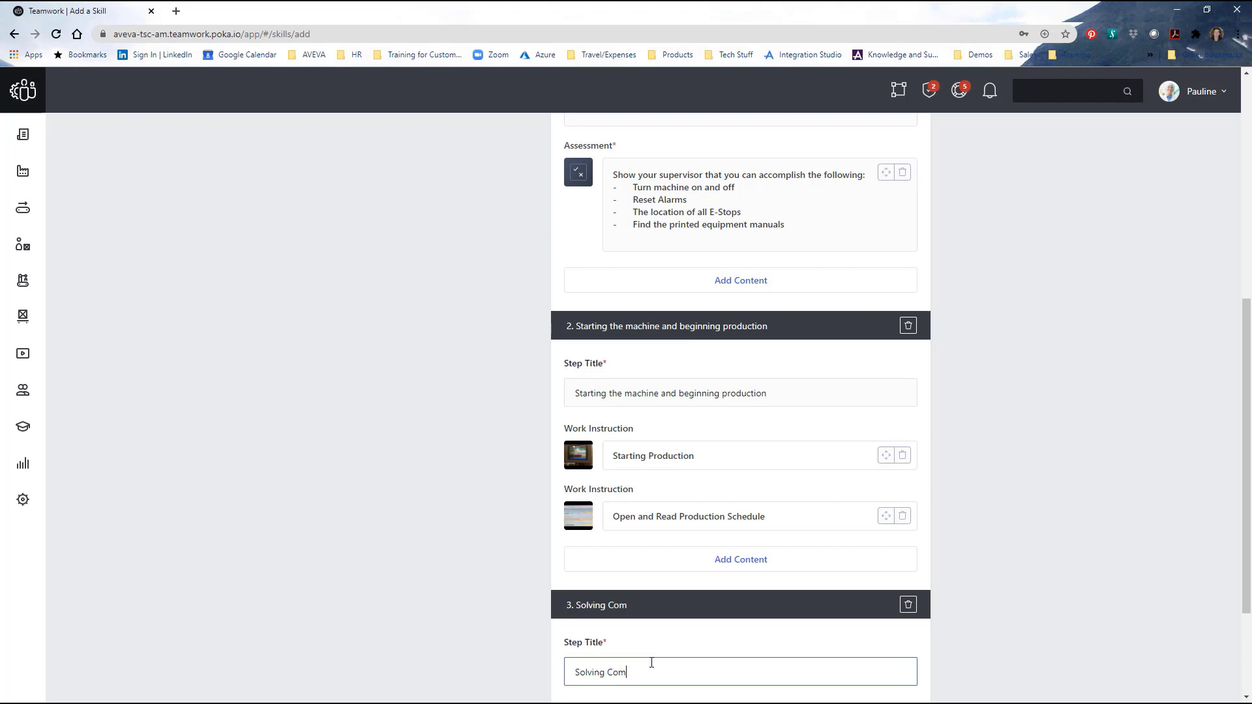
type("mon Problems")
- Add the existing troubleshoot "Suction problem on Robotic Arm" to the third training step
scroll(645, 654, "down", 3)
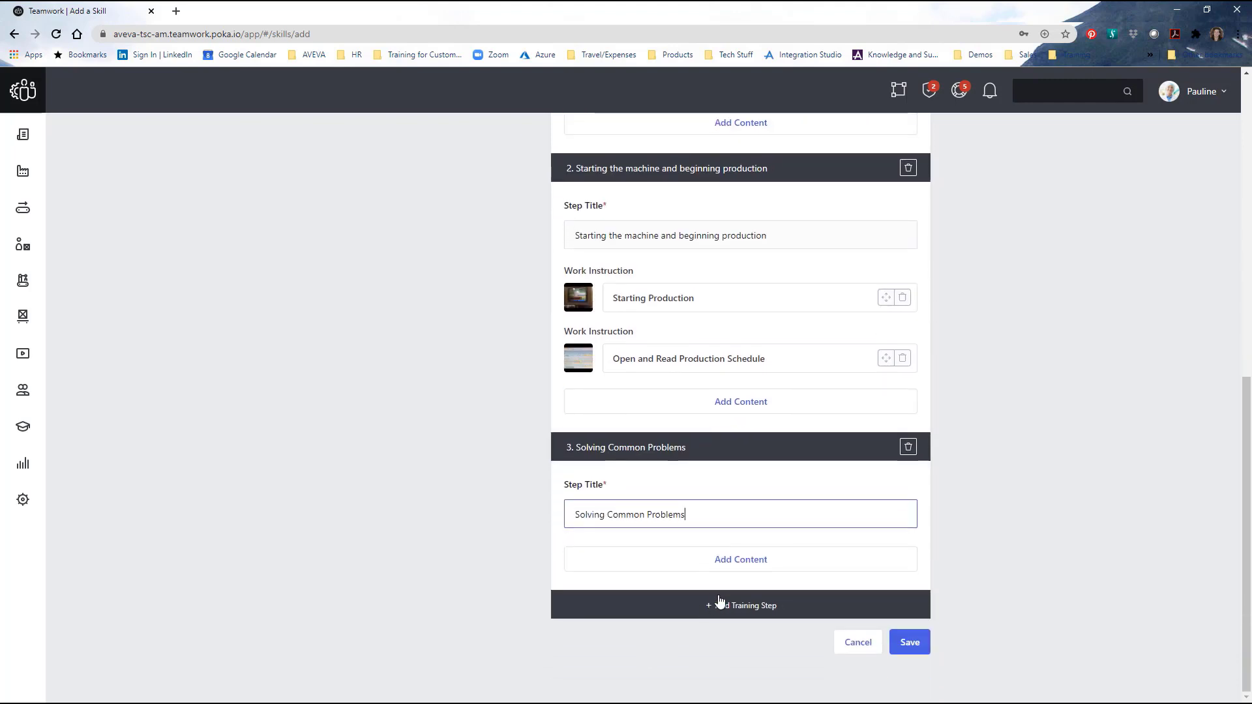
left_click(744, 564)
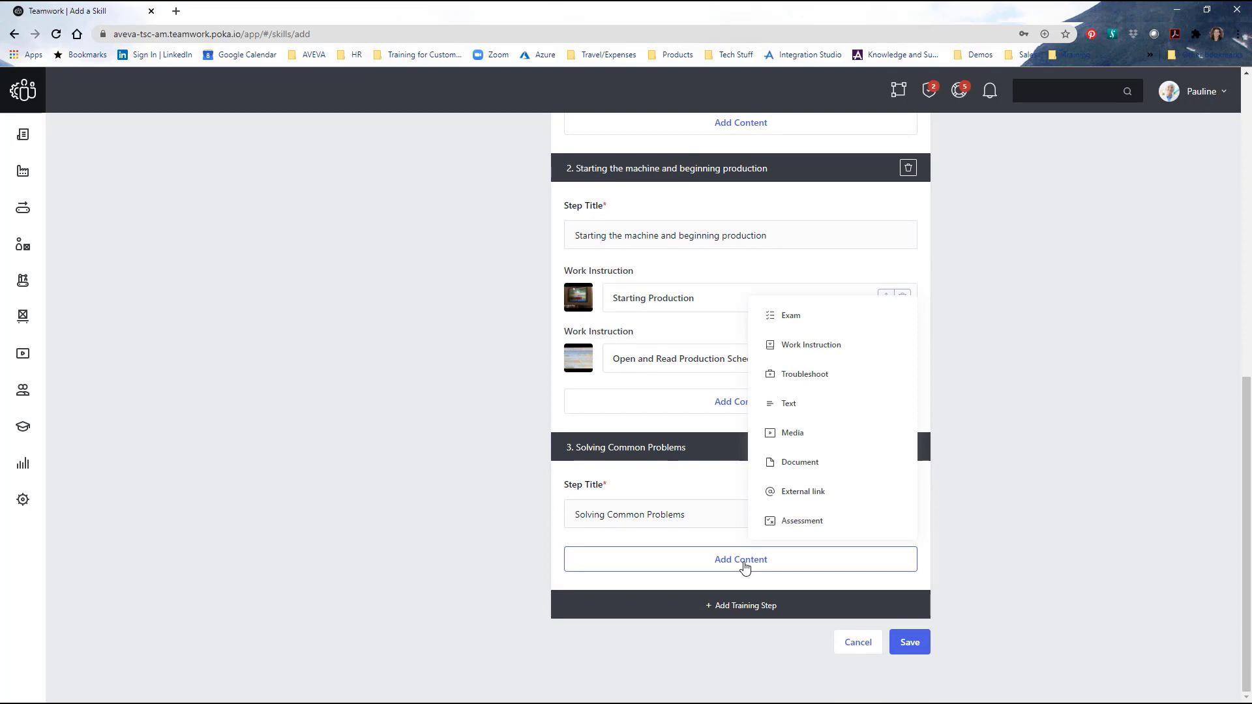
left_click(821, 375)
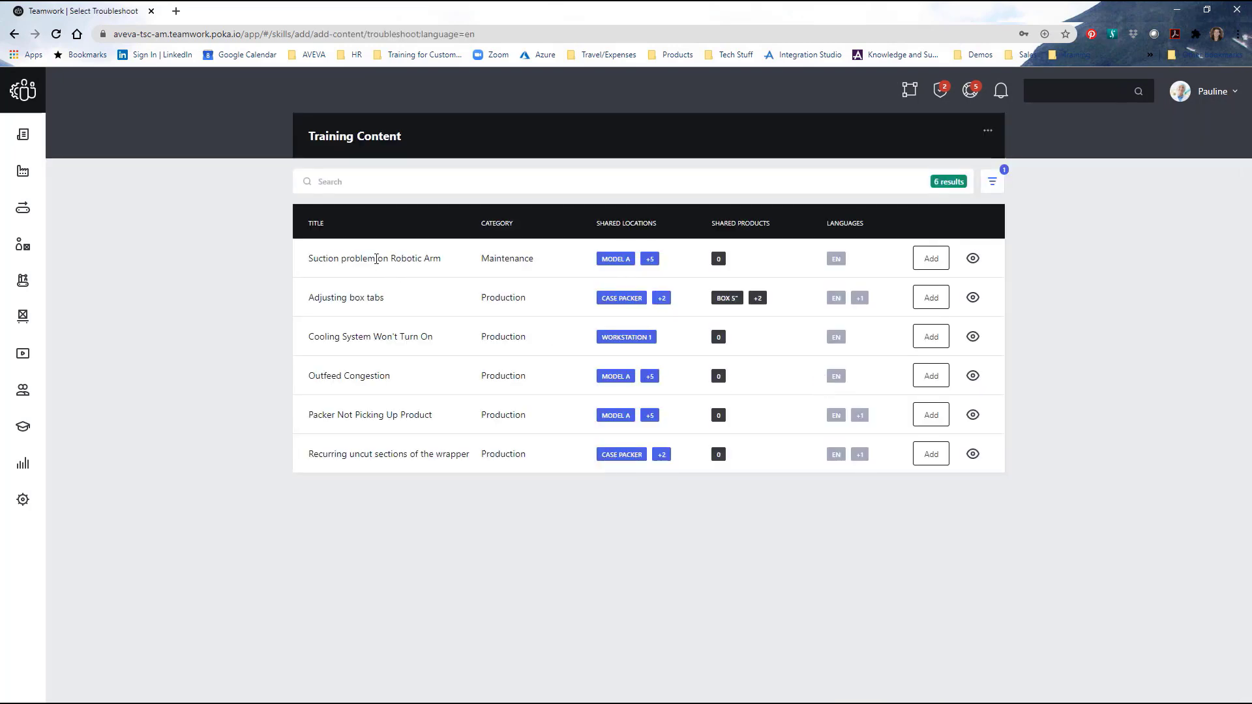
left_click(933, 259)
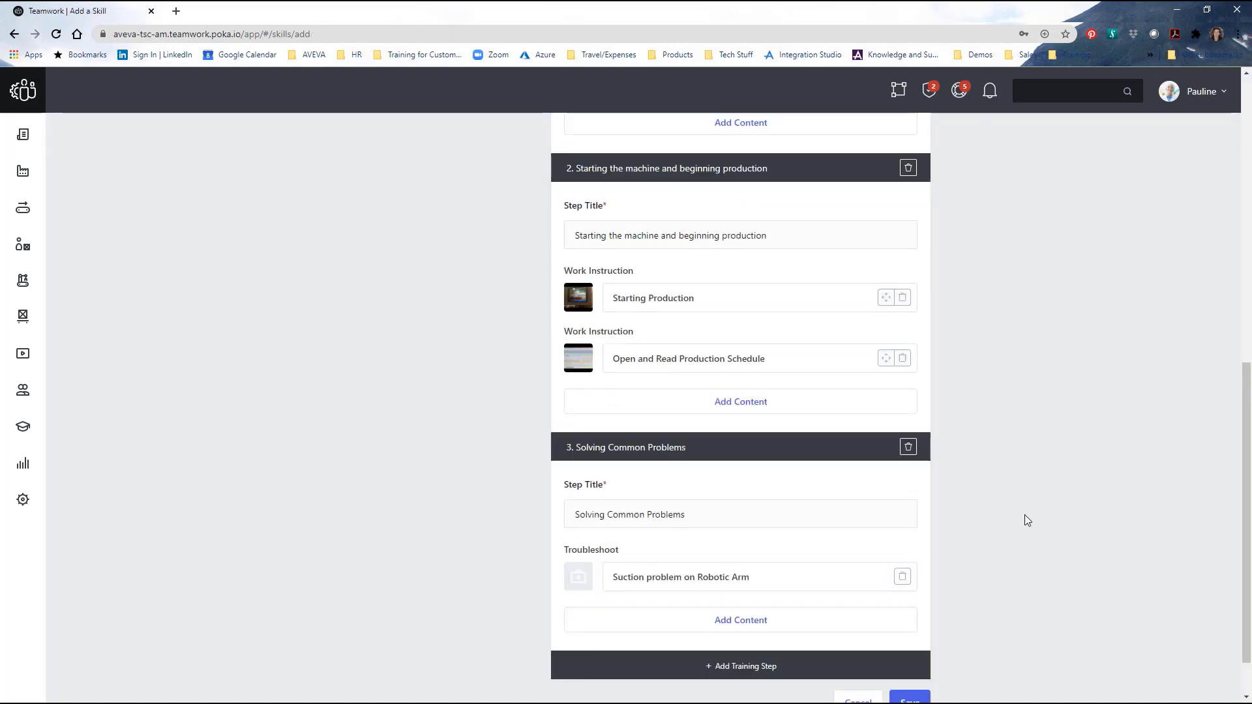
- Add a fourth training step titled "Exam"
scroll(1025, 517, "down", 1)
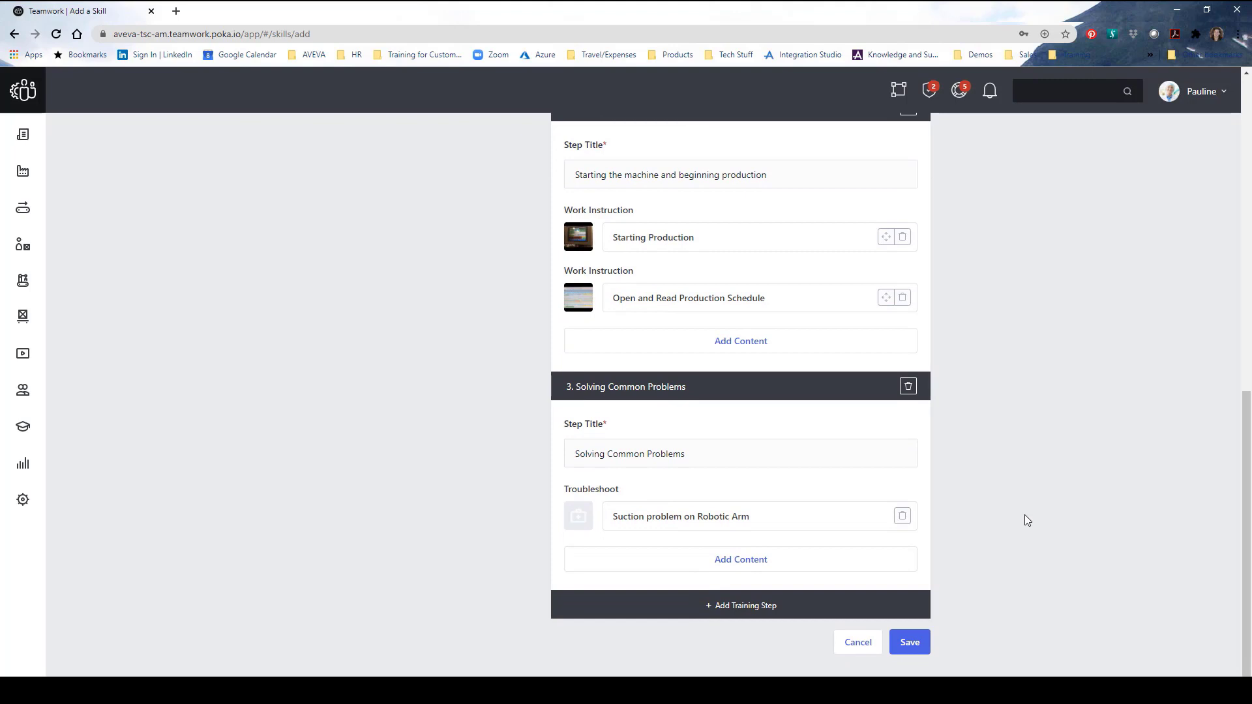
left_click(741, 607)
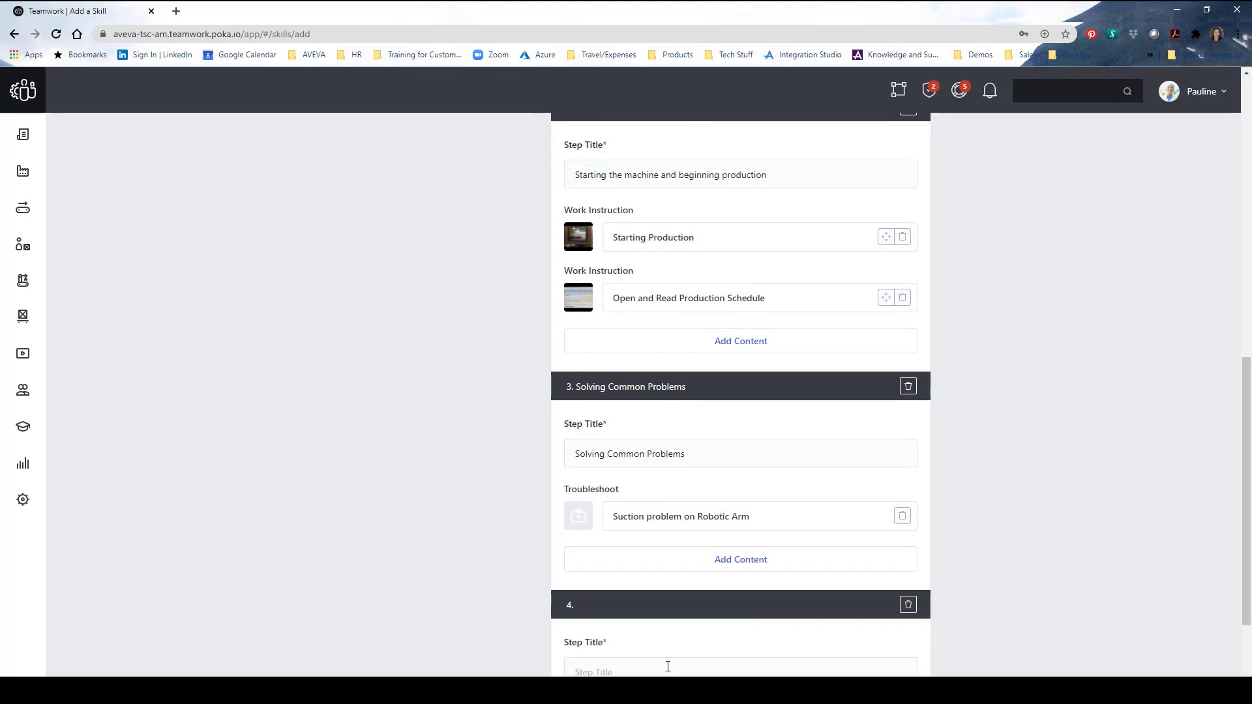
scroll(668, 666, "down", 3)
left_click(588, 515)
type("Exa")
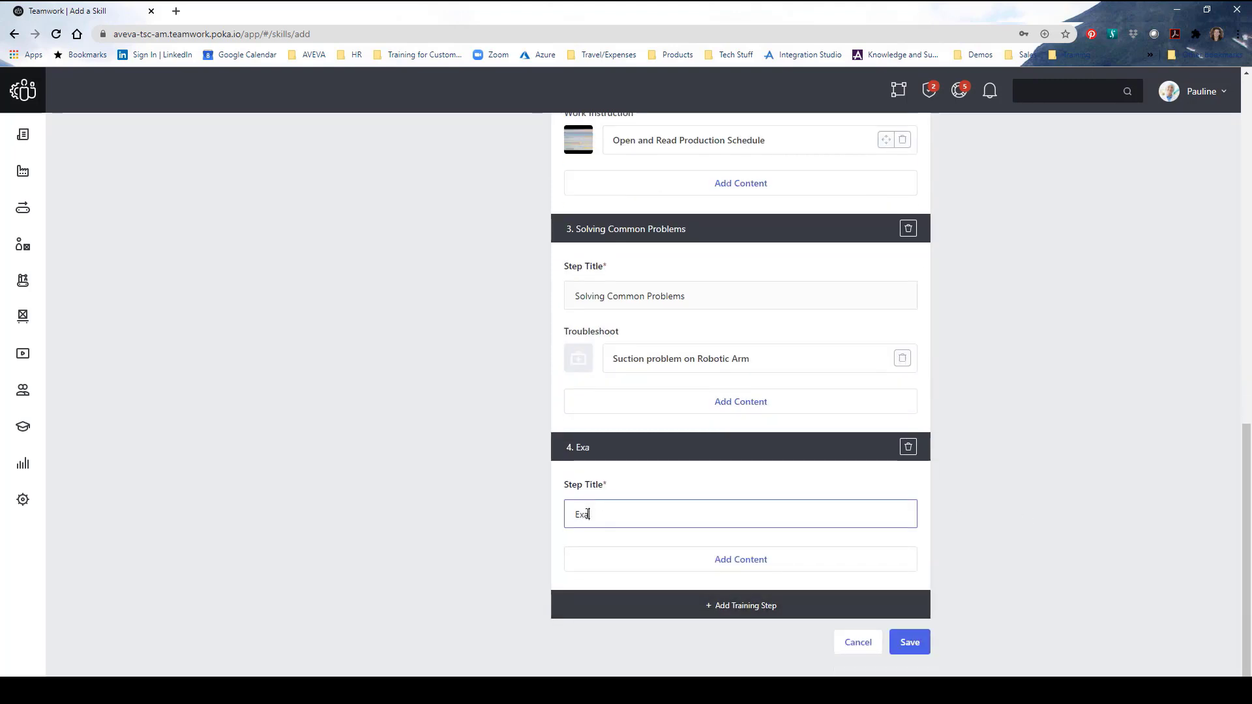
type("m")
- Look through the exams available for the fourth training step and start creating a new exam in English
left_click(740, 562)
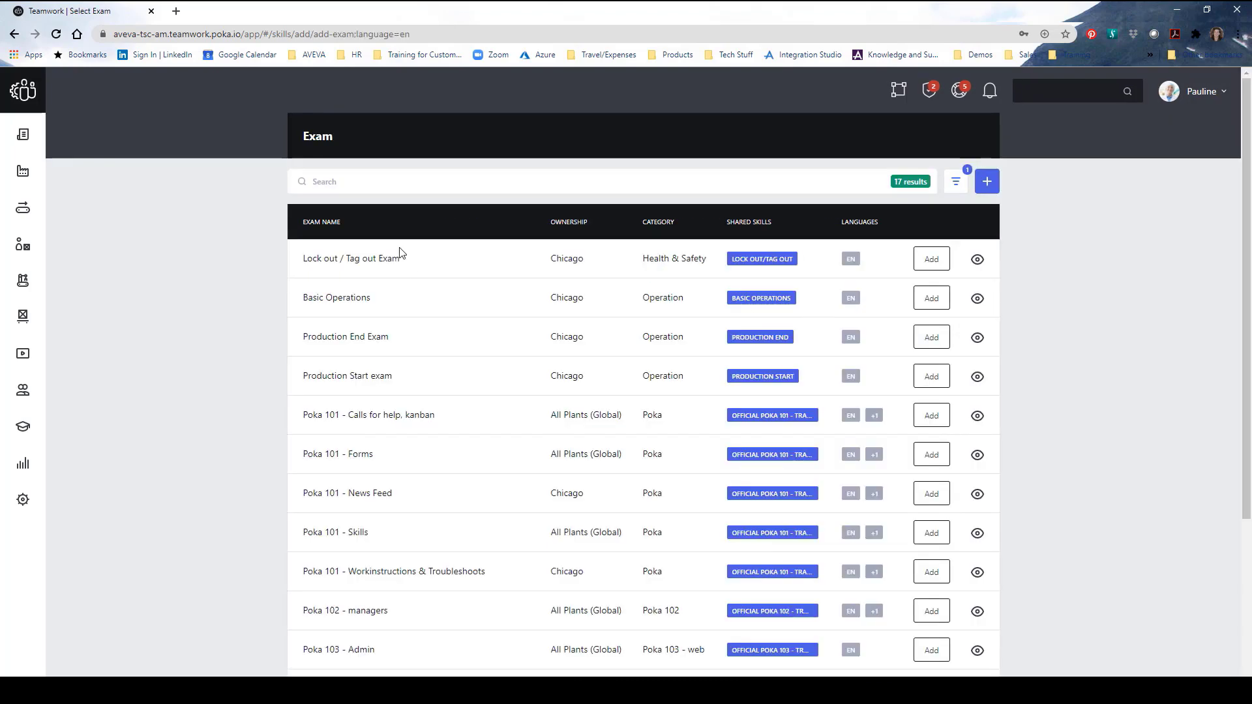
scroll(414, 508, "down", 3)
scroll(413, 495, "up", 3)
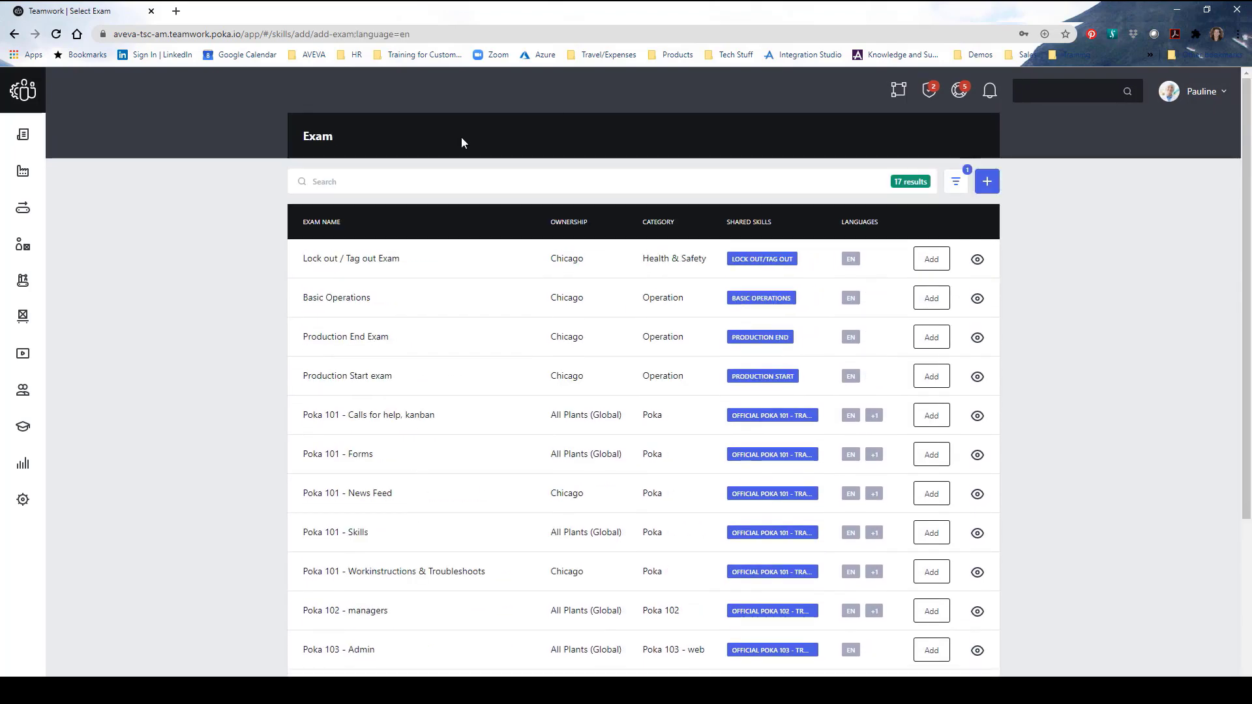
left_click(991, 185)
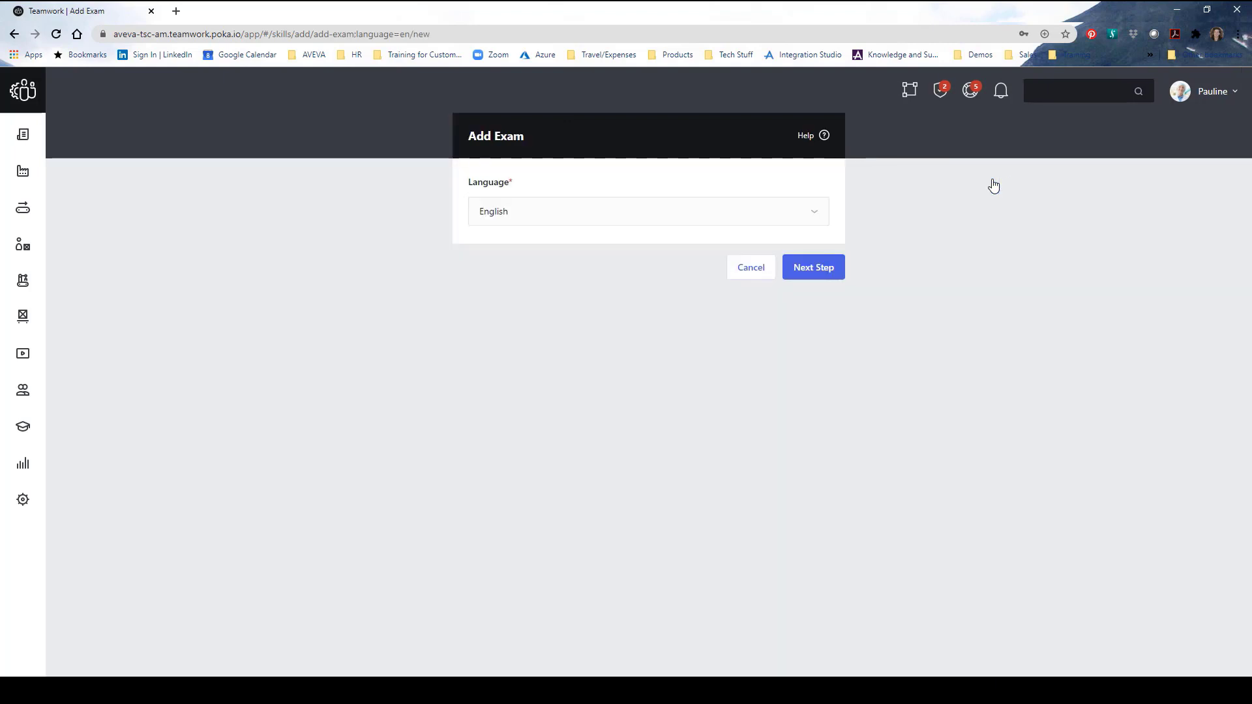
left_click(811, 270)
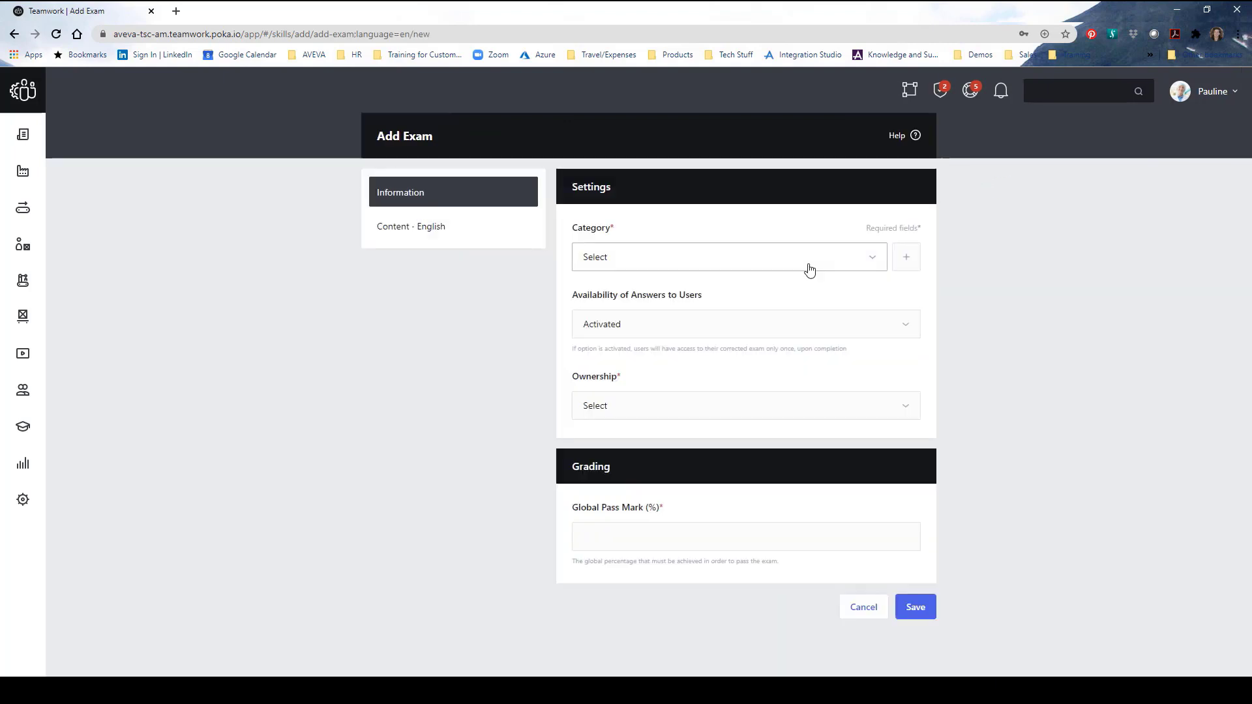
- Set the exam's category to Operation, its ownership to Chicago and the global pass mark to 100%
left_click(809, 270)
left_click(629, 331)
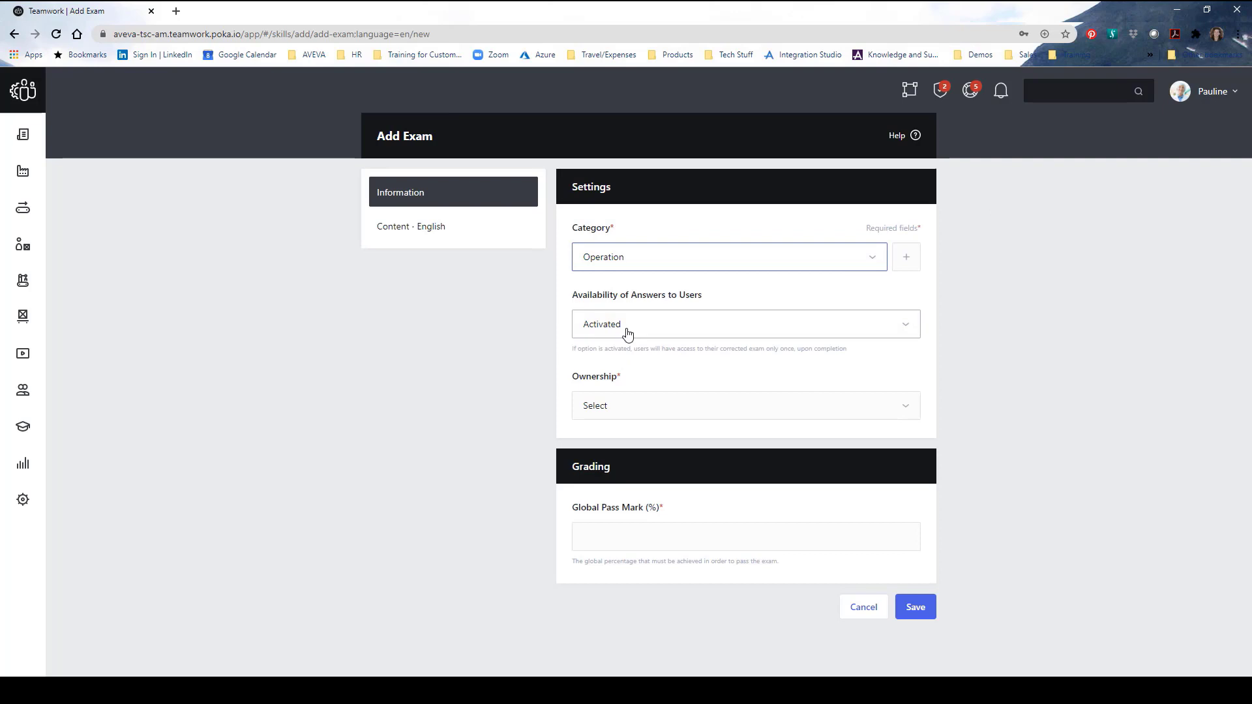
left_click(627, 334)
left_click(627, 334)
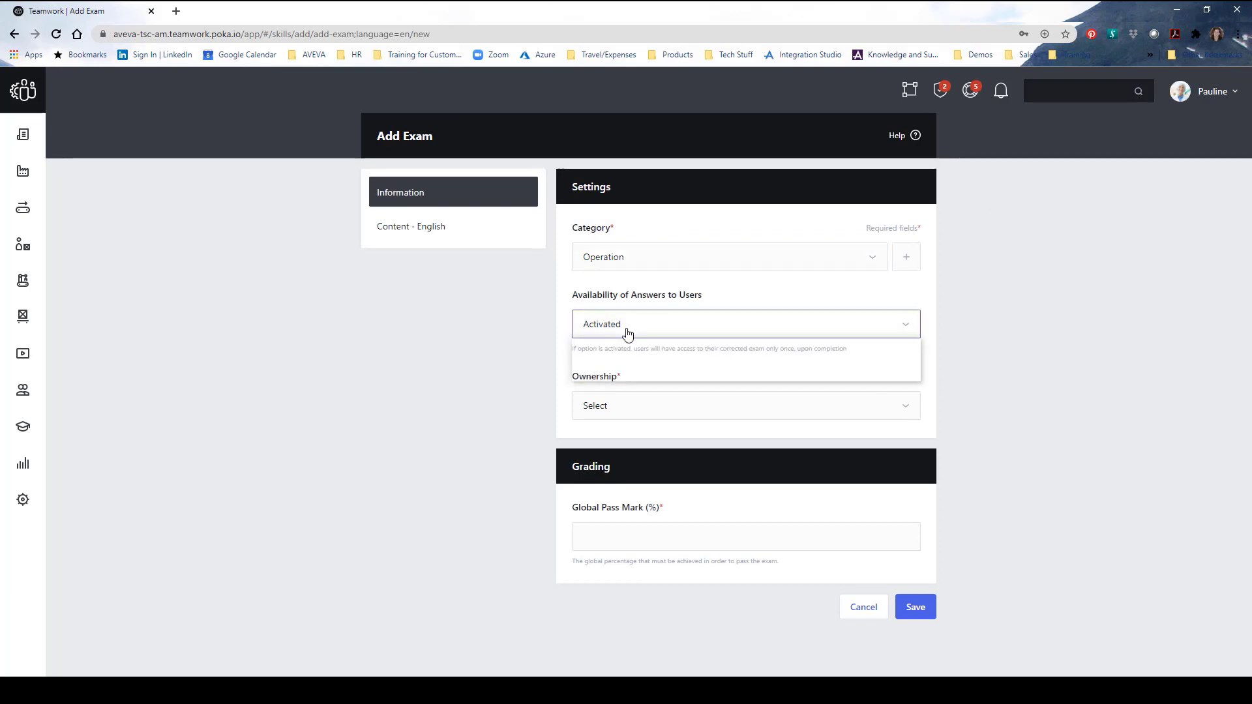
left_click(626, 409)
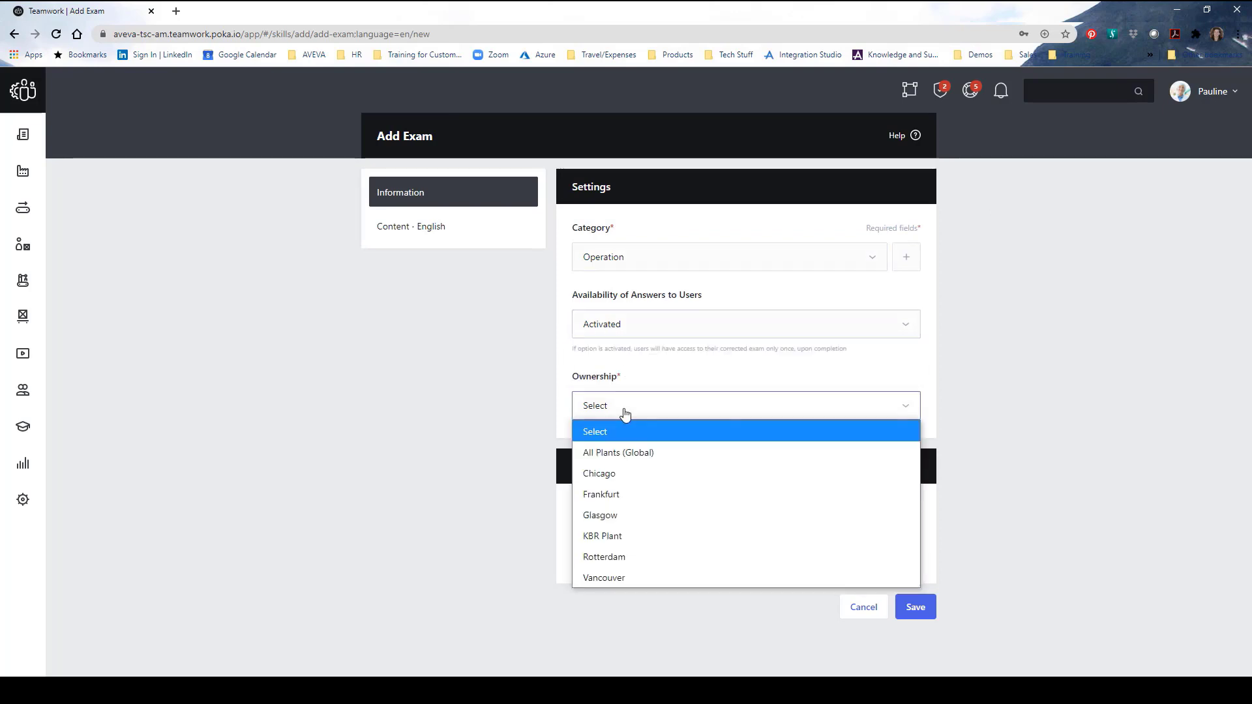
left_click(613, 477)
left_click(611, 542)
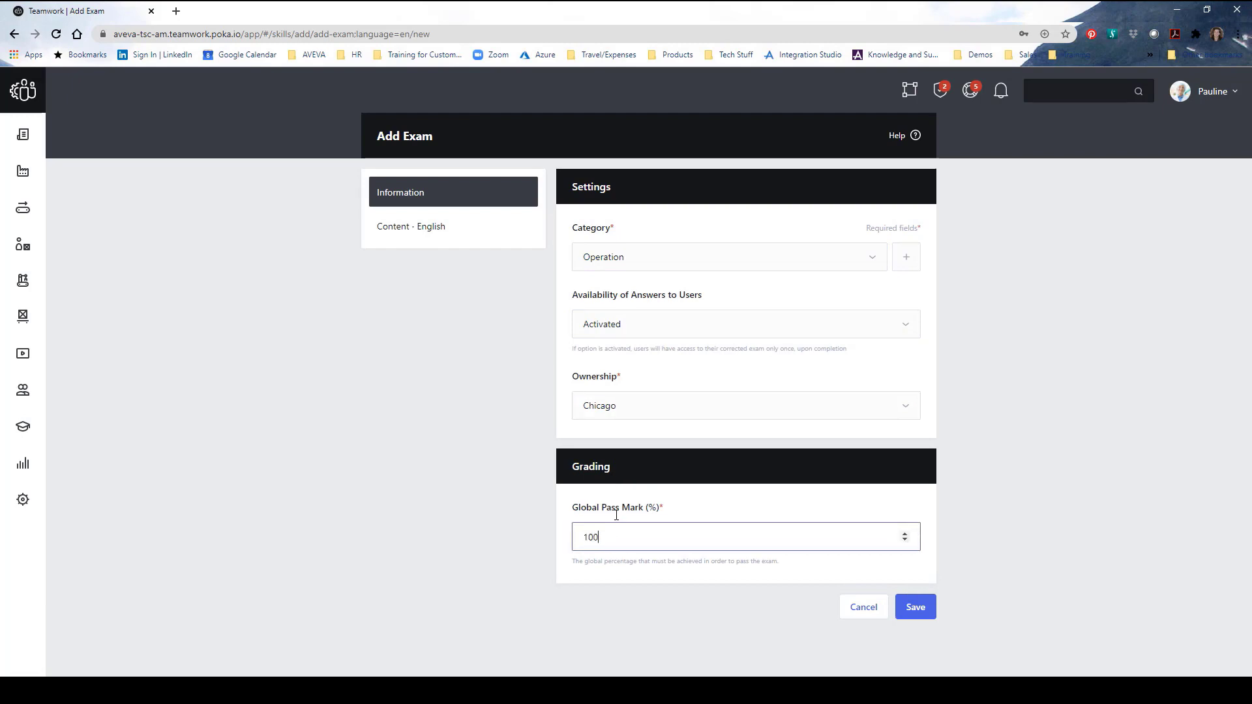
- Name the exam "Case Packer Level 1 Exam" and its first section "Equipment Basics" in the English content
left_click(424, 228)
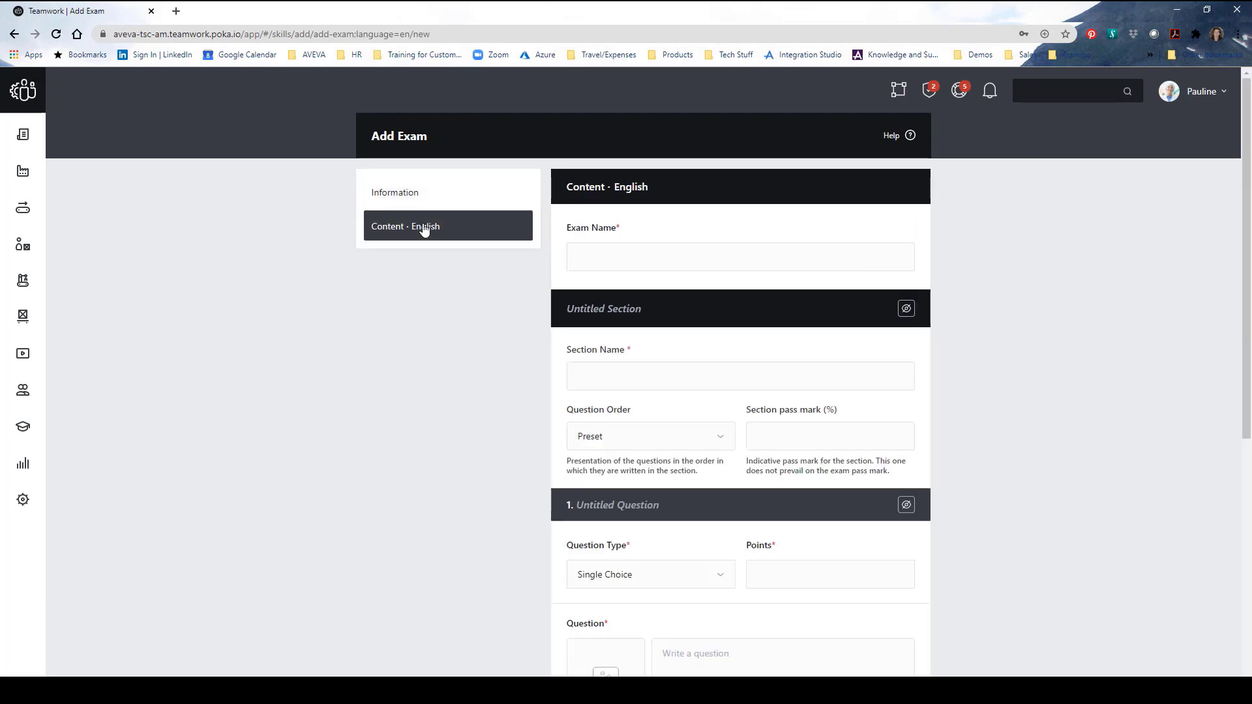
left_click(583, 255)
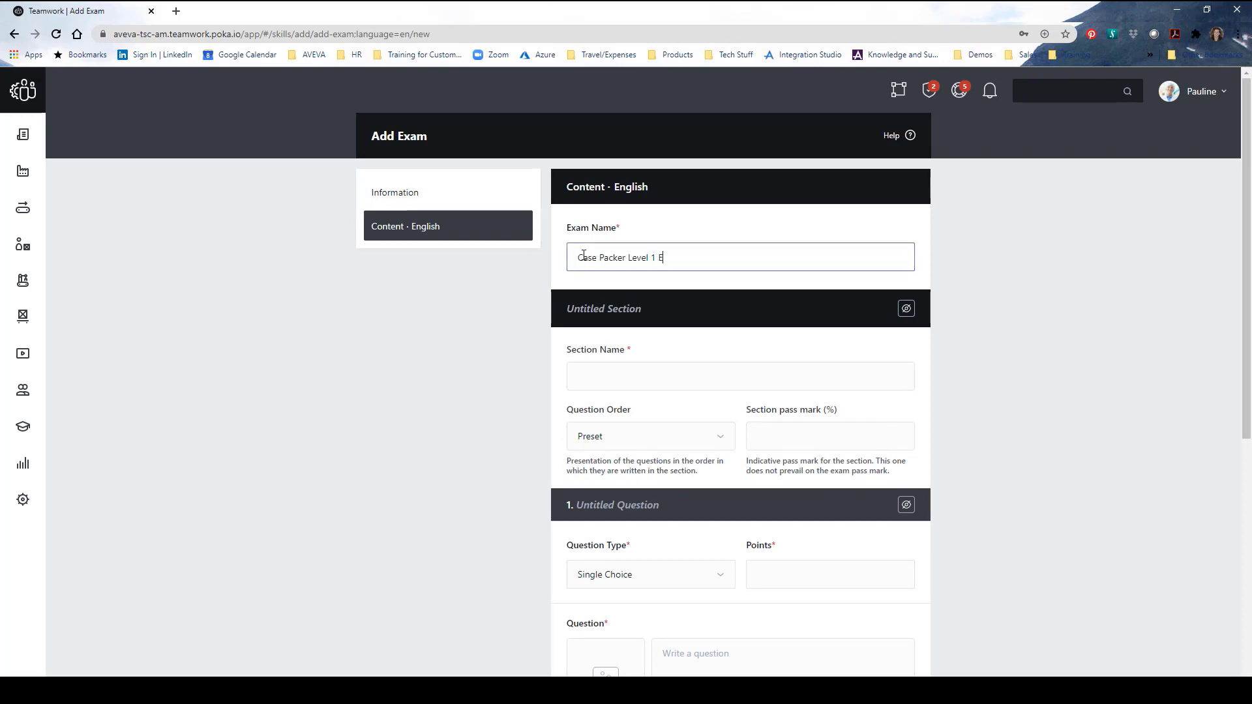
left_click(586, 375)
type("Equipment Basics")
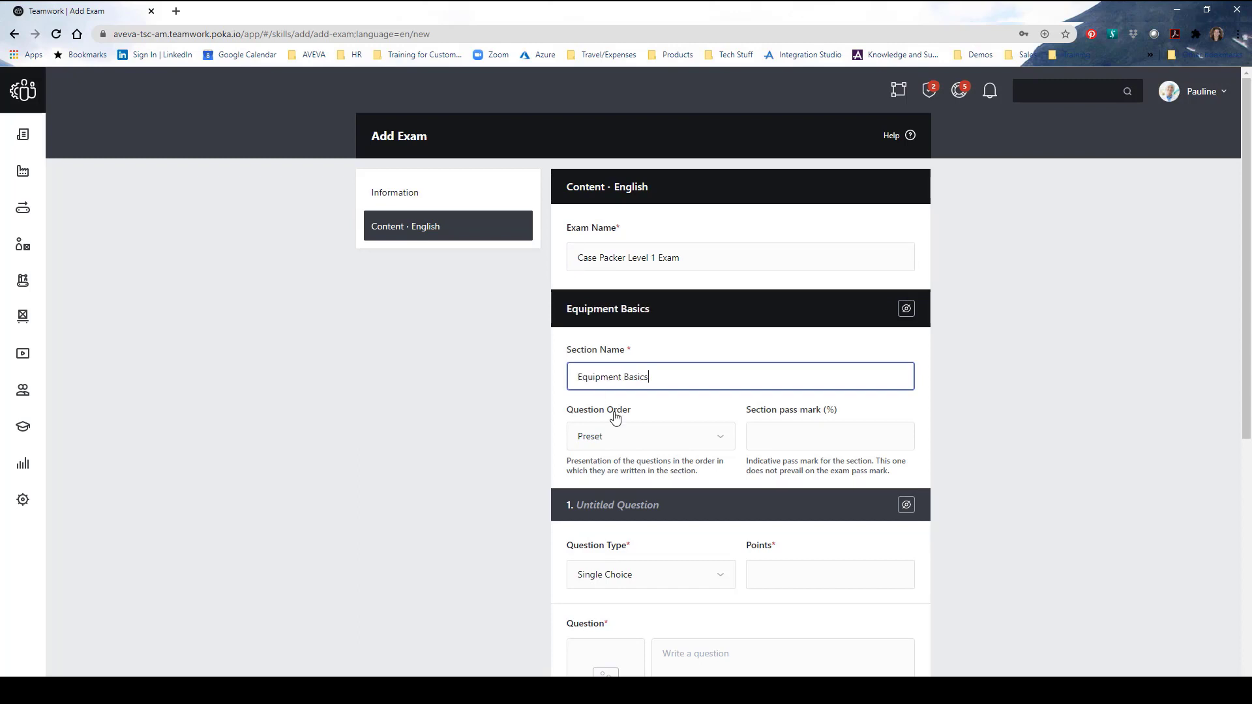
- Set the Equipment Basics section's question order to Randomized and its section pass mark to 100%
left_click(712, 436)
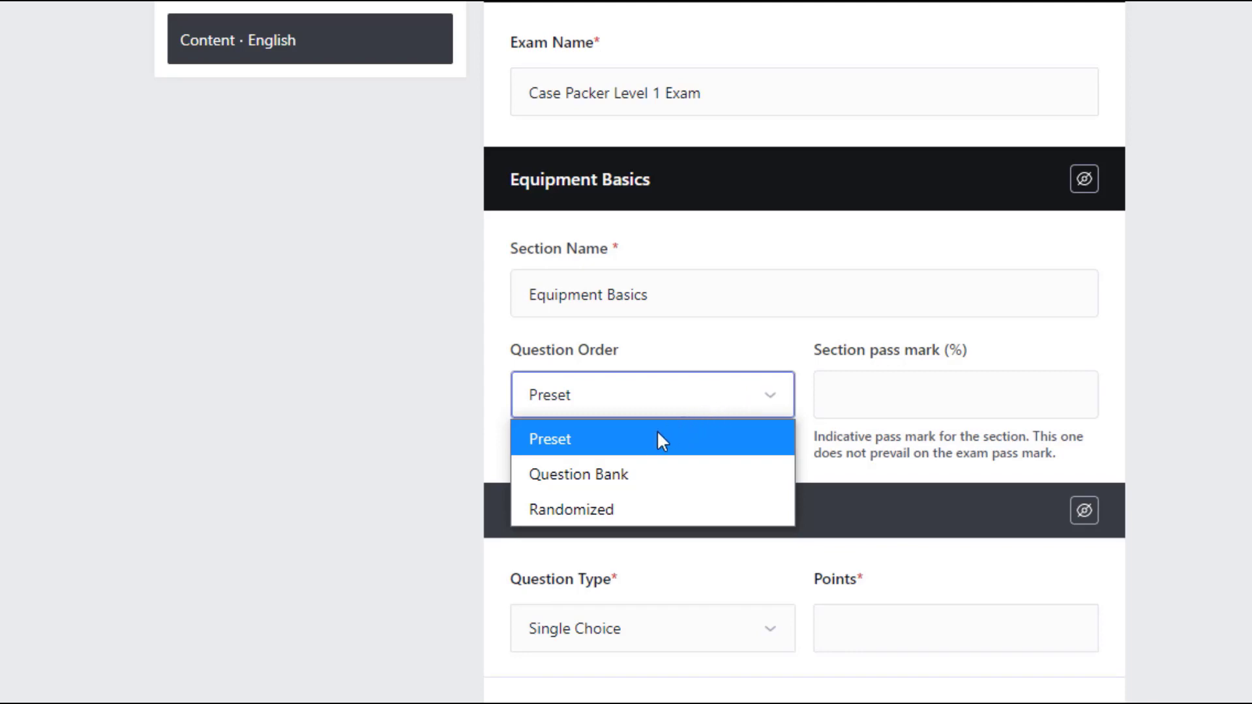
left_click(626, 478)
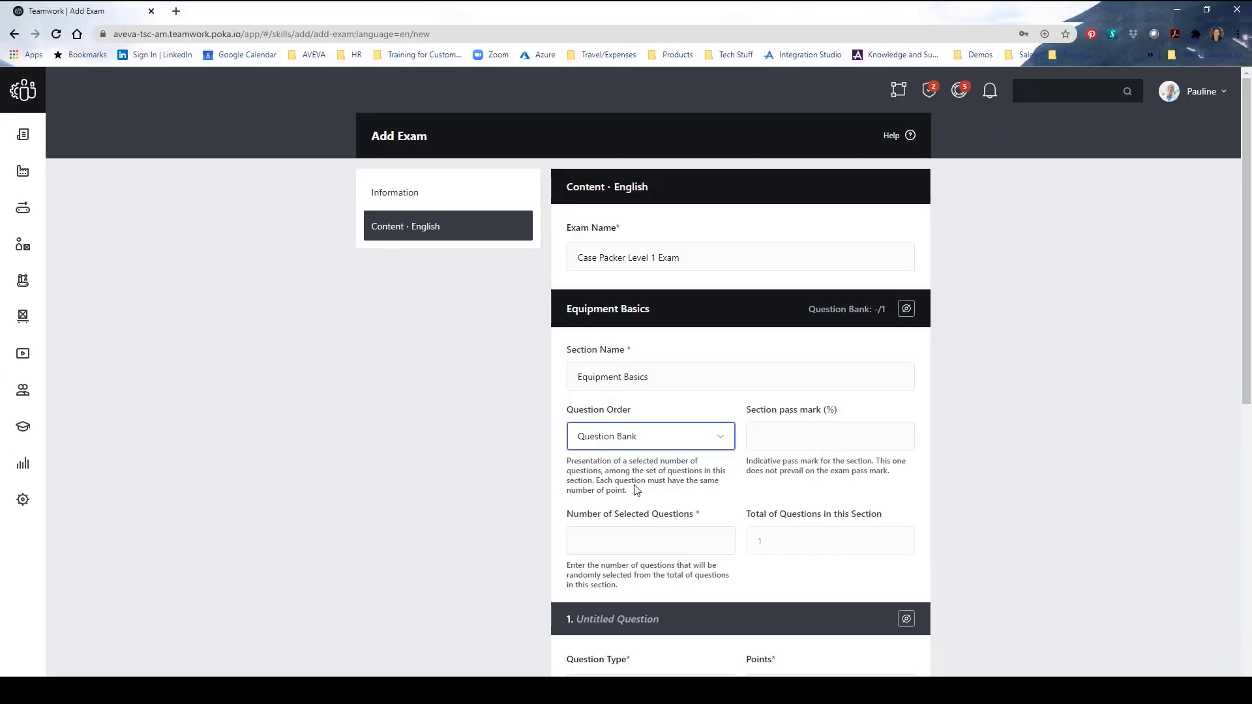
left_click(709, 434)
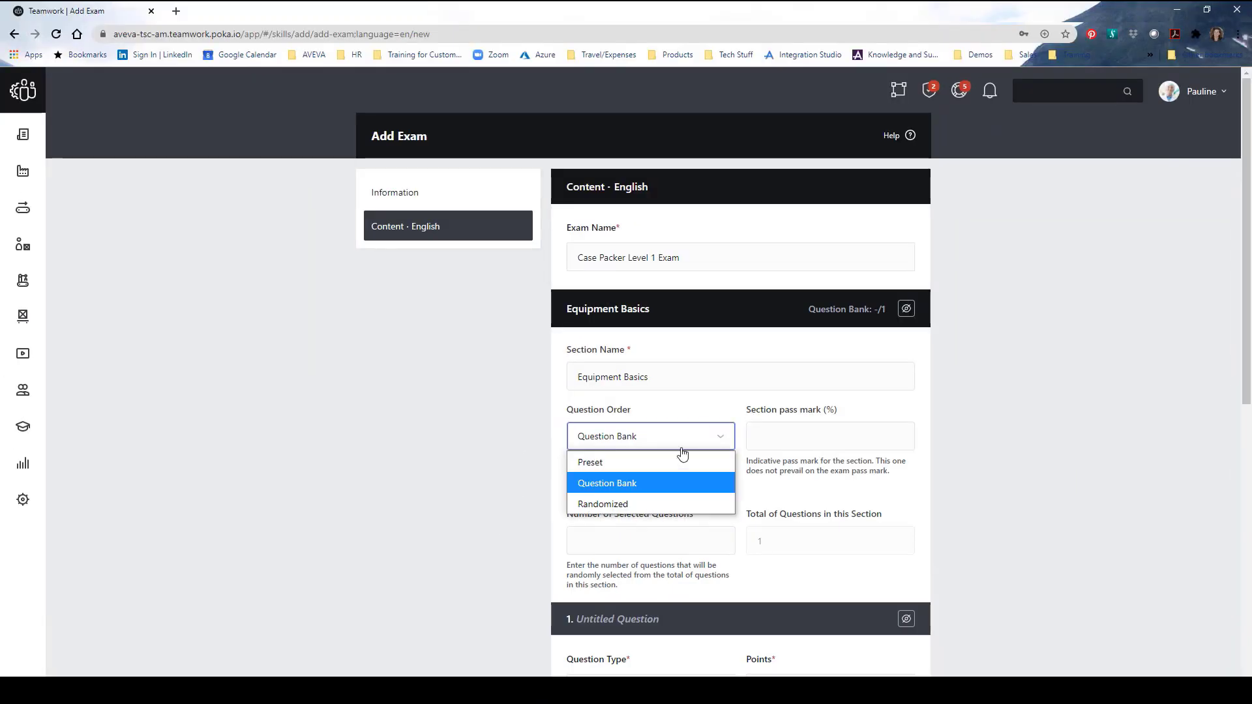
left_click(643, 506)
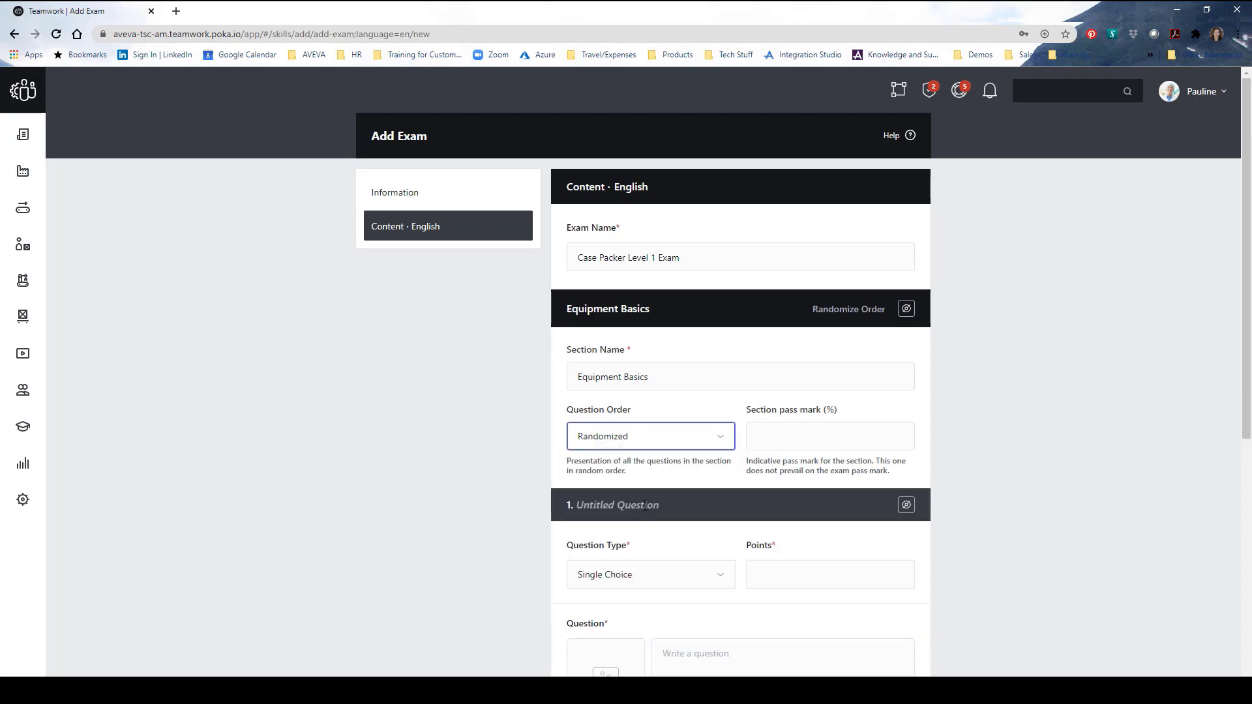
left_click(761, 435)
- Make the first question Multiple Choices worth 5 points, asking "How many E-Stops are present on the machine?"
scroll(704, 548, "down", 4)
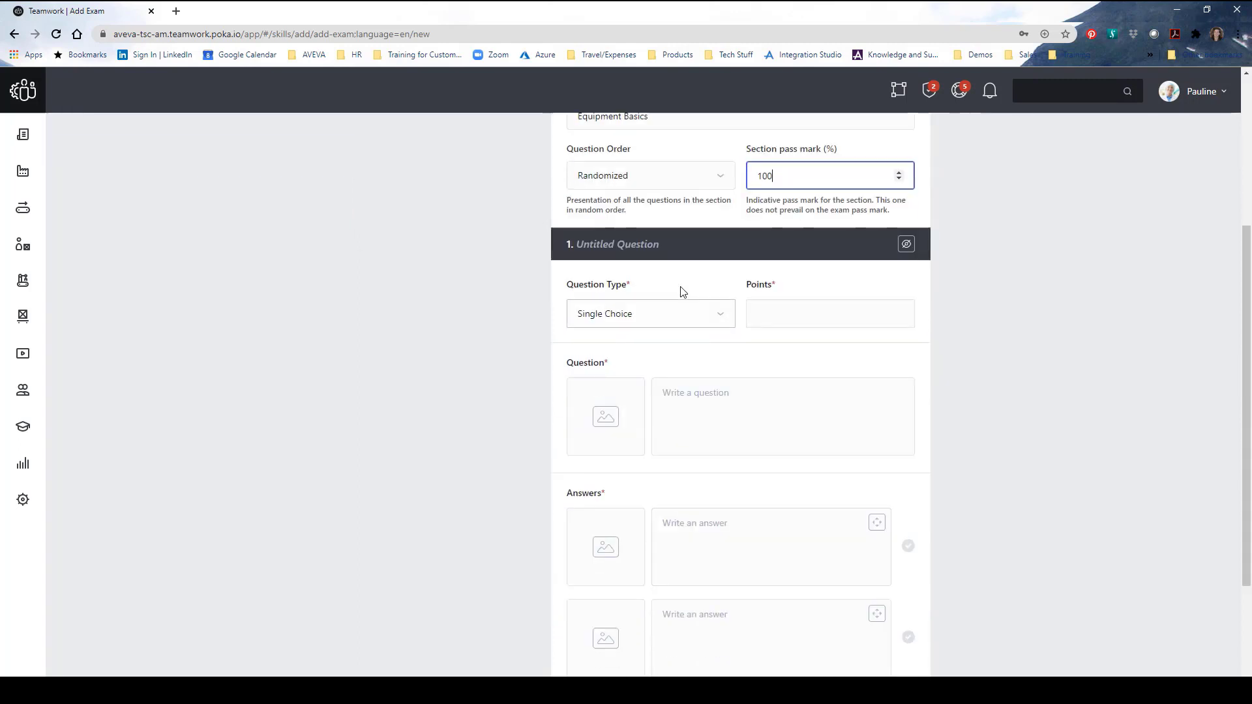
left_click(681, 323)
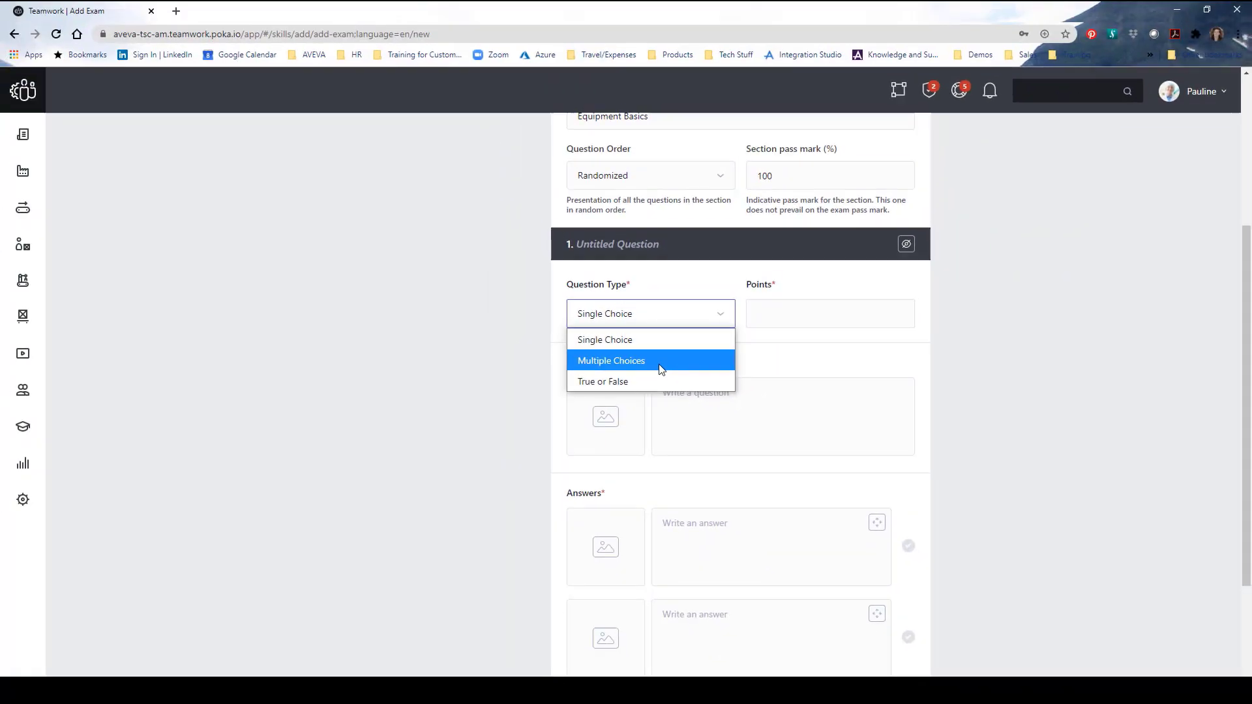
left_click(661, 369)
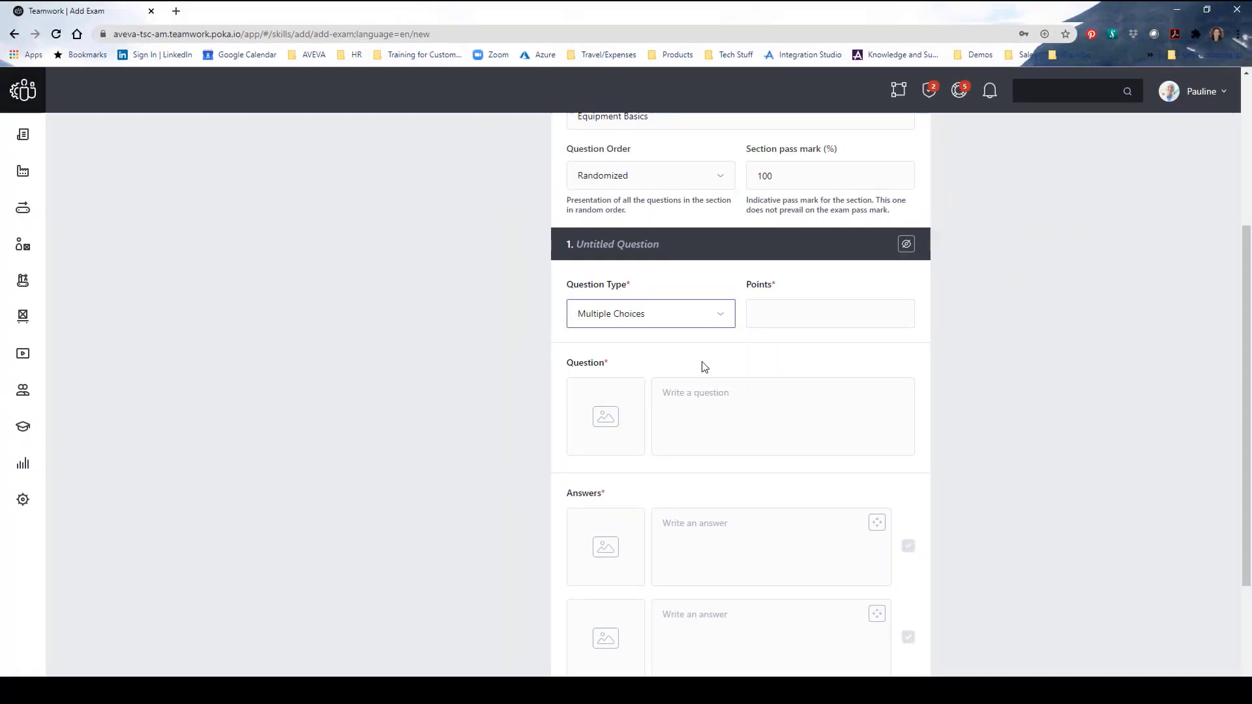
left_click(791, 311)
type("5")
left_click(702, 400)
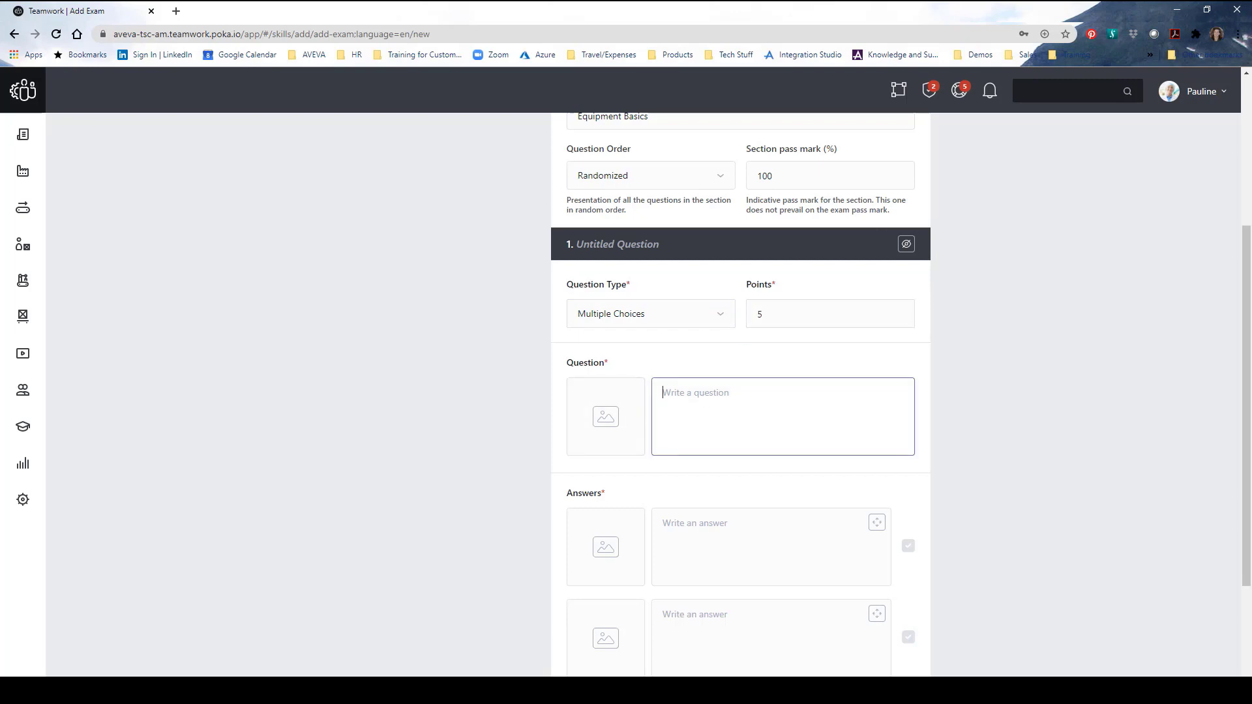
key("alt+Tab")
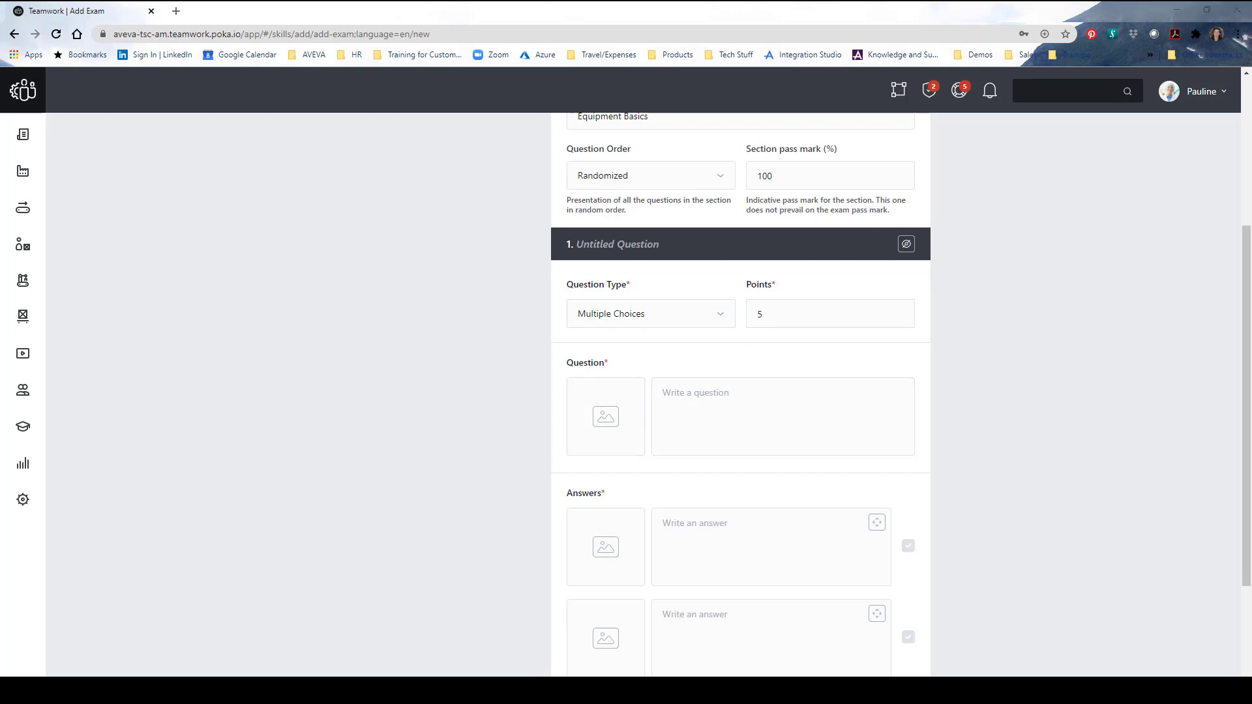
left_click(908, 419)
type("How many E-Stops are present on the machine?")
- Give the first question three answers: 1, 2 and 3
left_click(691, 528)
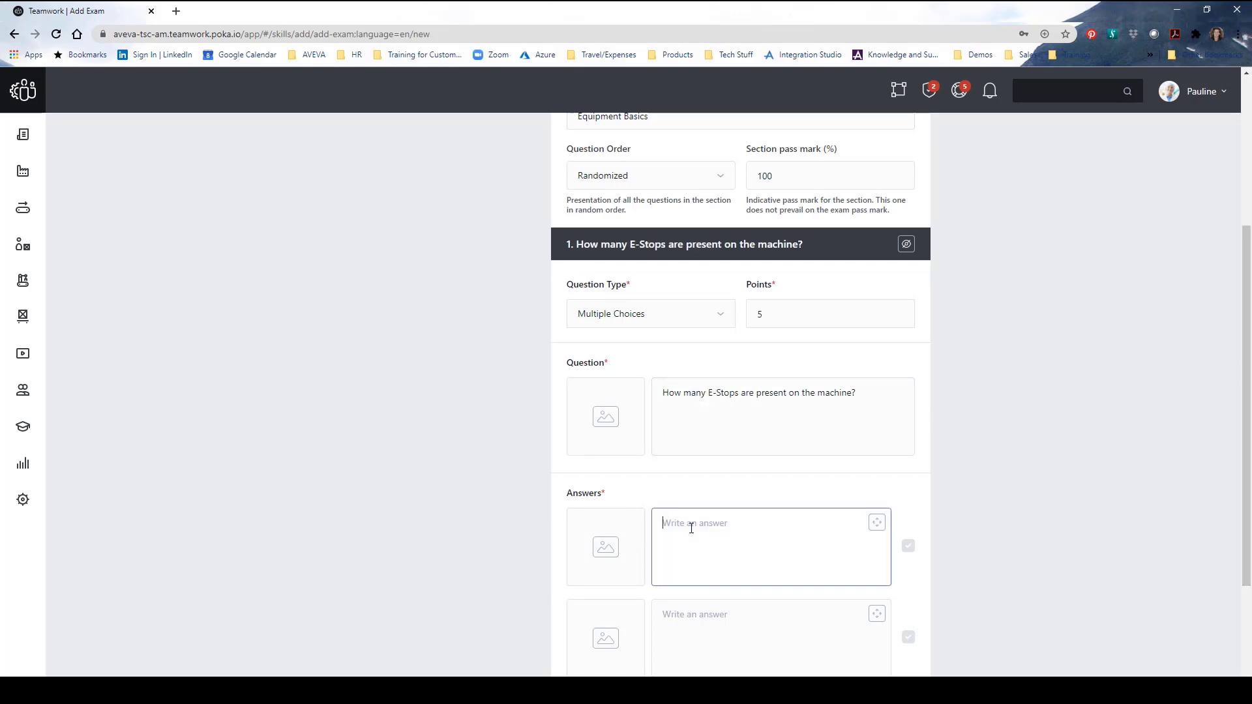
type("1")
scroll(697, 515, "down", 2)
left_click(707, 506)
type("2")
left_click(766, 581)
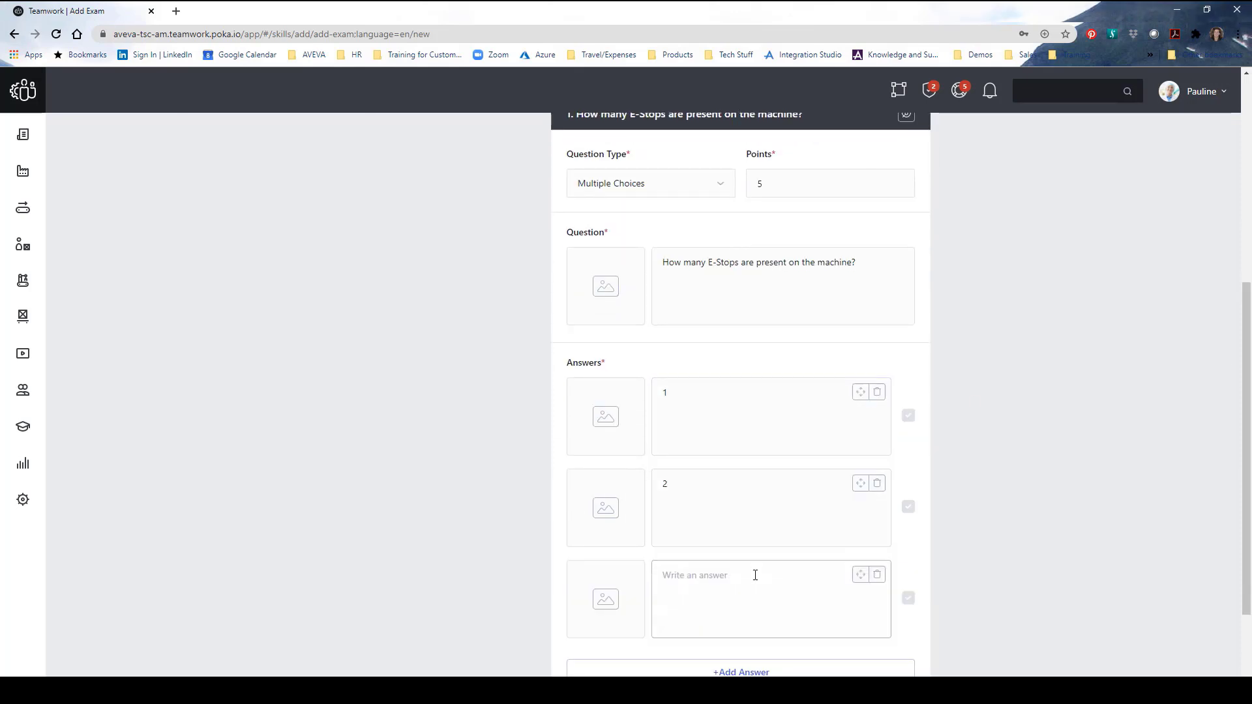
left_click(715, 594)
type("3")
- Add a second question as True or False worth 5 points: "Alarms are visible only on the interface panel located at Panel A."
scroll(715, 594, "down", 2)
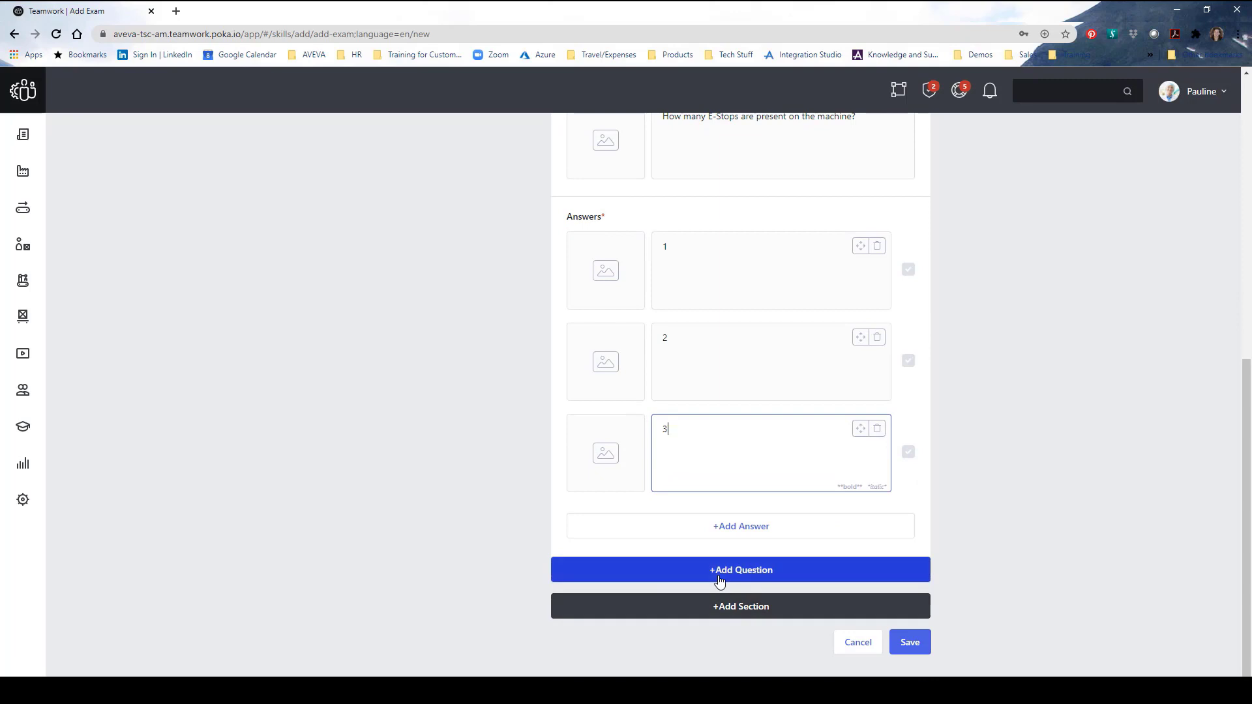
left_click(722, 574)
scroll(698, 509, "down", 3)
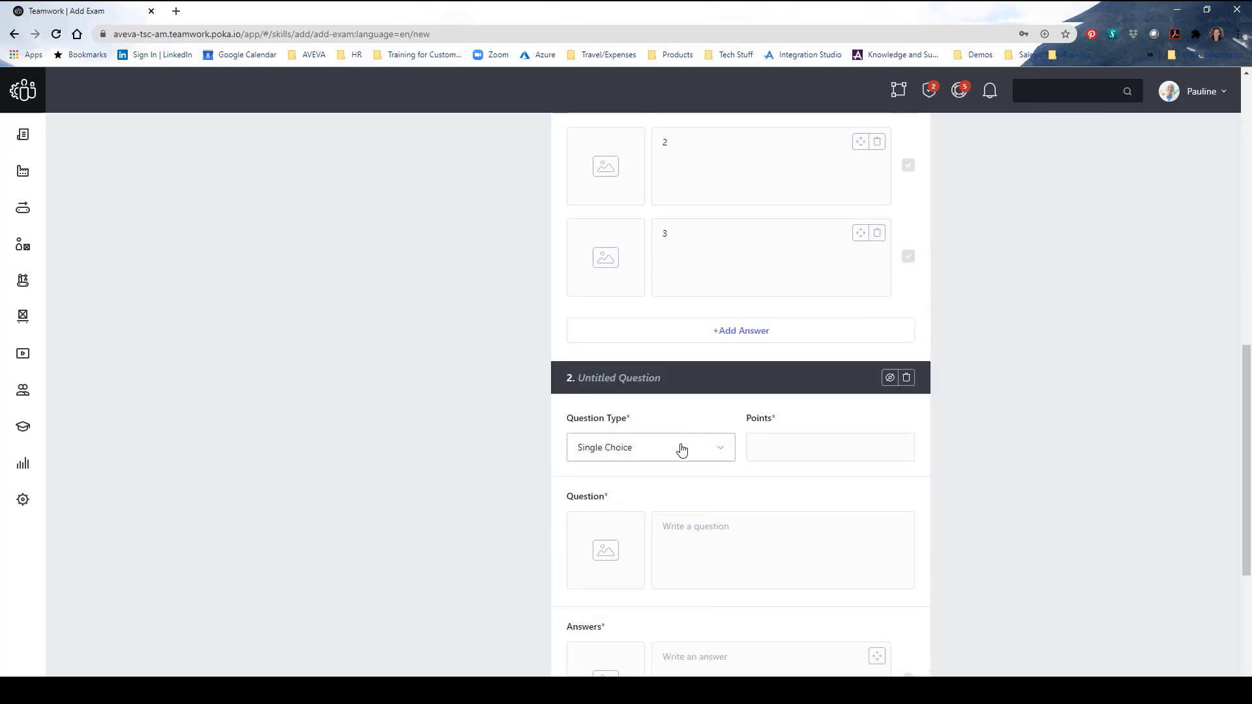
left_click(679, 447)
left_click(630, 515)
left_click(793, 453)
type("5")
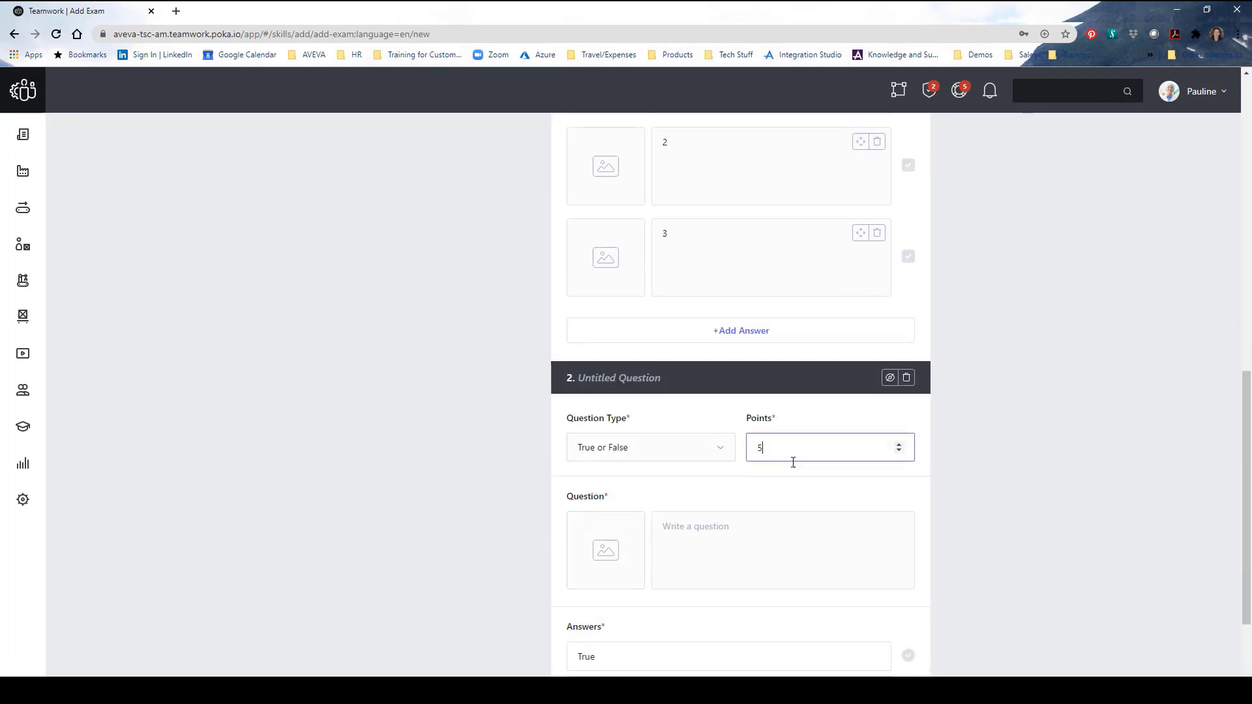
left_click(704, 532)
type("Alarms are visible only on the interface panel located at Panel A.")
- Mark False as the correct answer to the second question and 3 as correct for the first
scroll(794, 527, "down", 2)
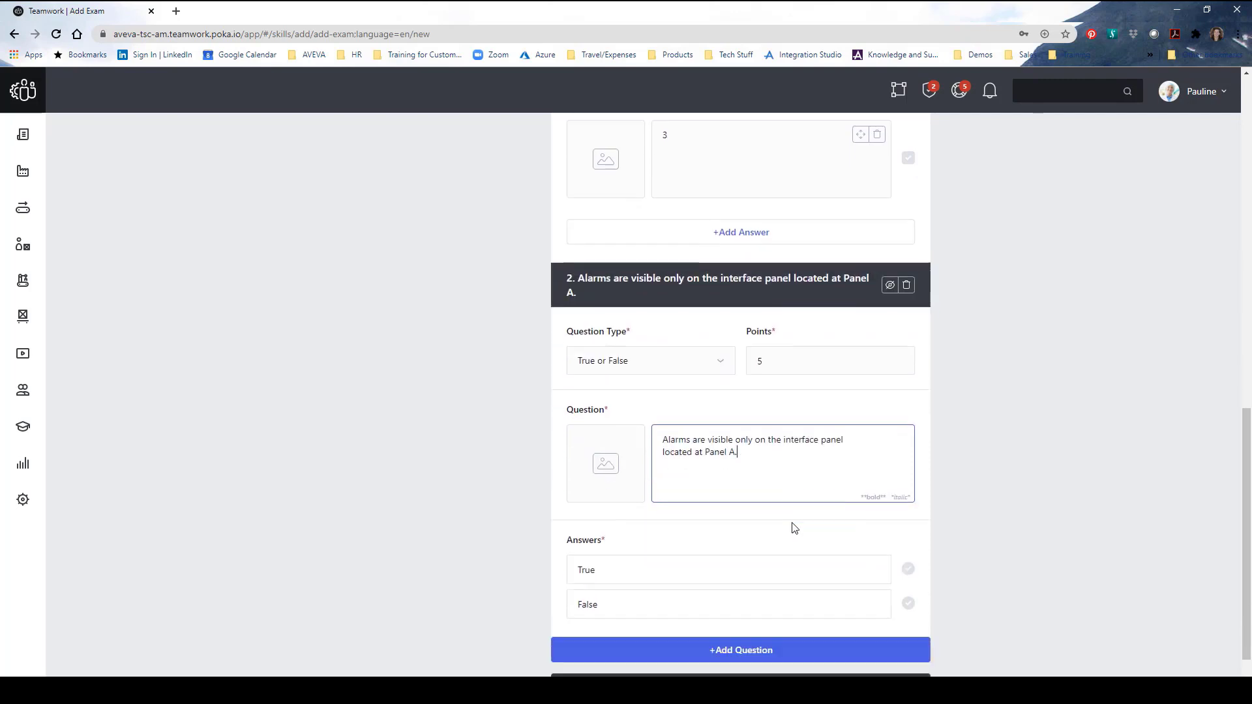
left_click(909, 571)
scroll(944, 427, "up", 5)
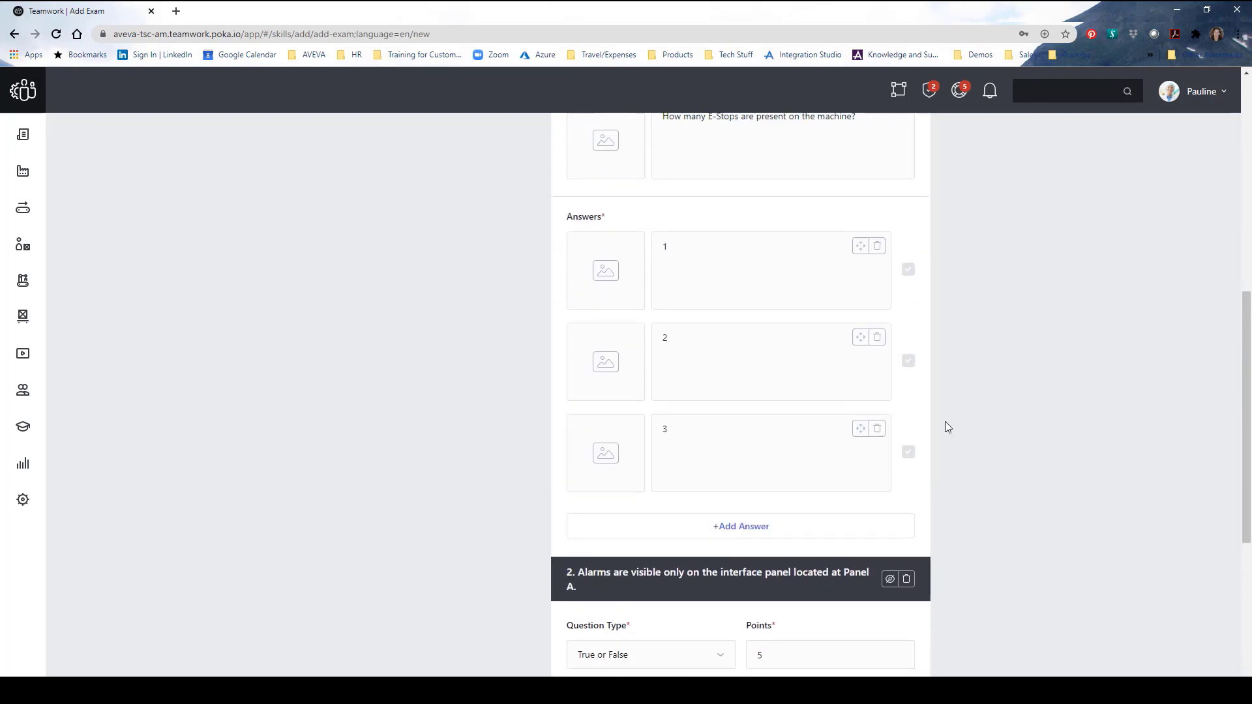
left_click(908, 452)
- Add a second exam section named "Production" with Randomized question order and a section pass mark of 100%
scroll(999, 497, "down", 6)
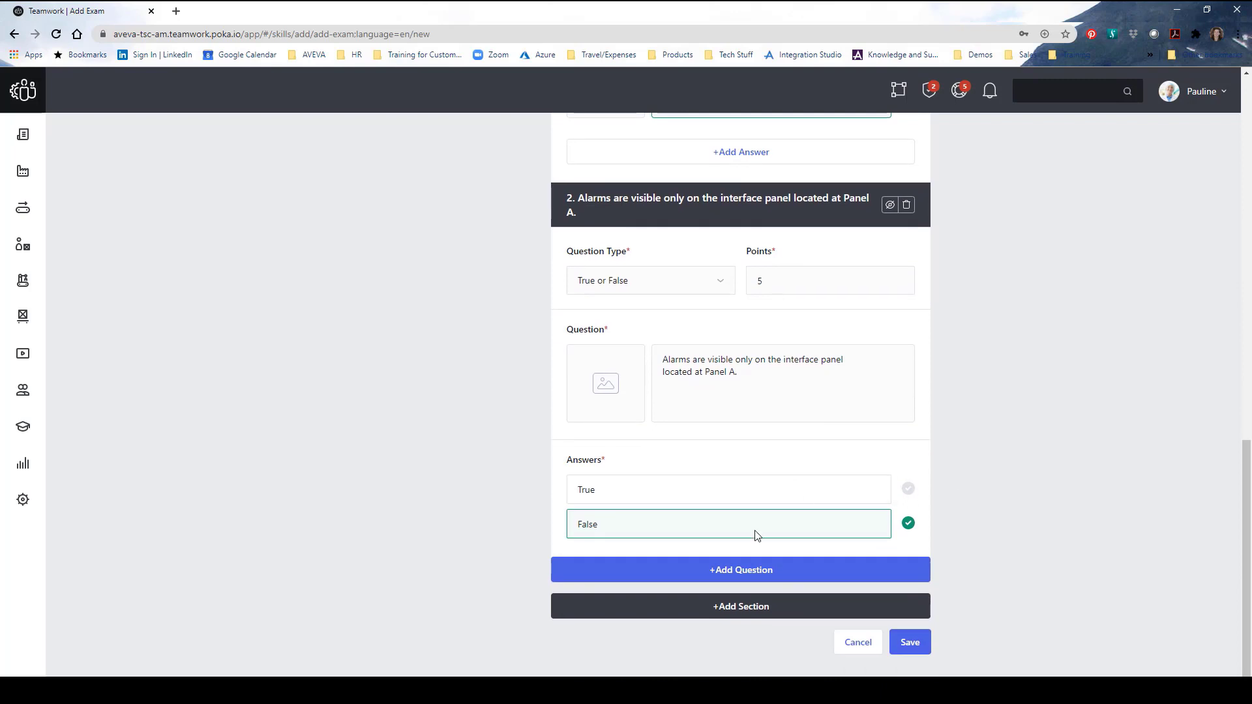
left_click(733, 608)
left_click(637, 358)
type("Production")
left_click(650, 414)
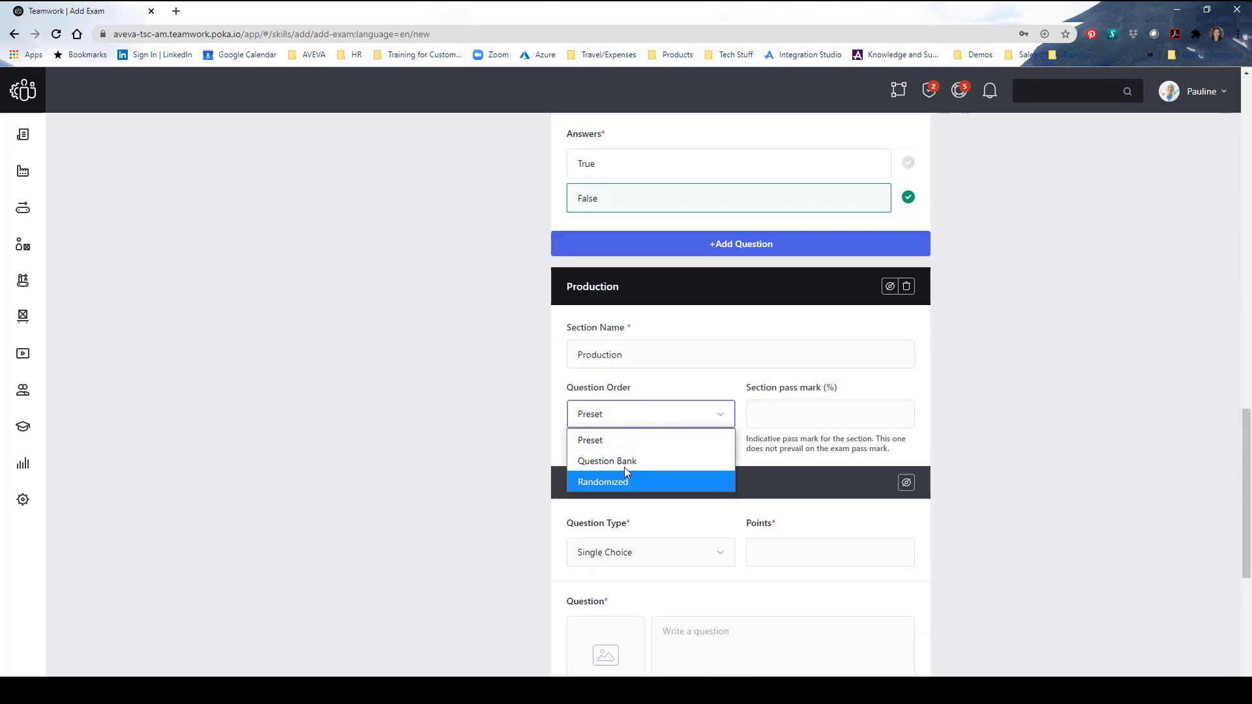
left_click(620, 478)
left_click(822, 414)
type("100")
- Make question 3 True or False worth 5 points: "The production schedule is fixed for each day and published the night before at 8pm."
scroll(670, 308, "down", 4)
left_click(669, 303)
left_click(645, 363)
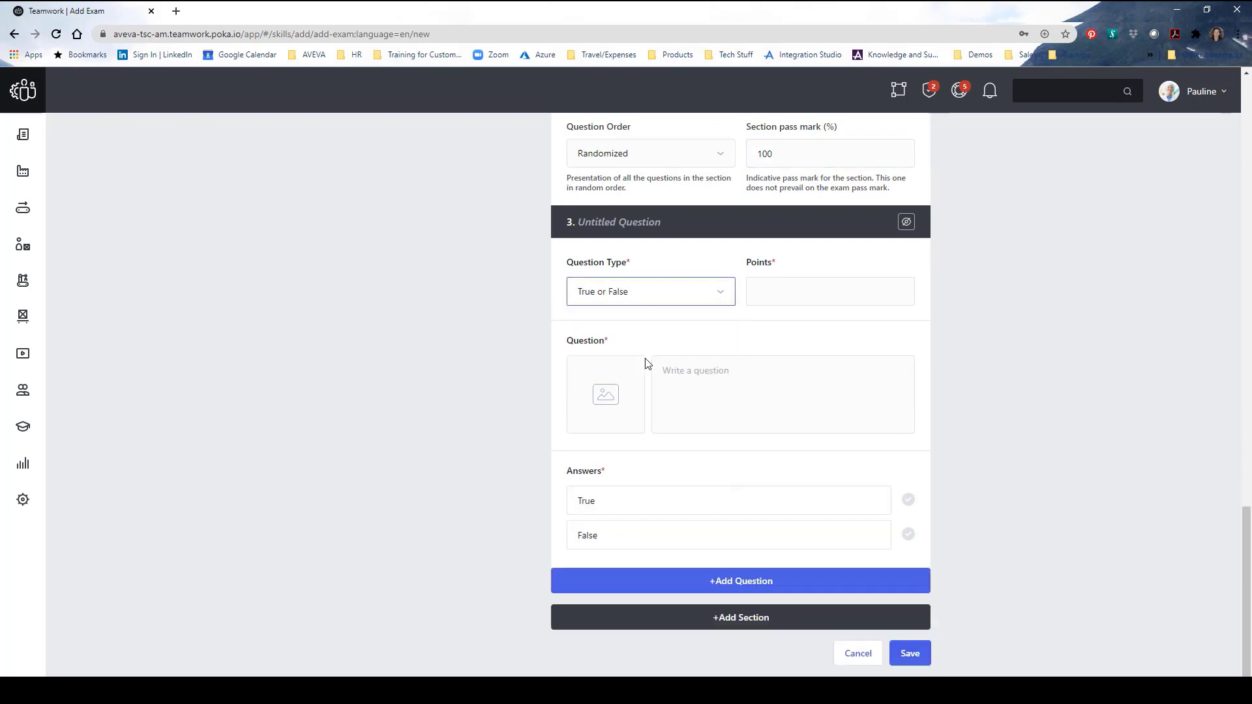
left_click(795, 293)
type("5")
left_click(741, 380)
left_click(741, 363)
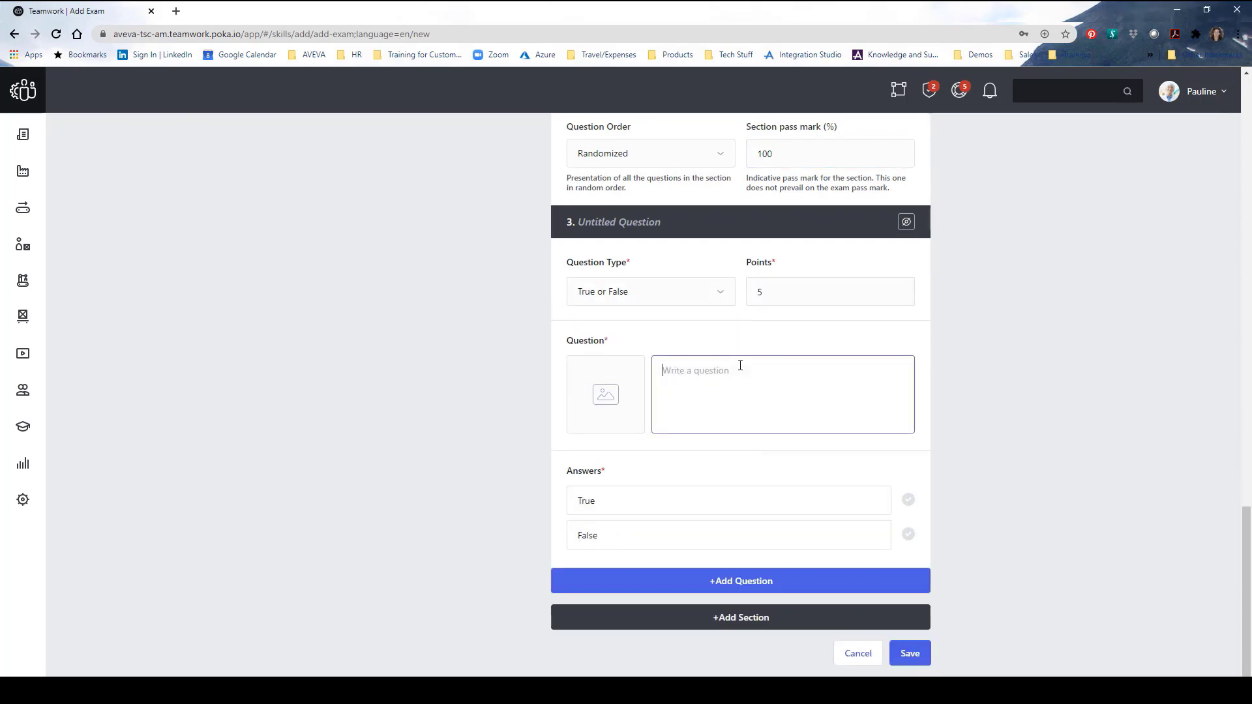
type("The production schedule is fixed for each day and published the night before at 8pm.")
- Mark the correct answer to the third question and save the exam to the fourth training step
left_click(908, 489)
left_click(741, 571)
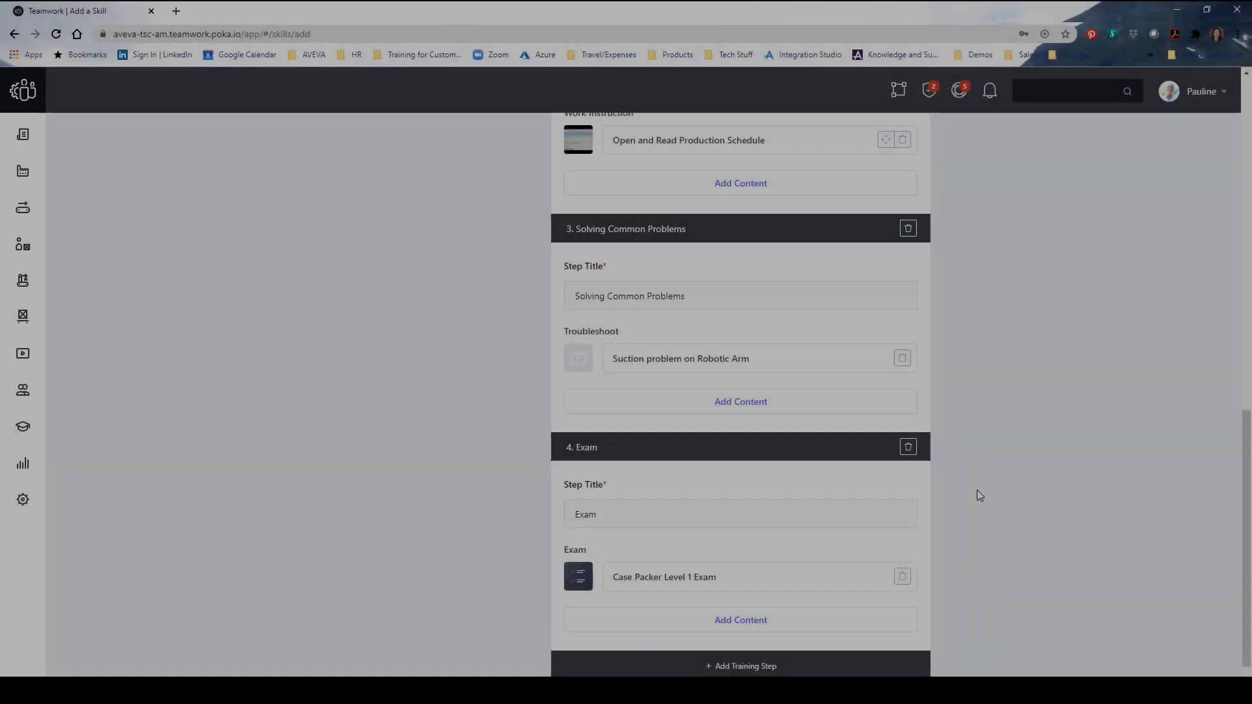
- Review the skill's training steps and information settings, and save the skill
scroll(977, 496, "up", 15)
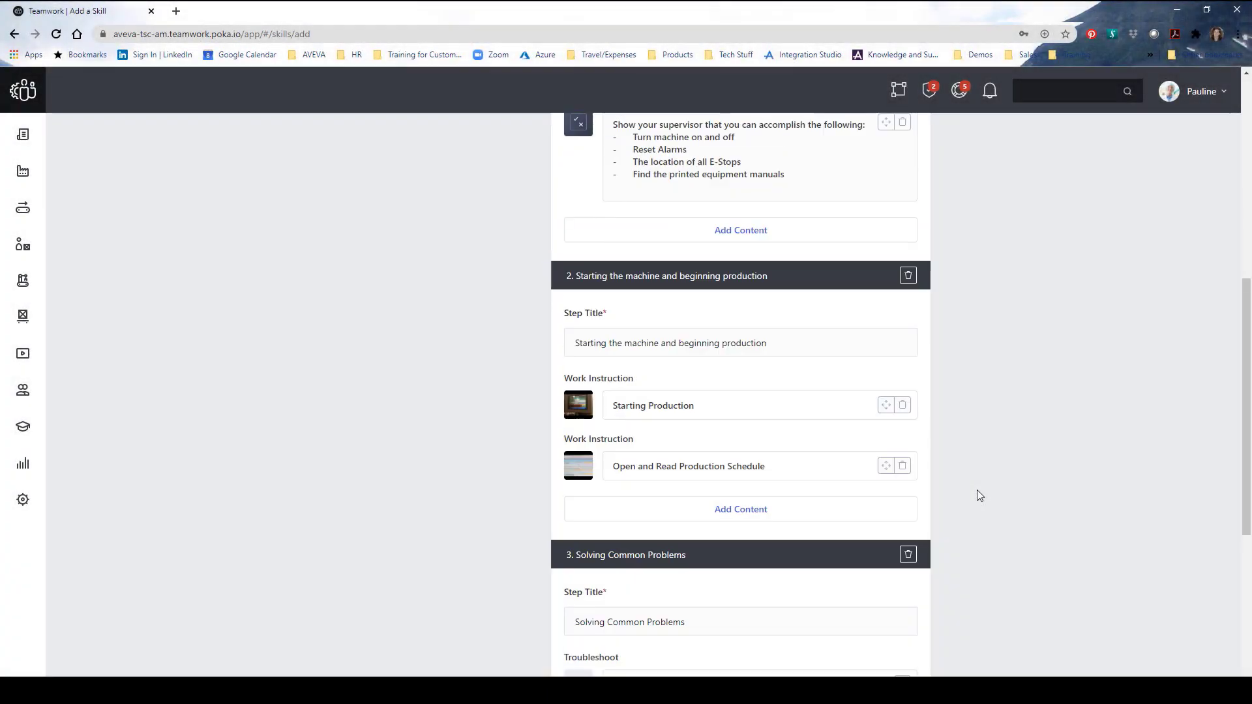
left_click(414, 194)
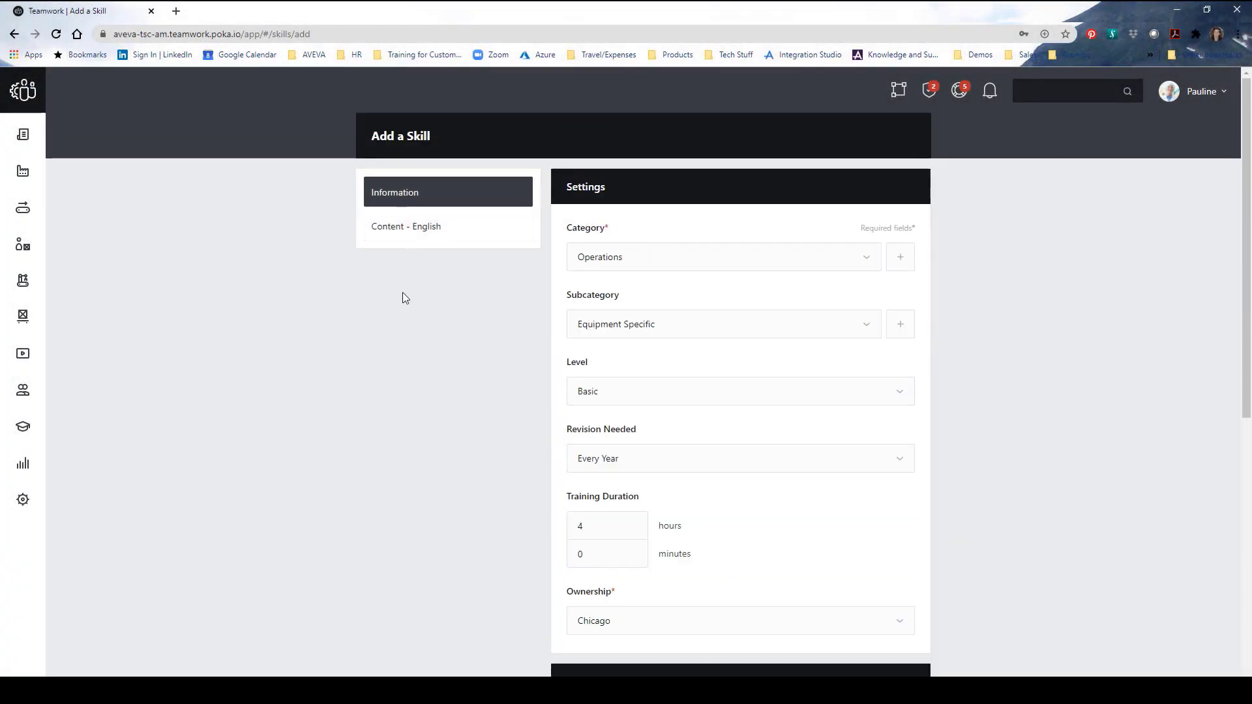
scroll(717, 521, "down", 8)
left_click(917, 641)
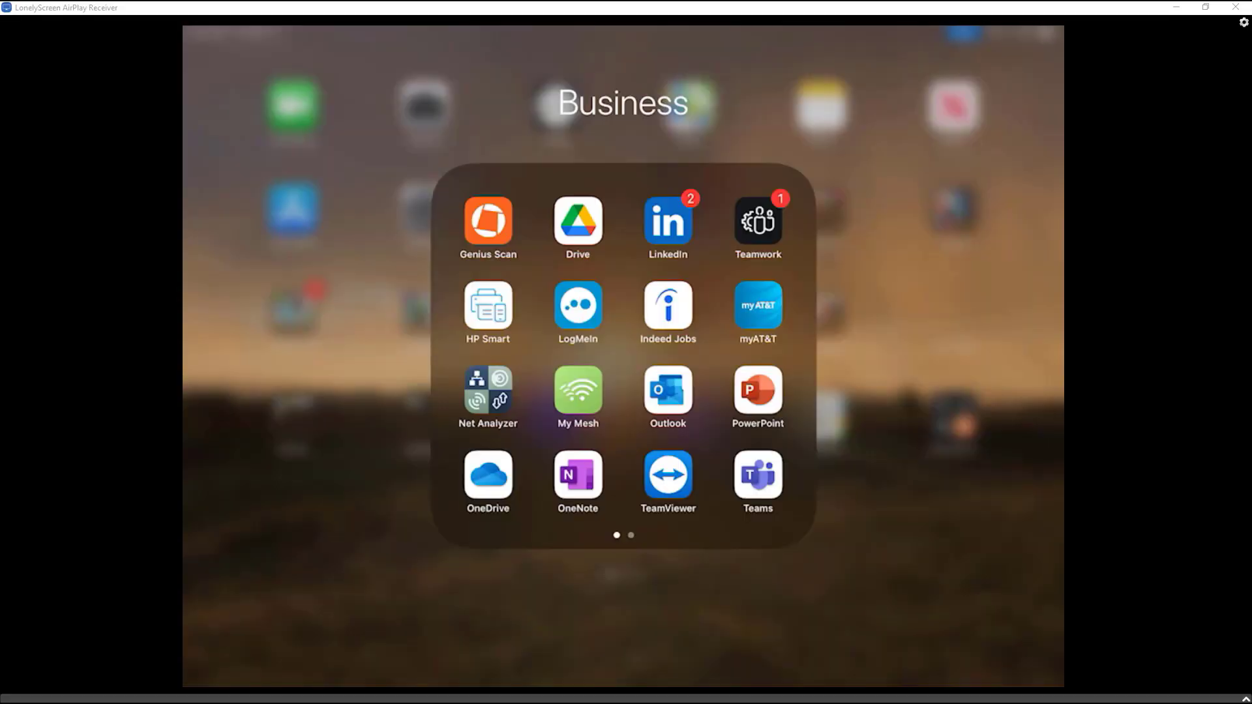
- Switch to the Teamwork app on the tablet and sign in to the operator's account with the PIN
left_click(758, 221)
left_click(623, 320)
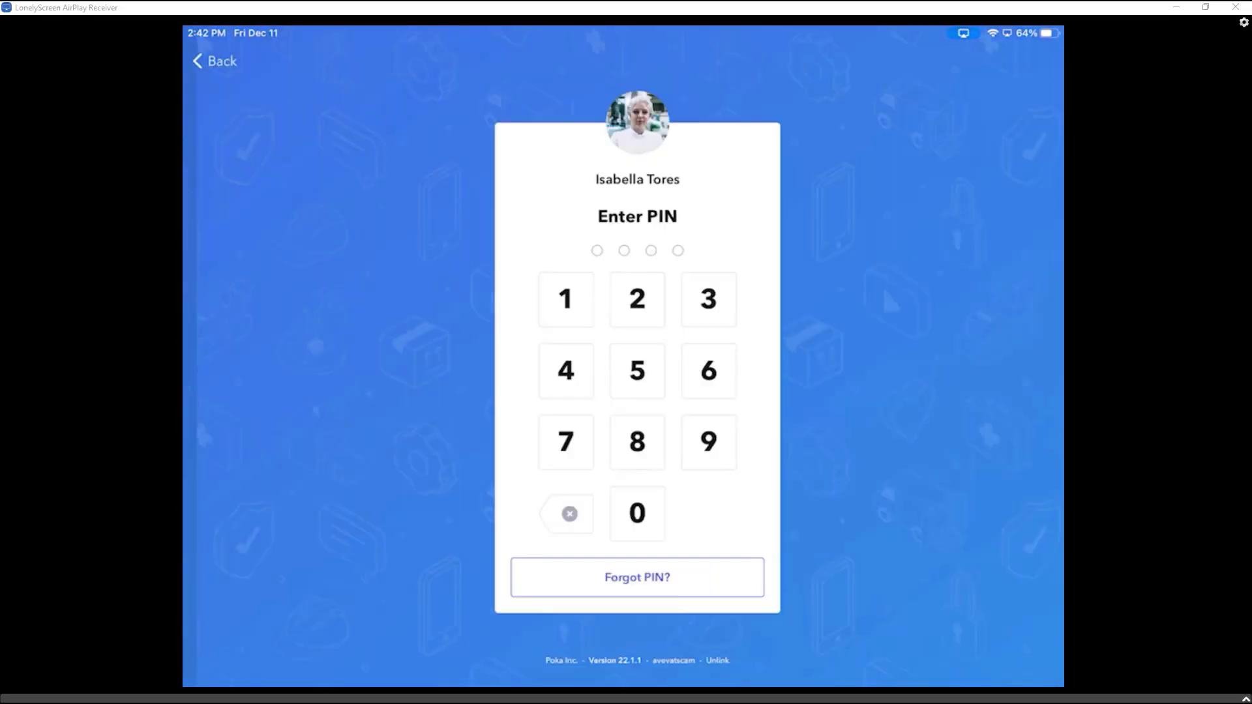
left_click(551, 300)
left_click(552, 300)
left_click(695, 443)
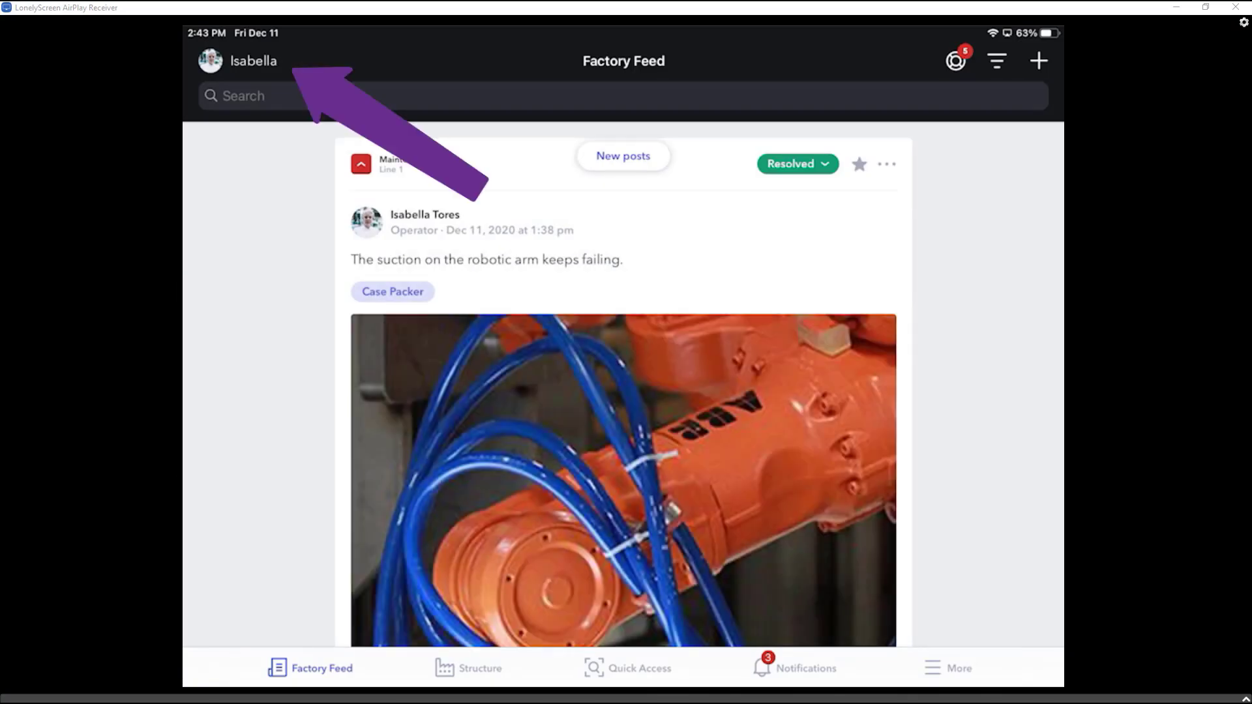
- Open the skills list in the operator's profile and locate the Case Packer Introduction skill
left_click(253, 61)
left_click(282, 553)
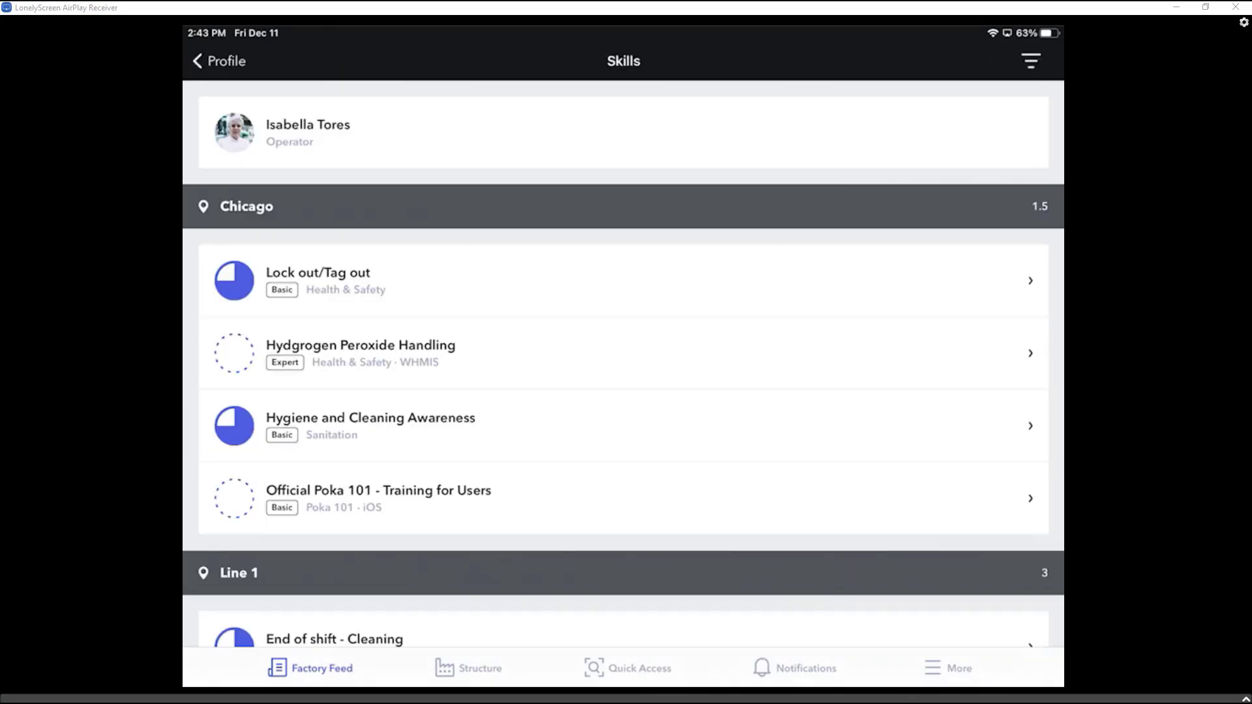
scroll(624, 363, "down", 8)
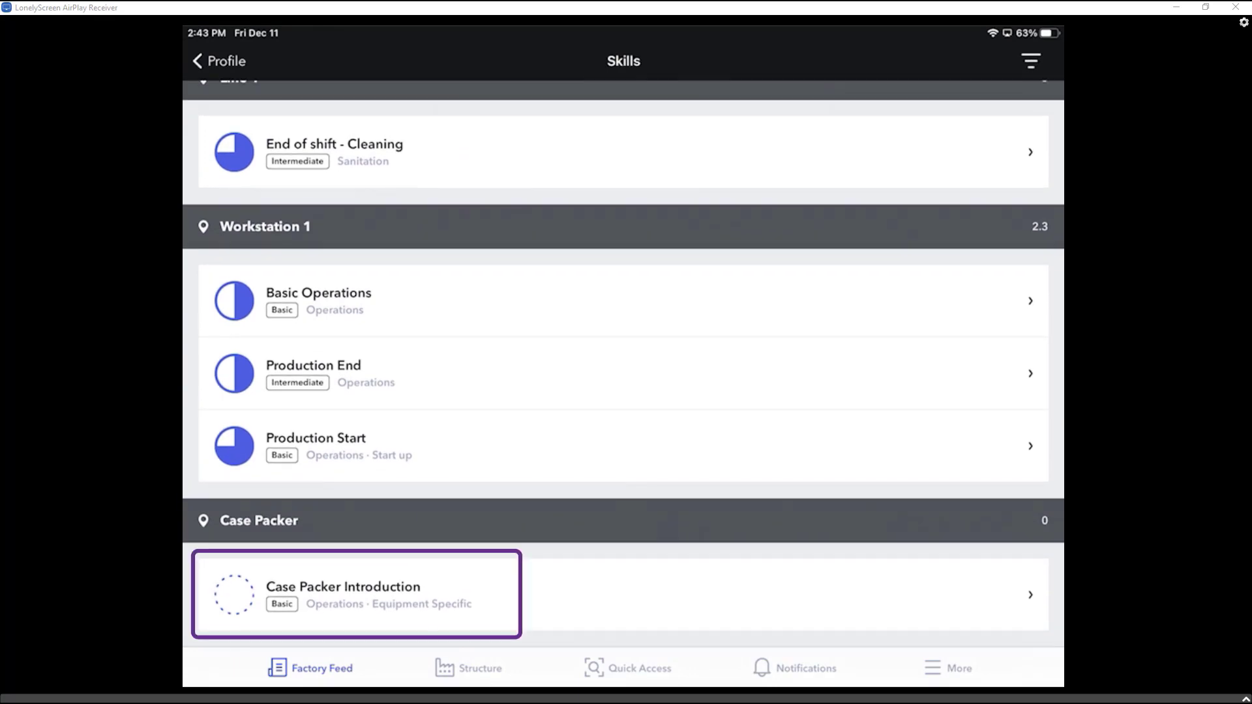
- Open the Case Packer Introduction skill, go through its training steps, and start the Case Packer Level 1 Exam
left_click(356, 595)
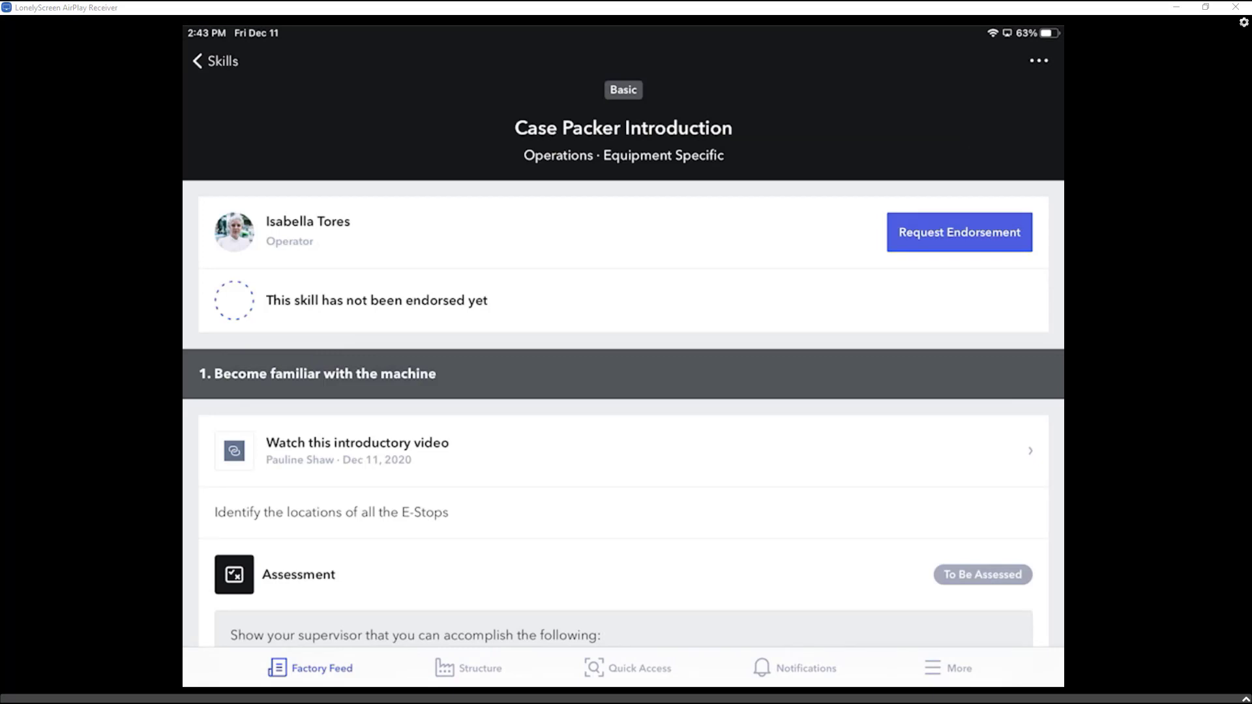
scroll(623, 363, "down", 5)
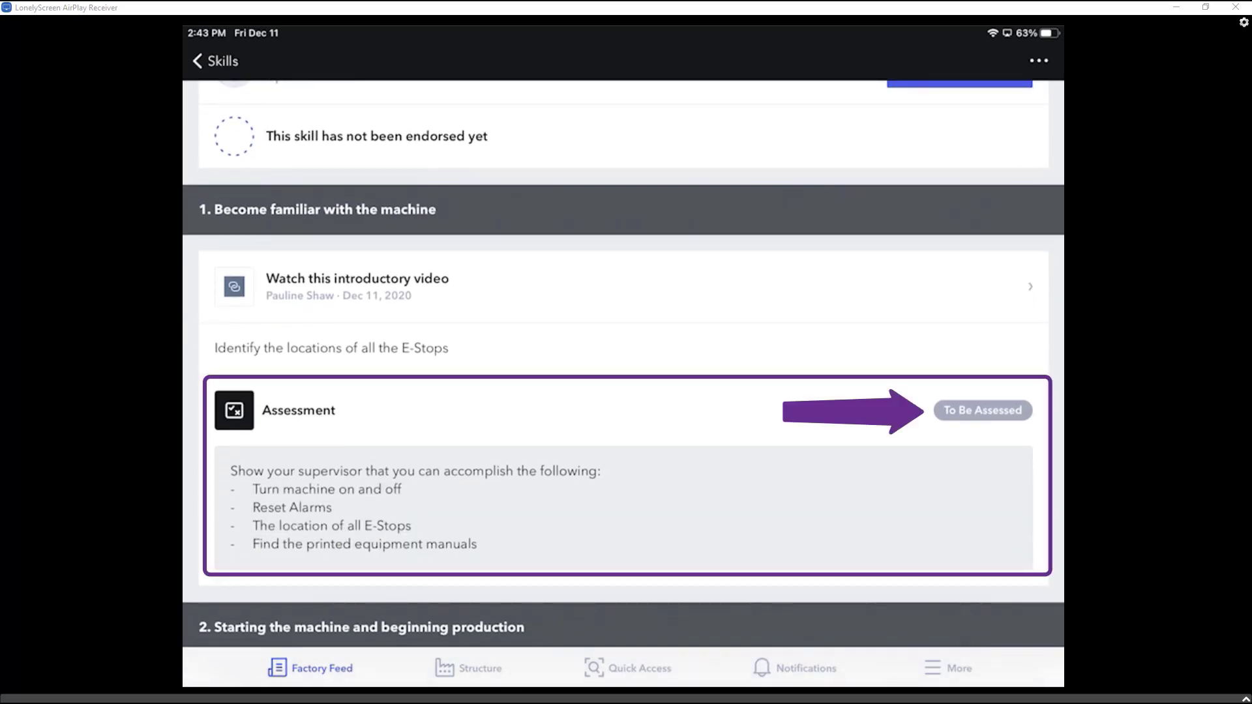
scroll(623, 362, "down", 10)
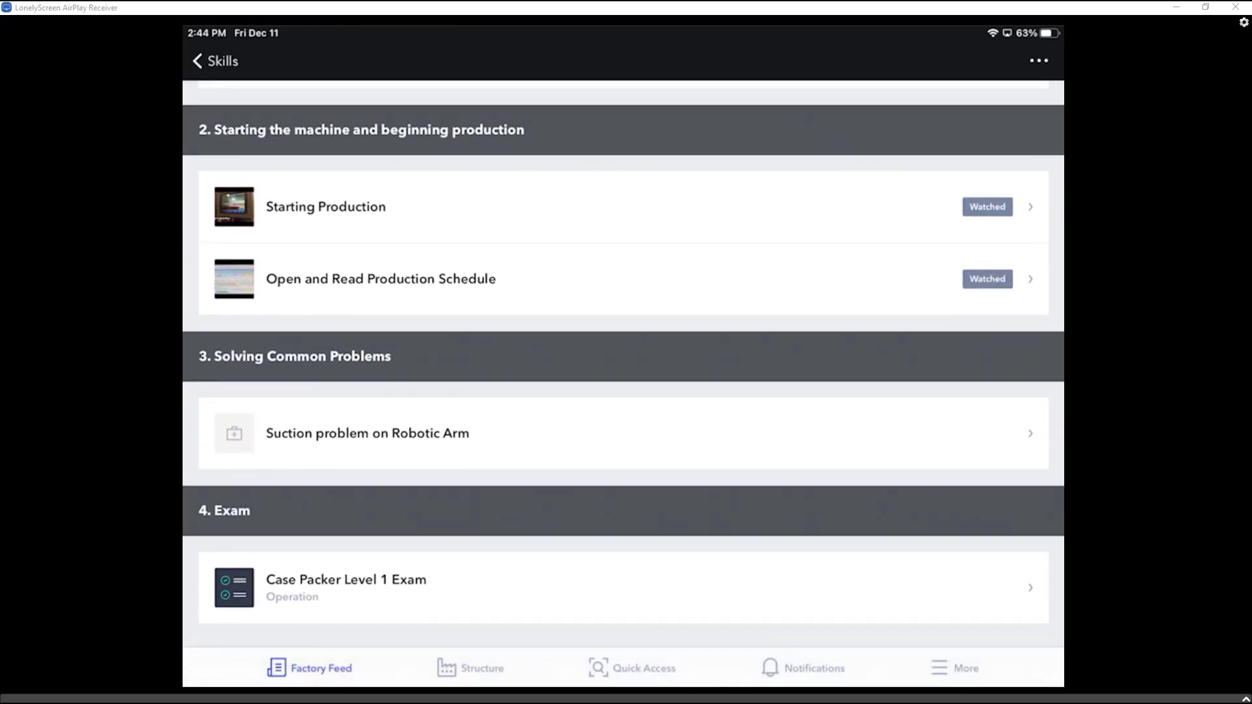
left_click(623, 595)
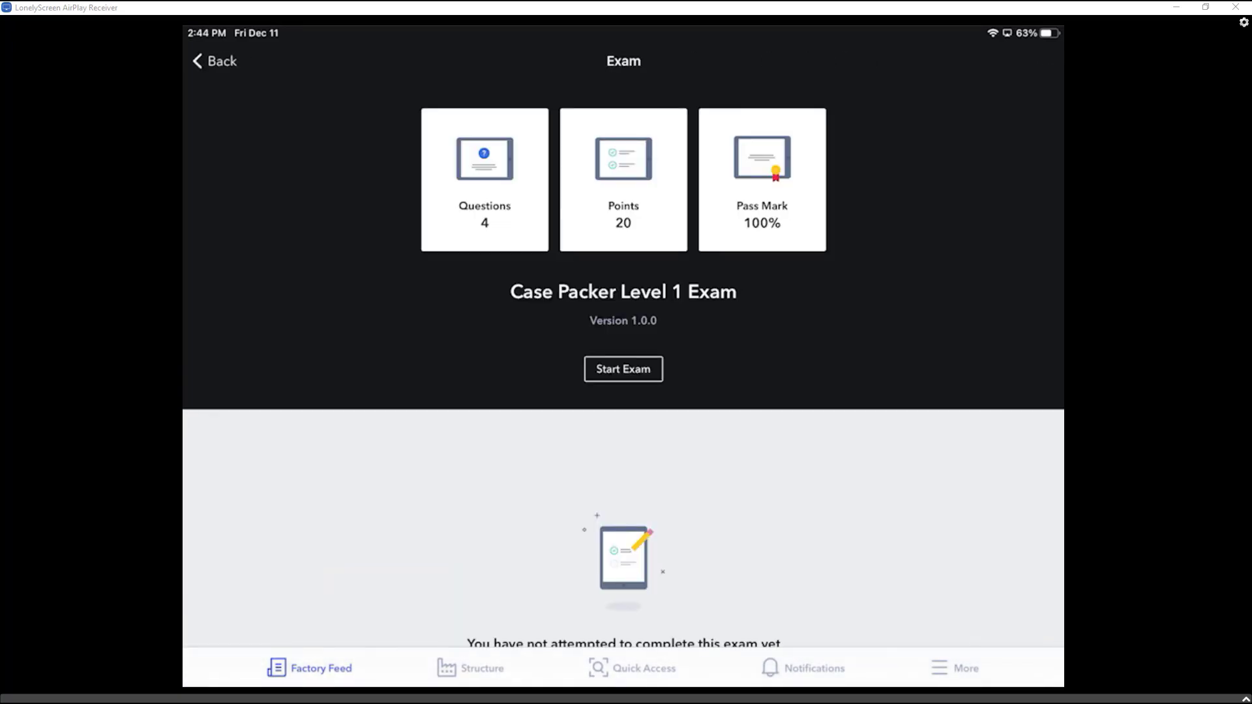
left_click(624, 369)
left_click(677, 421)
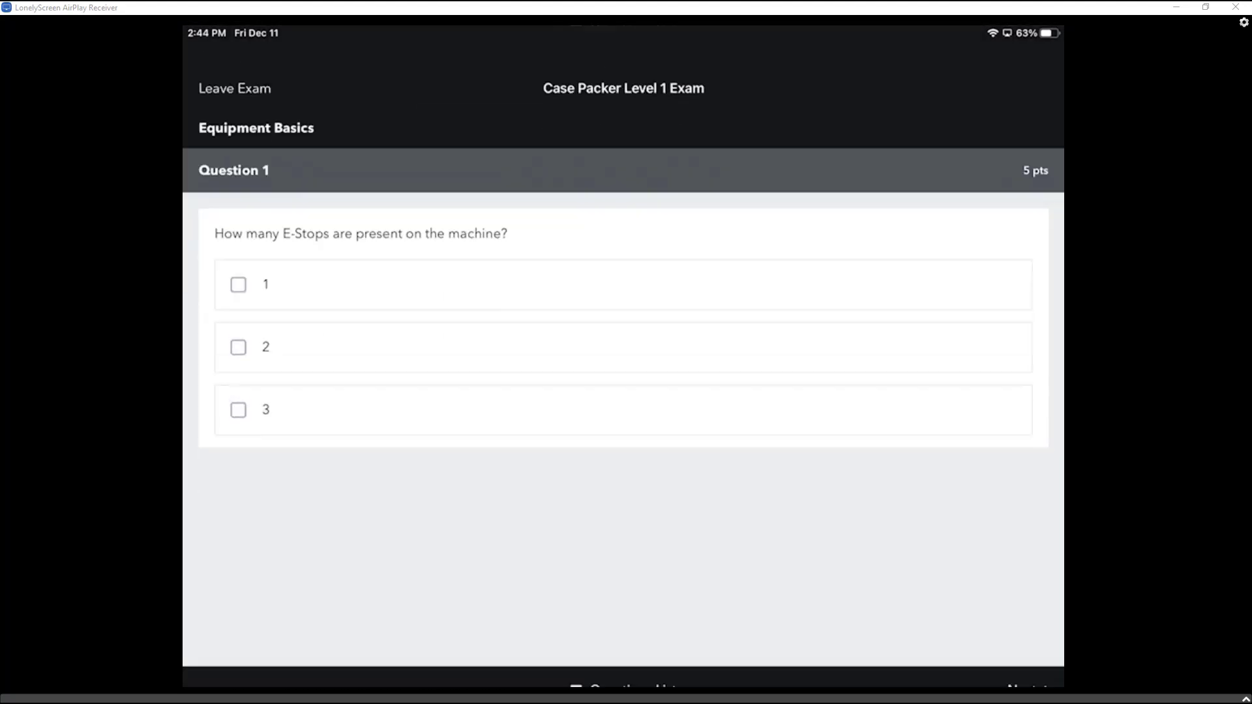
- Answer the Equipment Basics section with 3 for the number of E-Stops and False for the Panel A alarms statement
left_click(239, 383)
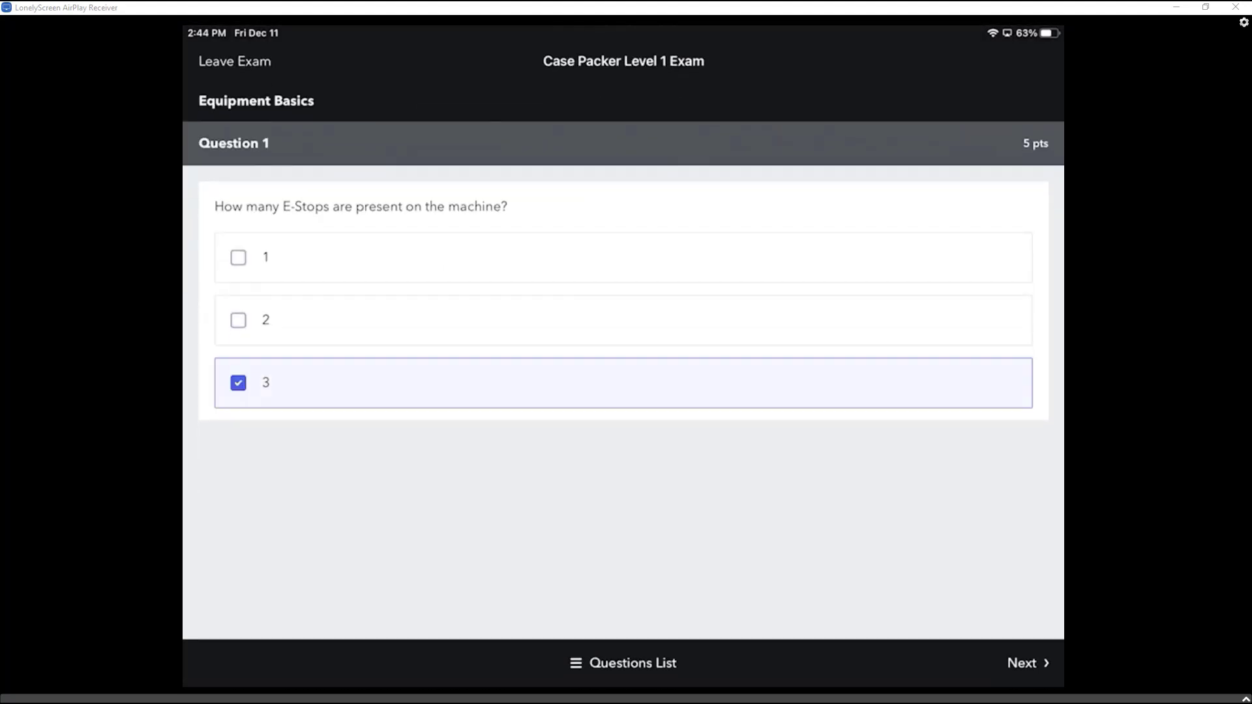
left_click(1028, 664)
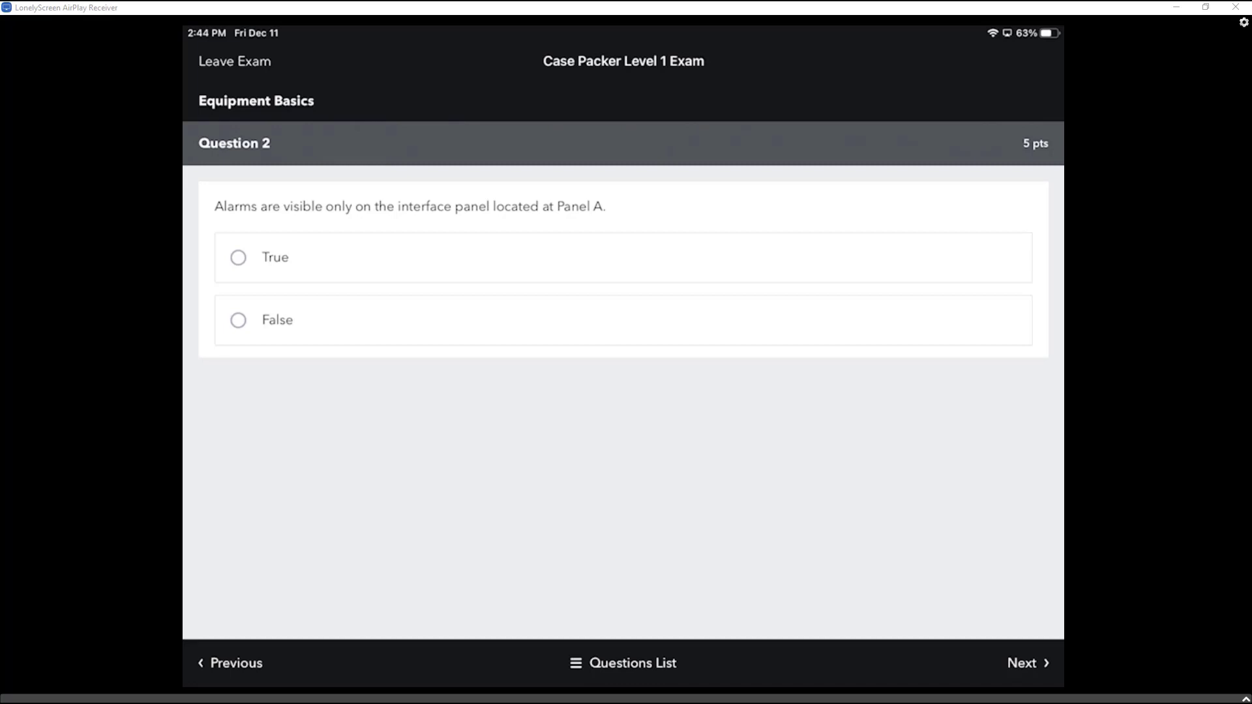
left_click(239, 321)
left_click(1029, 663)
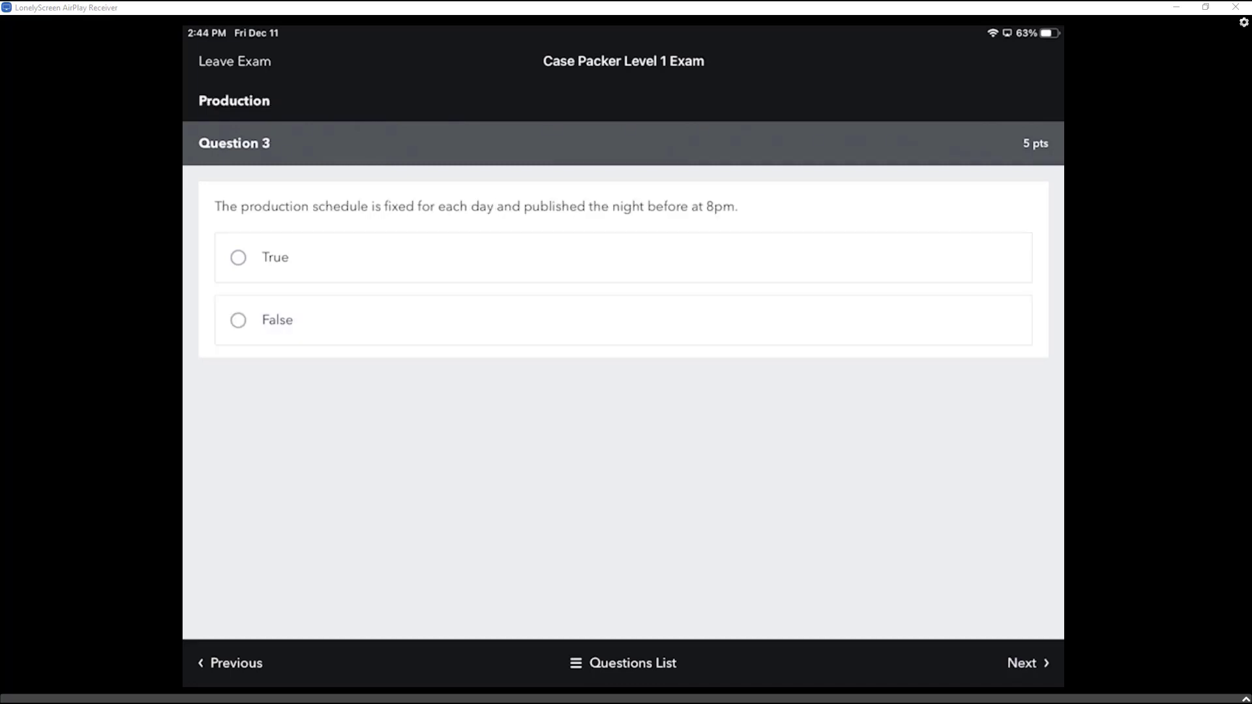
- Answer the Production section with True for question 3 and All of the above for question 4, and submit the exam
left_click(239, 258)
left_click(1028, 663)
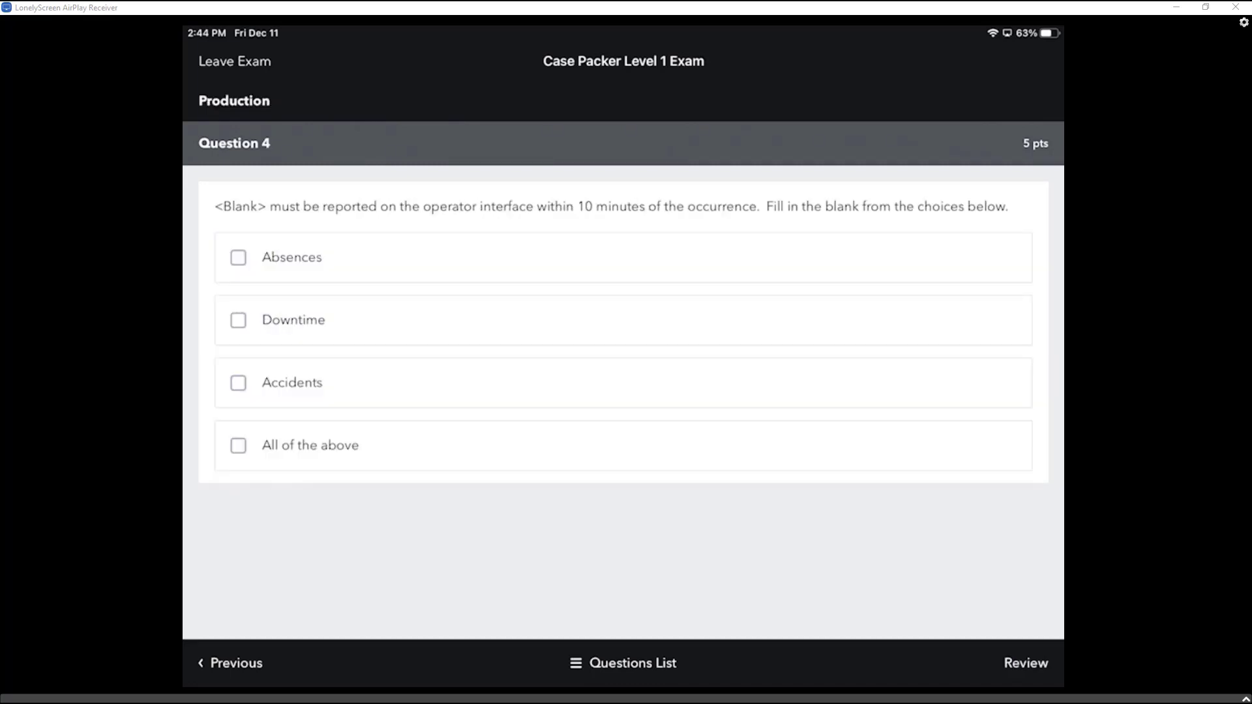
left_click(239, 446)
left_click(1026, 663)
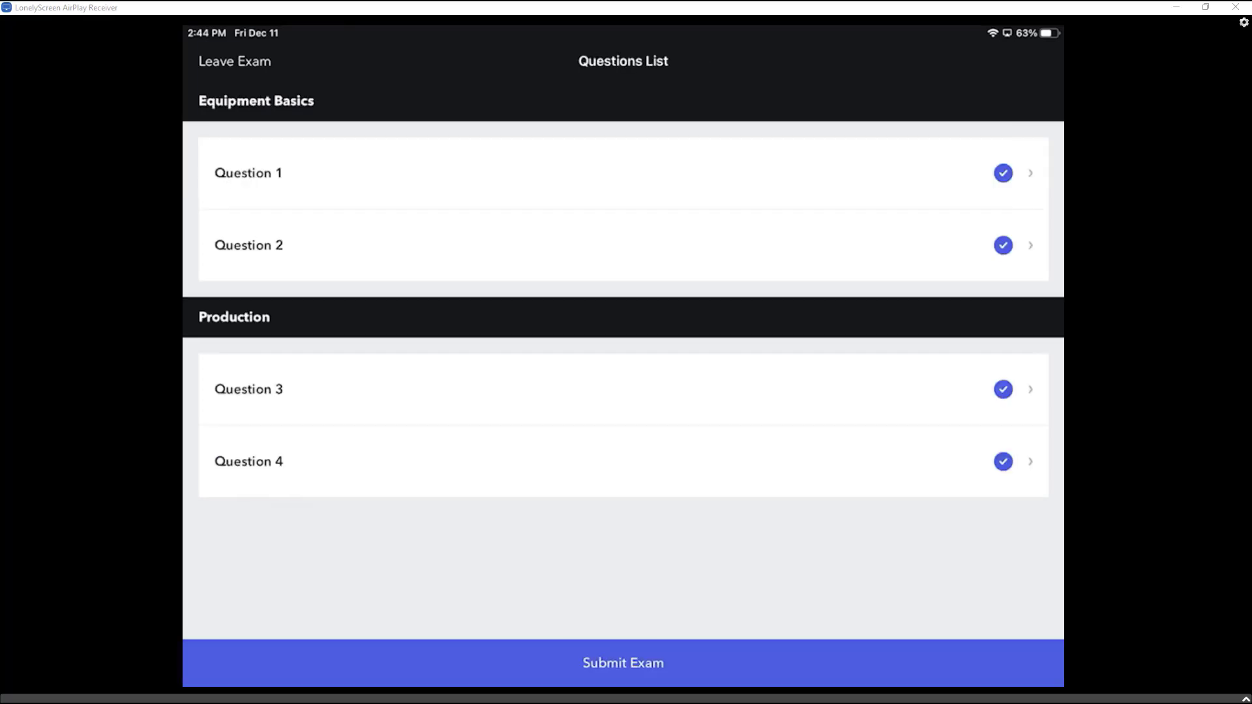
left_click(623, 662)
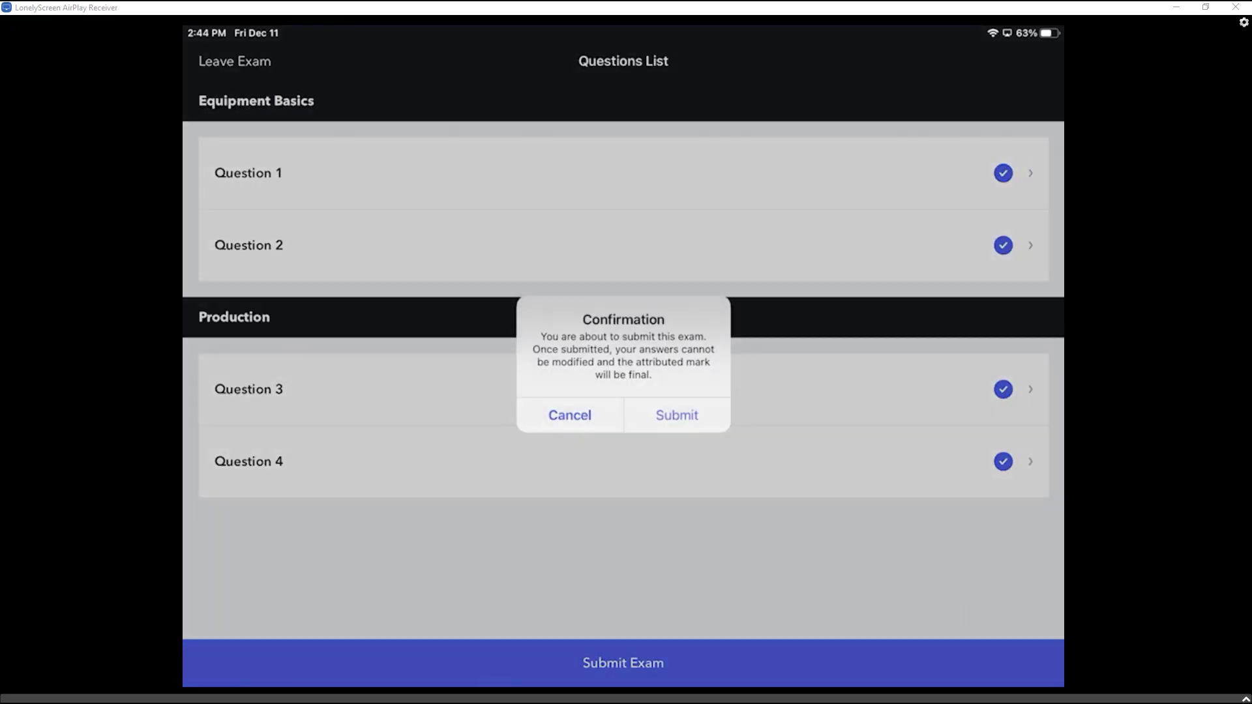
left_click(677, 415)
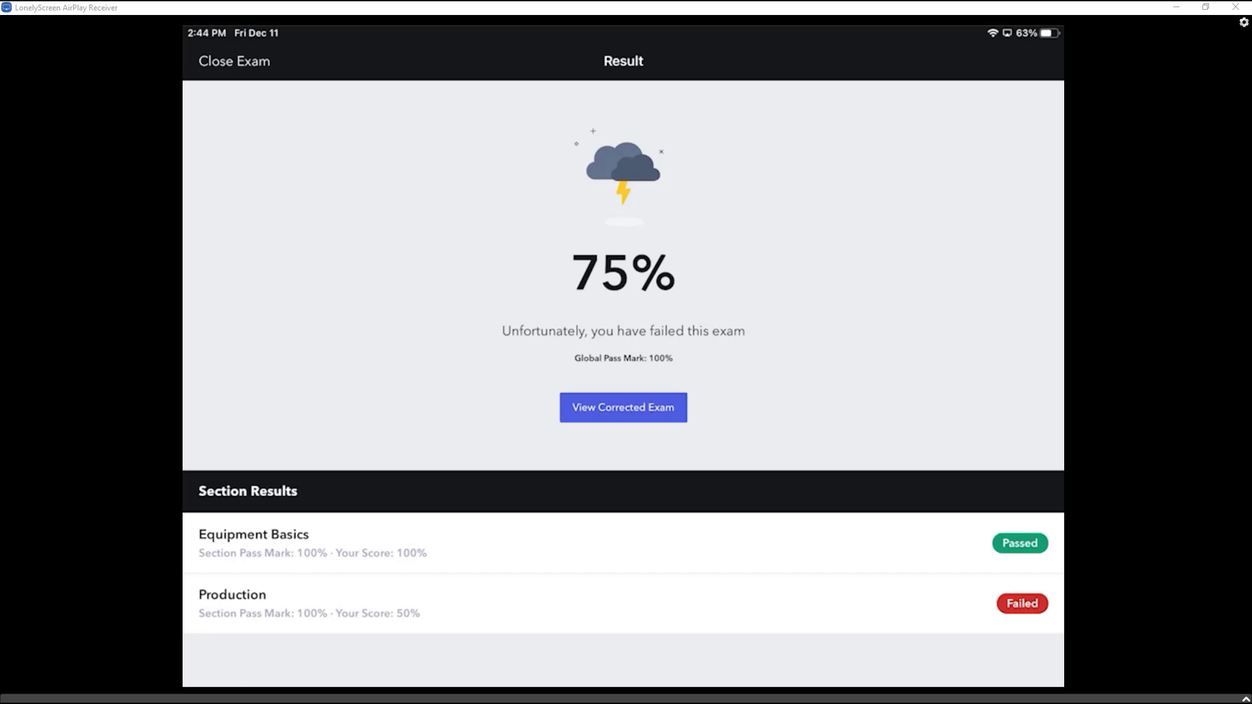
- Review the corrected exam, comparing the given answers with the correct ones in both sections
left_click(624, 407)
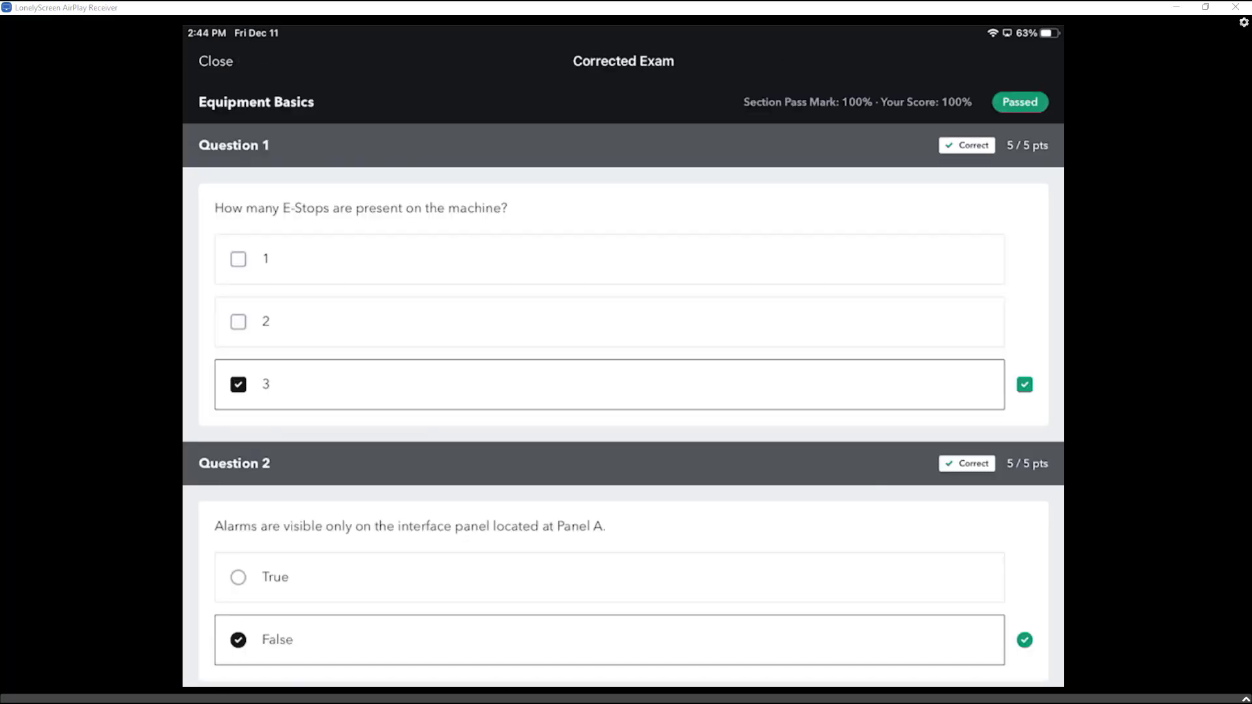
scroll(623, 404, "down", 8)
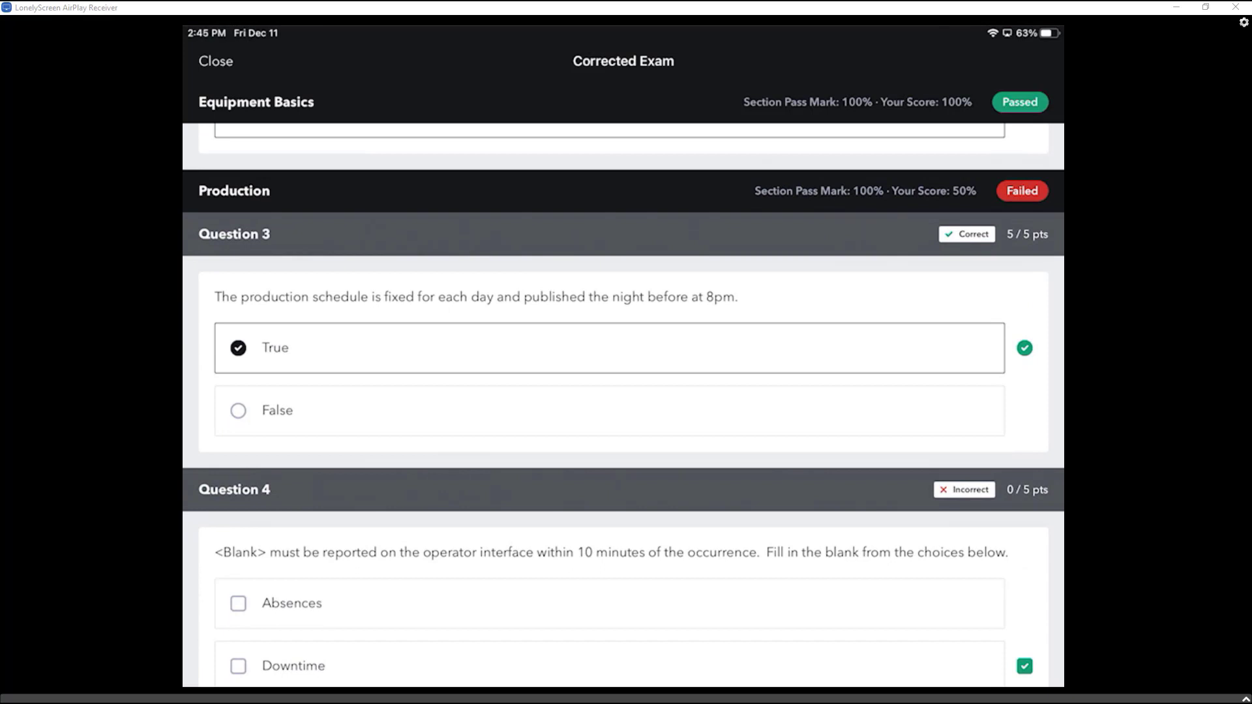
scroll(623, 404, "down", 3)
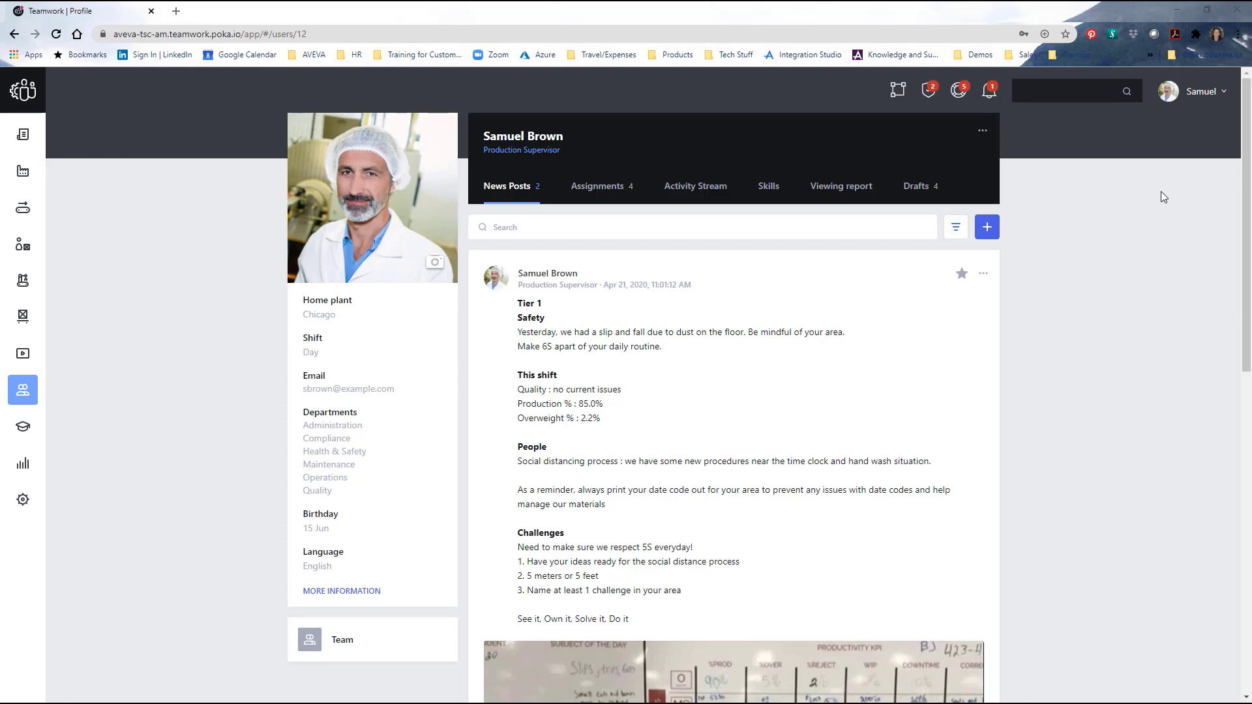
- Switch to the supervisor's Teamwork web session and mark the operator's Case Packer Introduction assessment as Mastered through the team skills matrix
left_click(1207, 90)
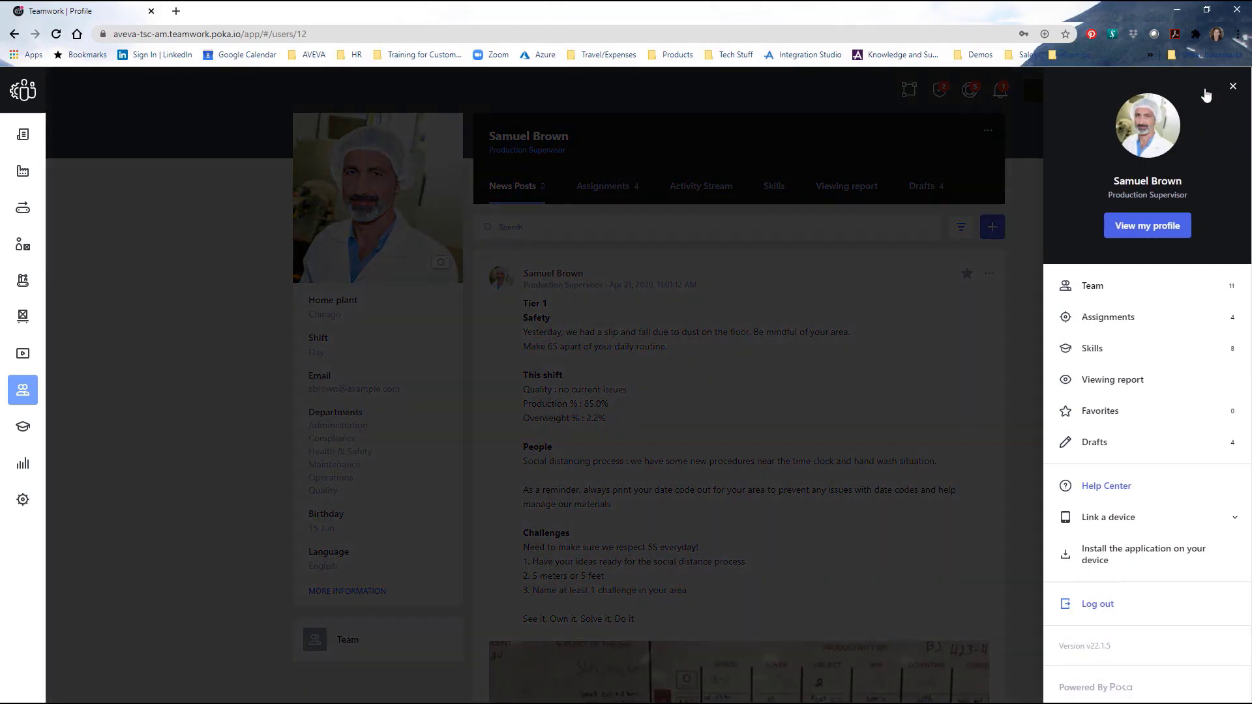
left_click(1079, 288)
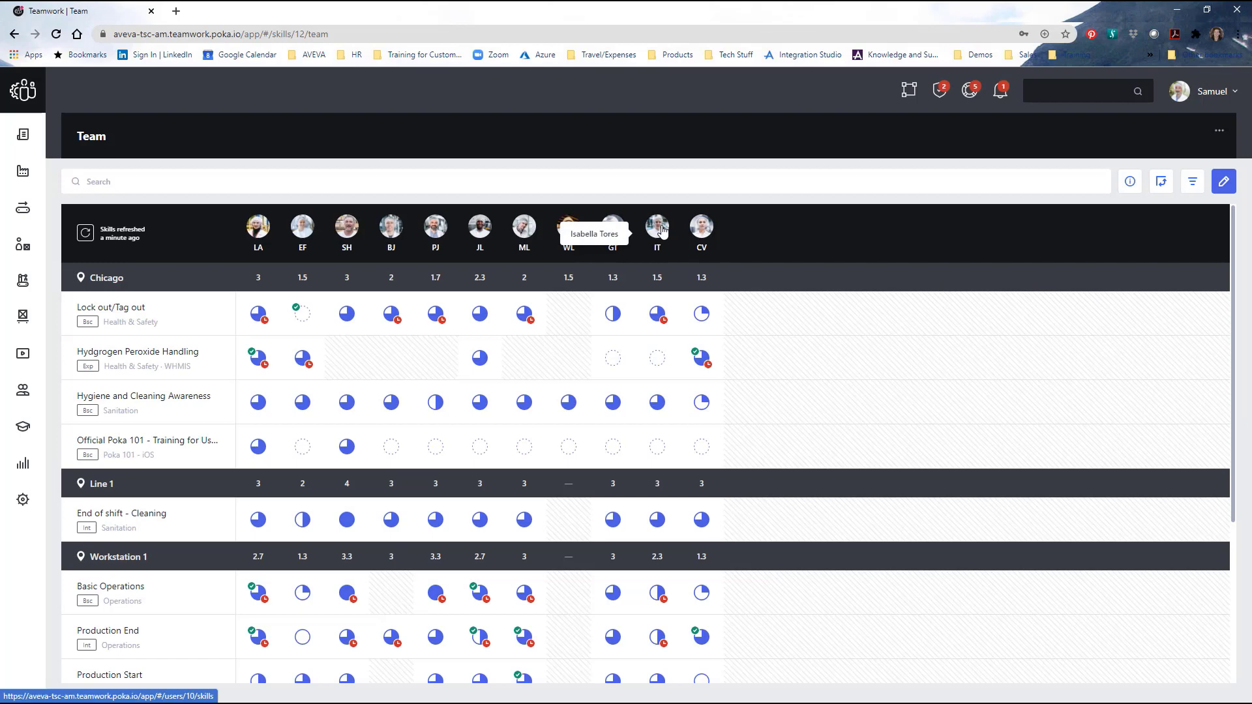
scroll(650, 443, "down", 3)
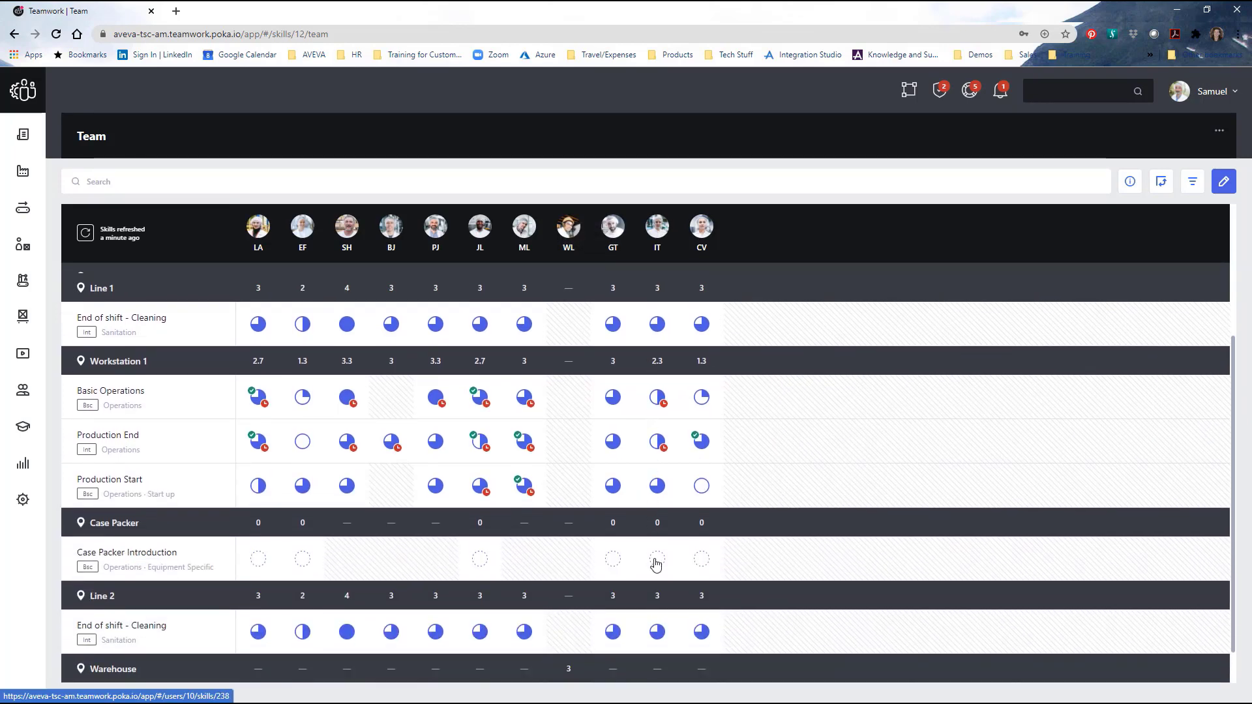
left_click(655, 559)
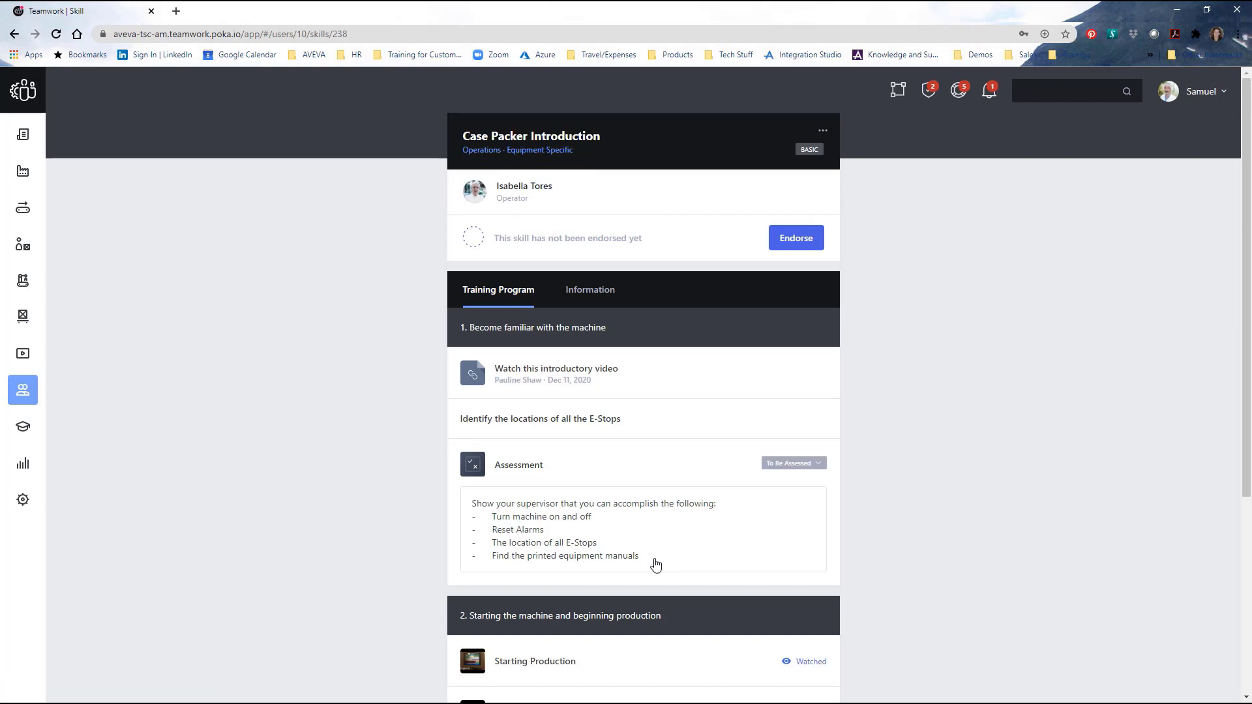
left_click(779, 463)
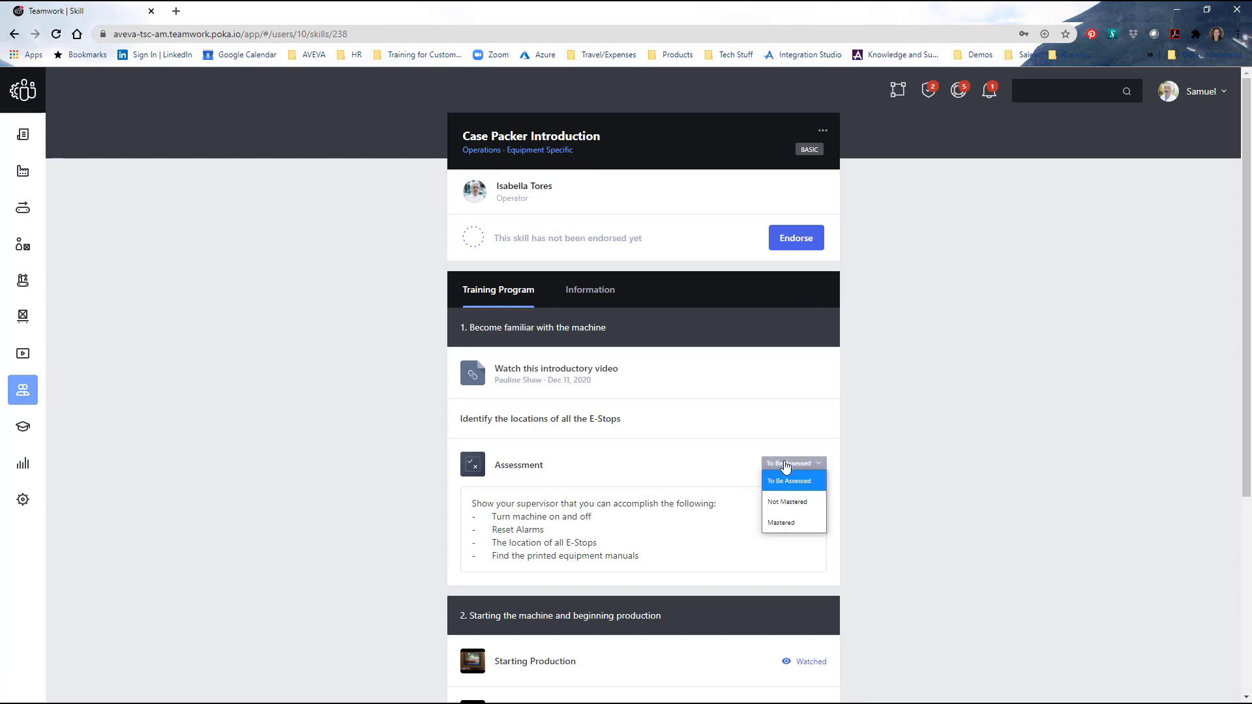
left_click(783, 524)
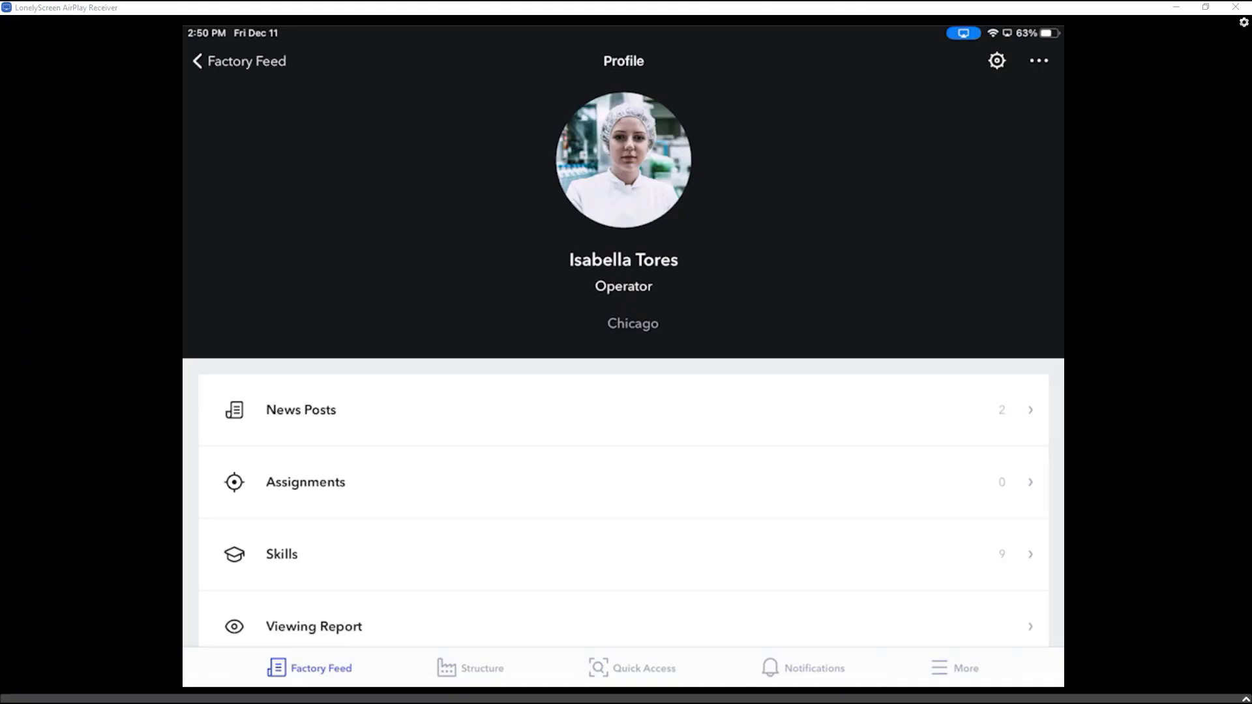
- Switch to the operator's tablet app, reopen the Case Packer Introduction skill, and check its training steps
left_click(623, 554)
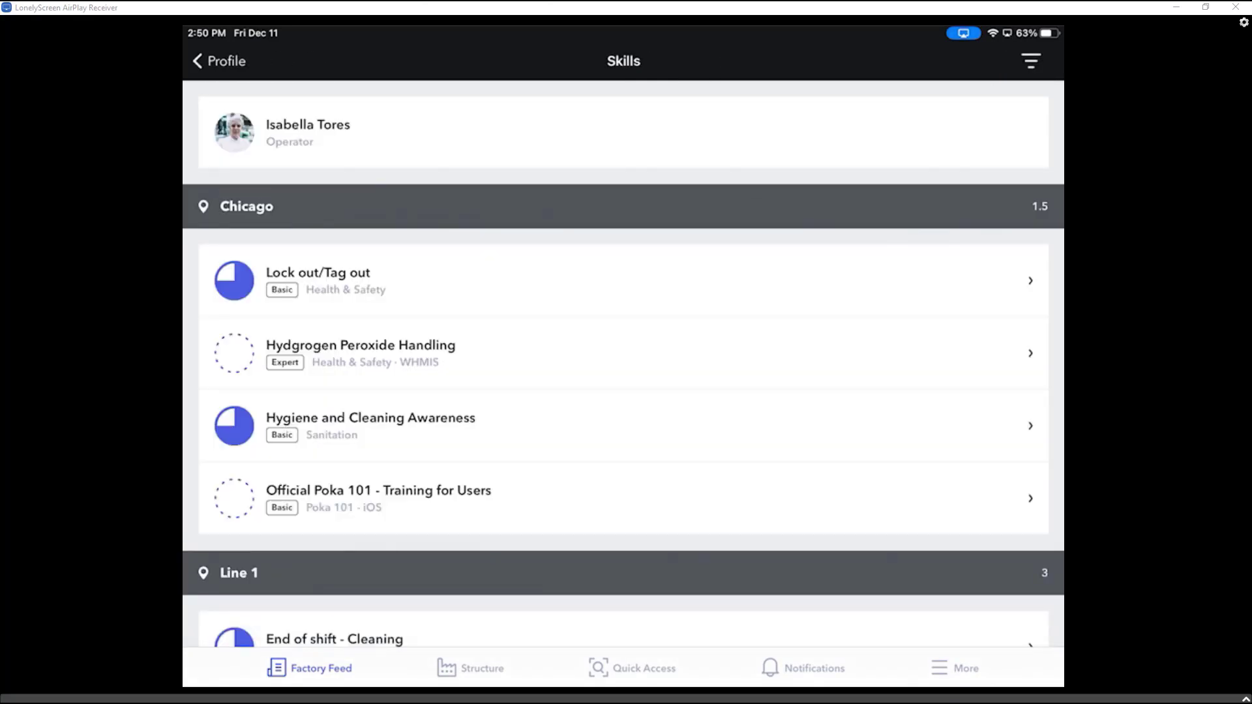
scroll(623, 391, "down", 7)
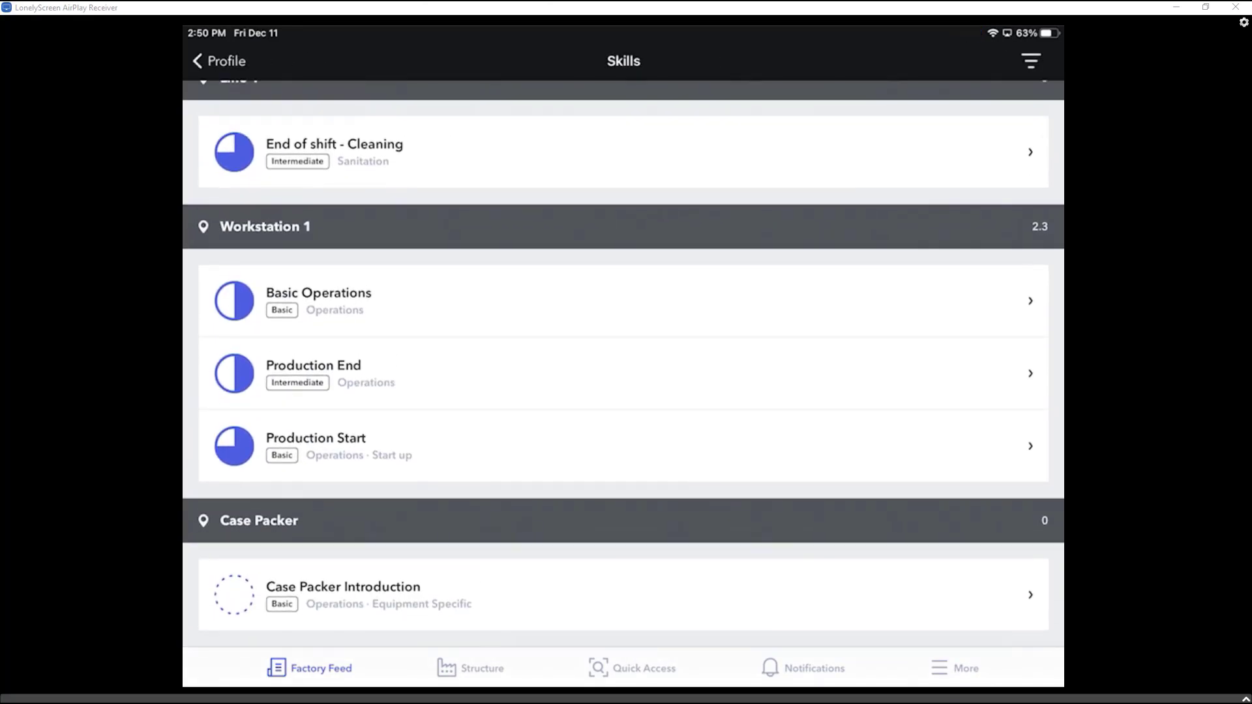
left_click(623, 593)
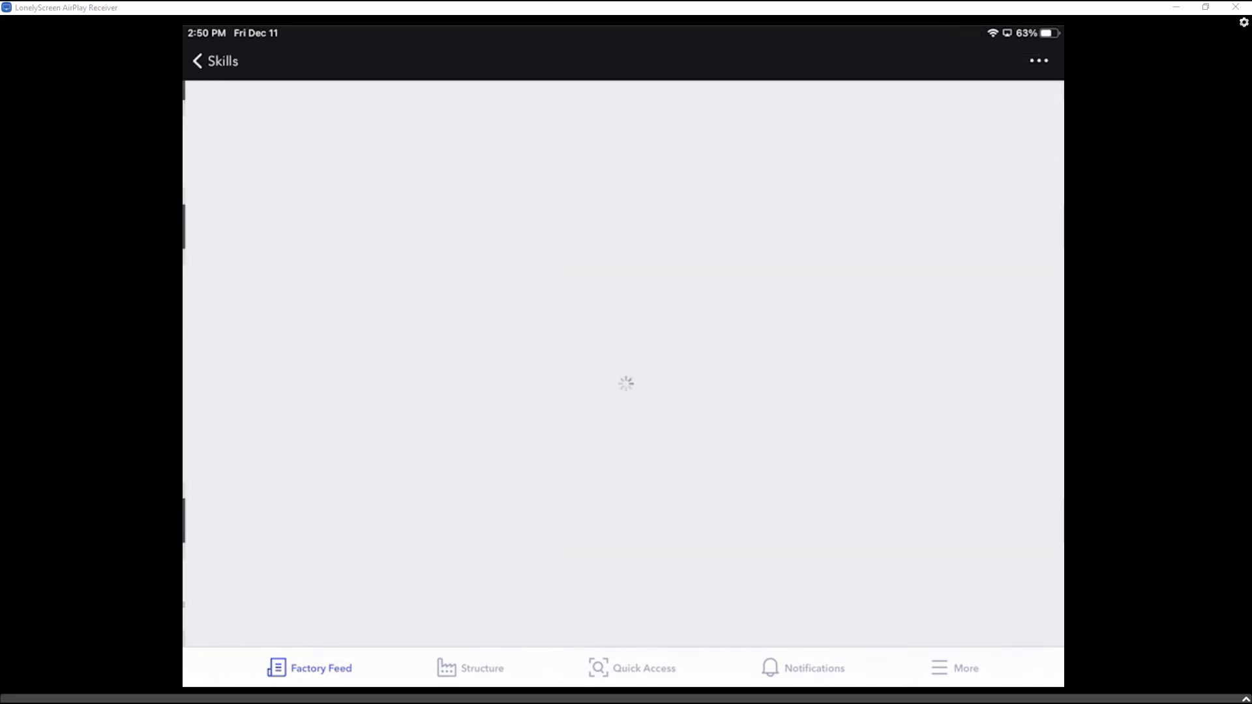
scroll(623, 365, "down", 8)
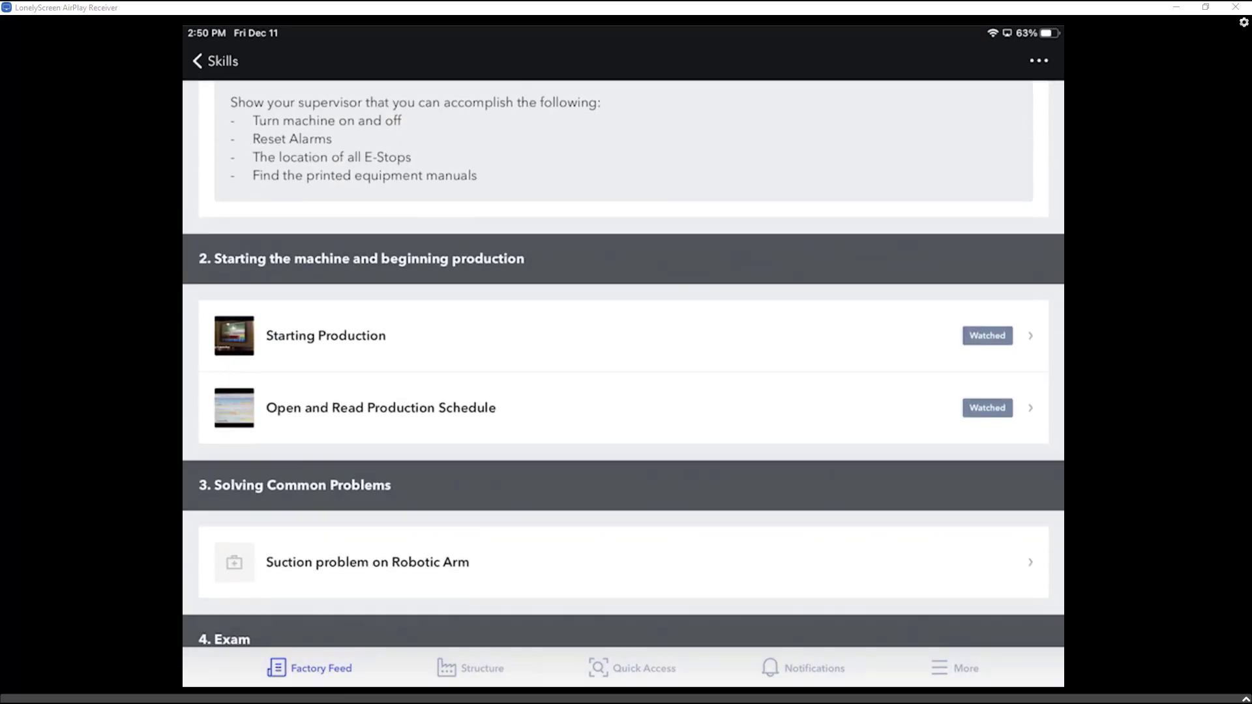
scroll(623, 365, "up", 10)
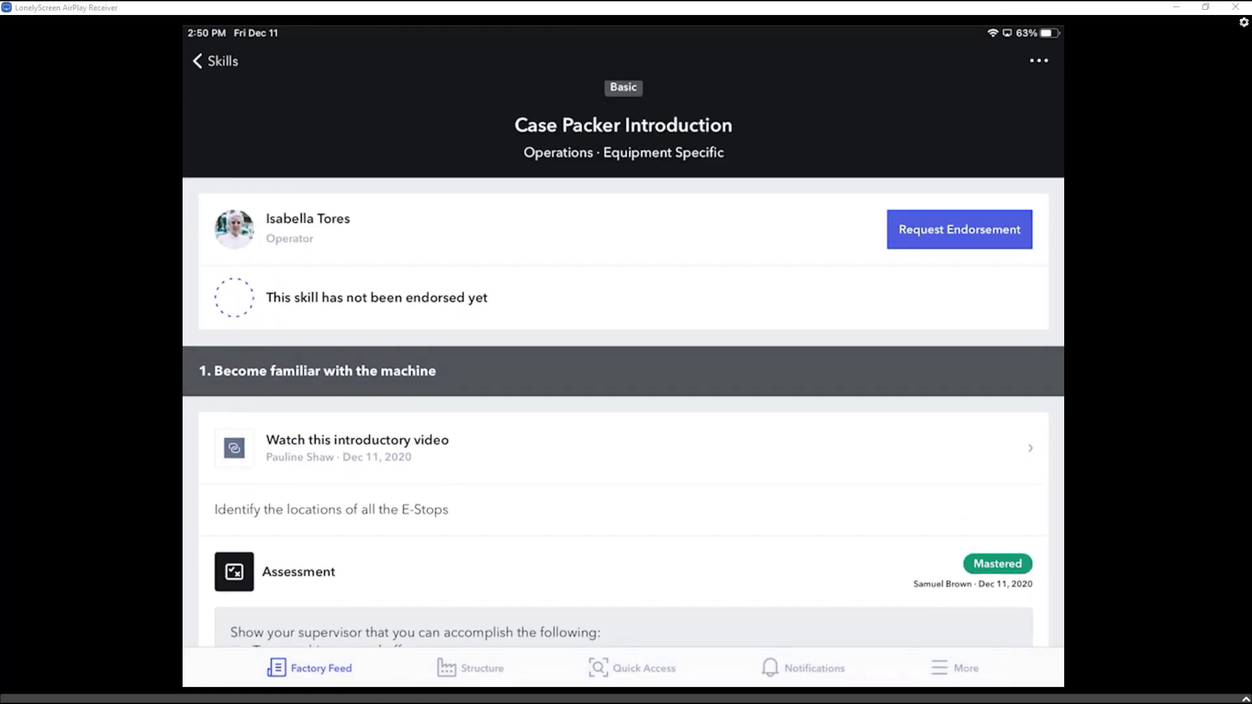
- Request endorsement for the skill, confirm its contents were understood, and send the request only to the production supervisor
left_click(960, 229)
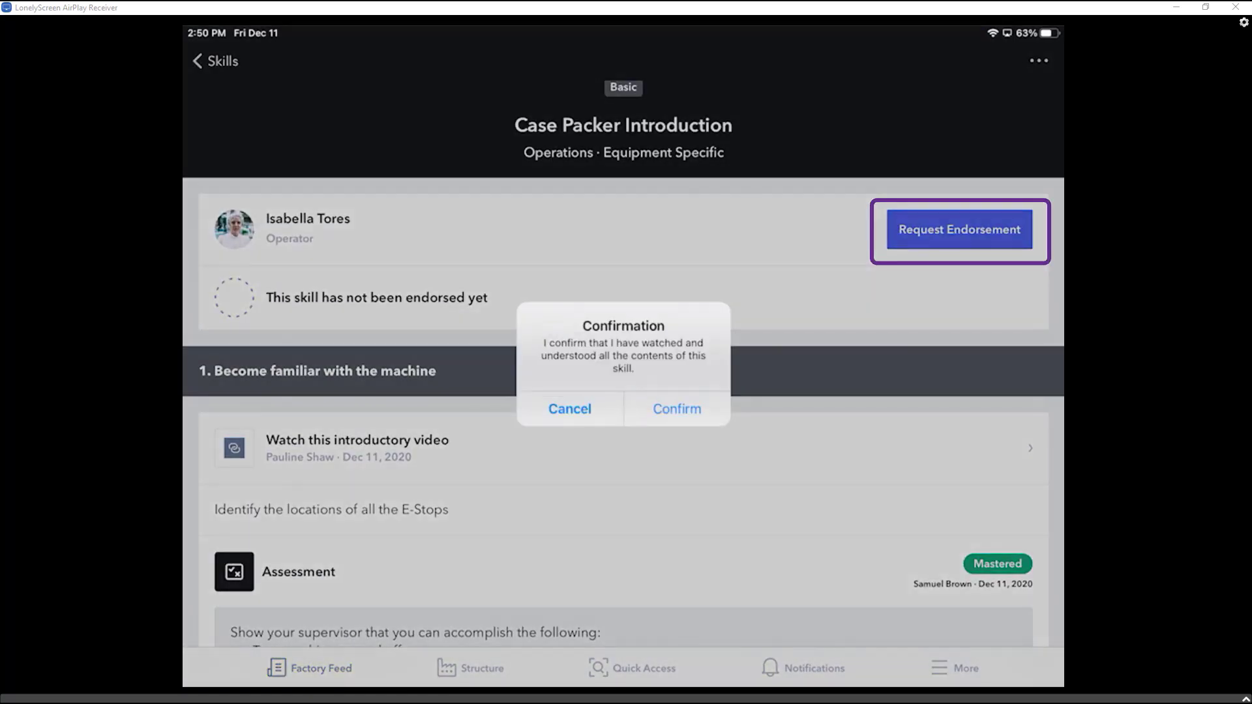
left_click(677, 409)
left_click(815, 367)
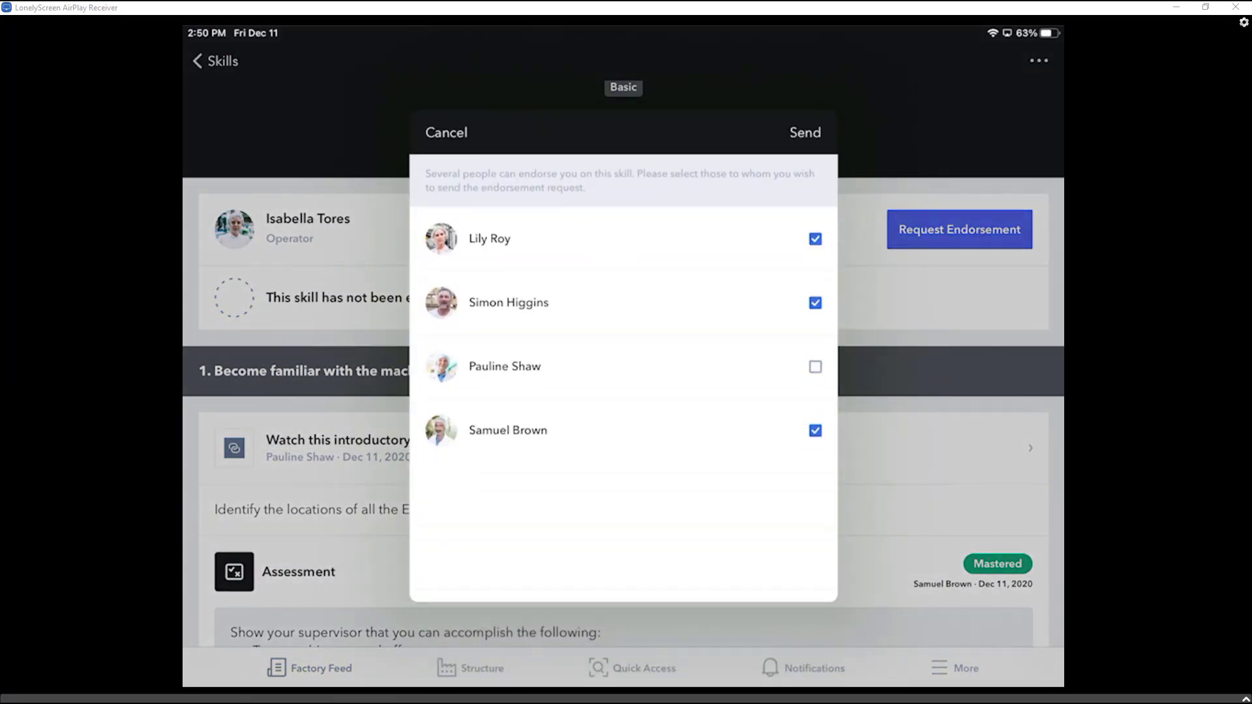
left_click(815, 303)
left_click(815, 239)
left_click(804, 132)
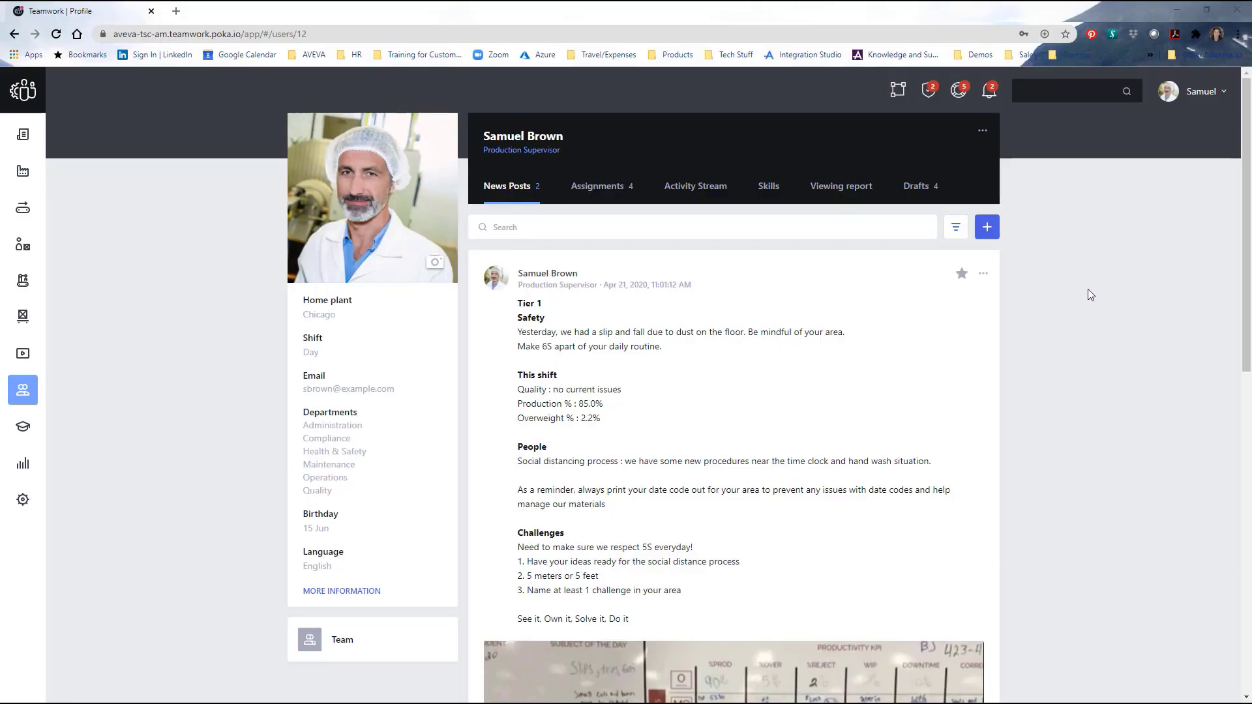
- Switch to the supervisor's web session, open the operator's endorsement request from the notifications, and review the training program
left_click(991, 95)
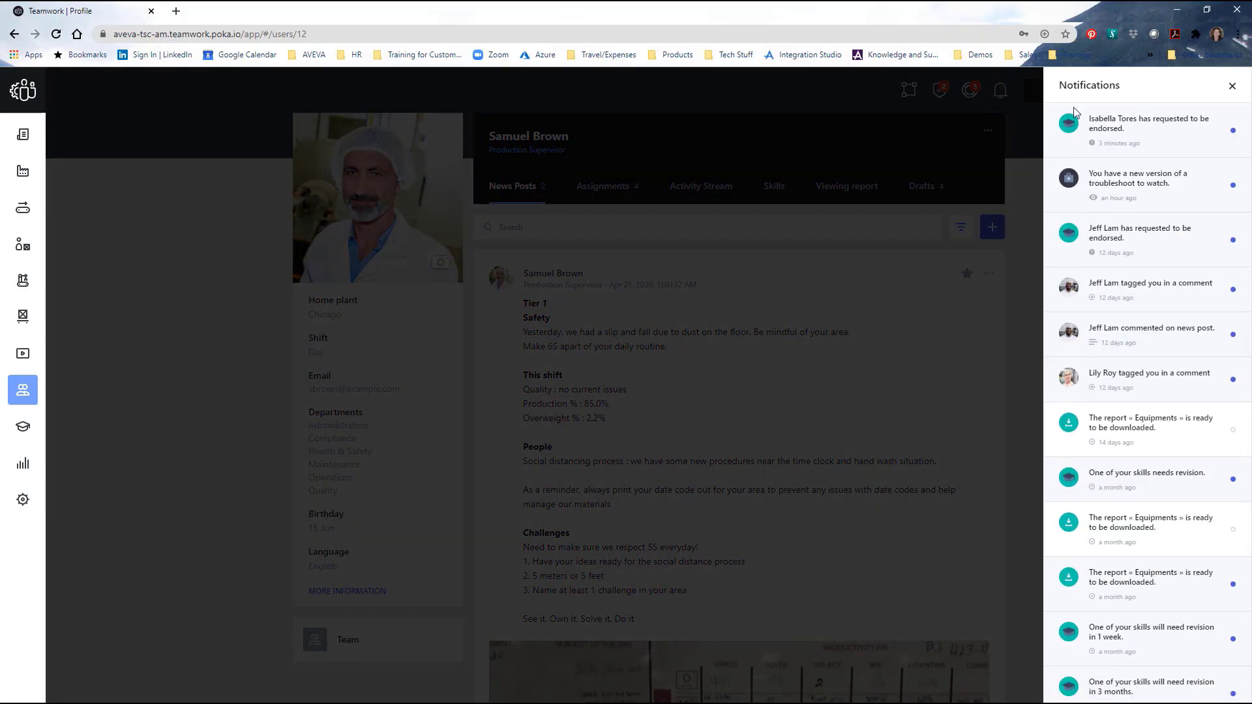
left_click(1137, 131)
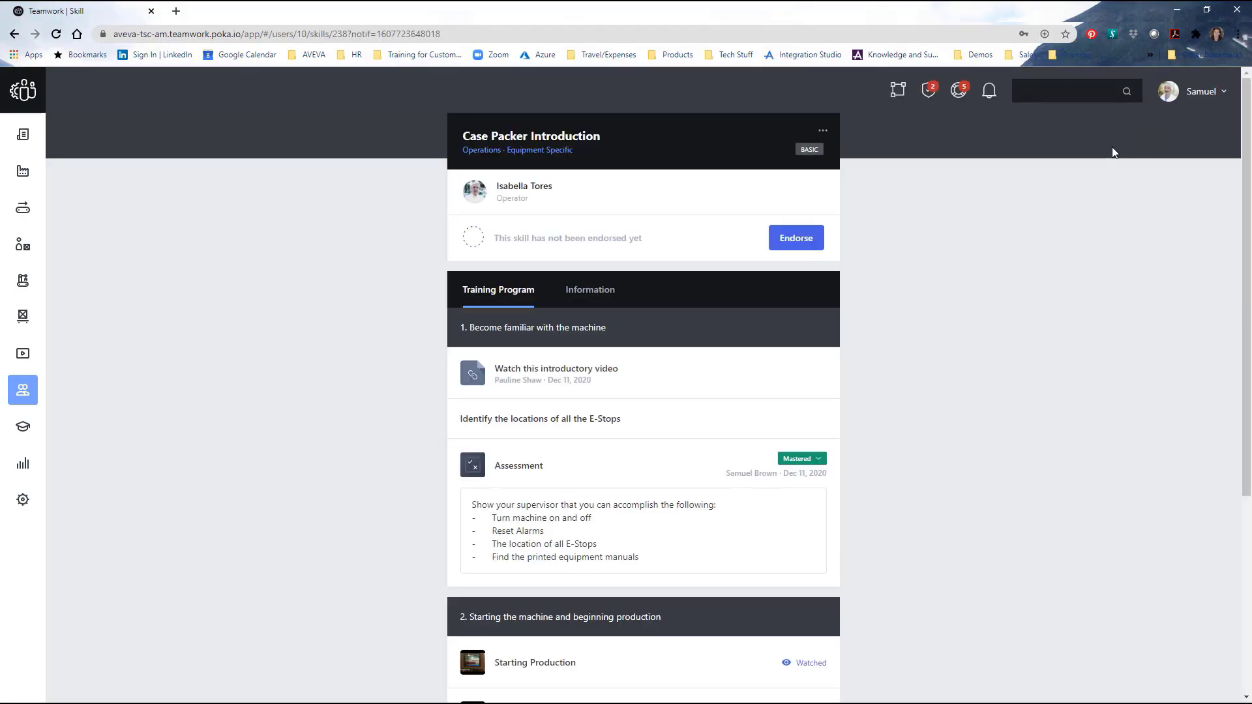
scroll(802, 474, "down", 5)
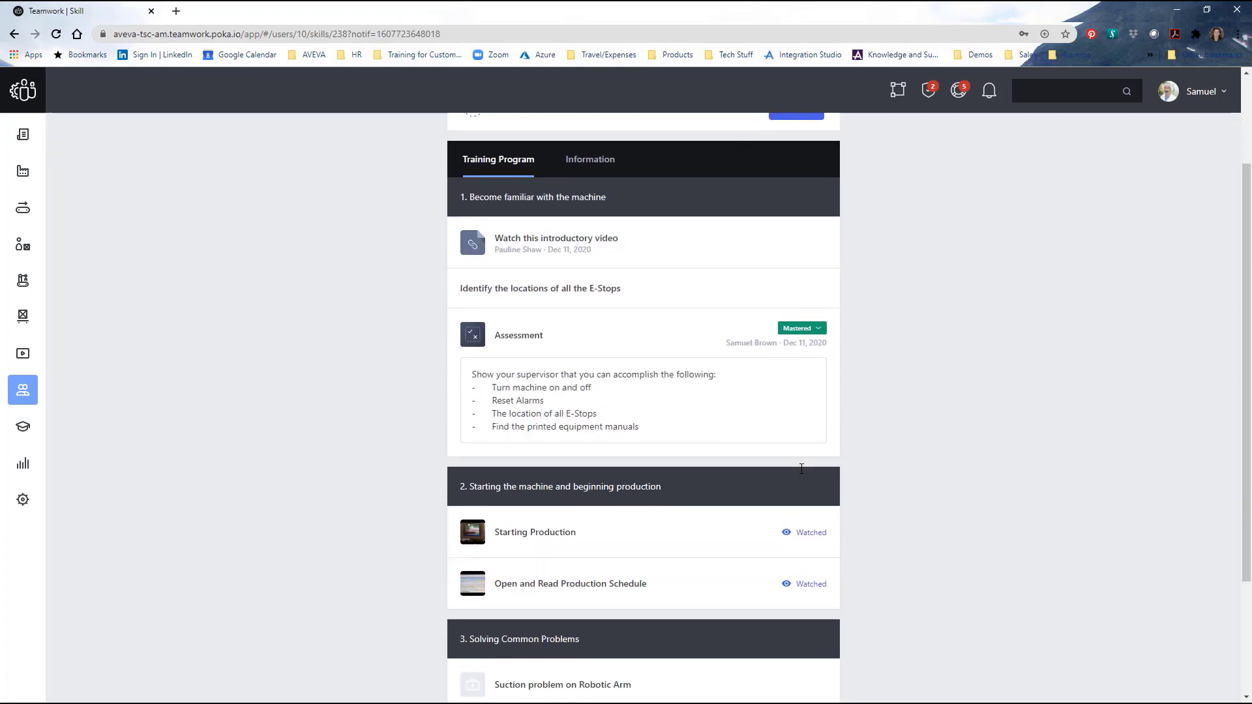
- Open the operator's exam history and review the answers of Attempt 1 in both sections
left_click(815, 625)
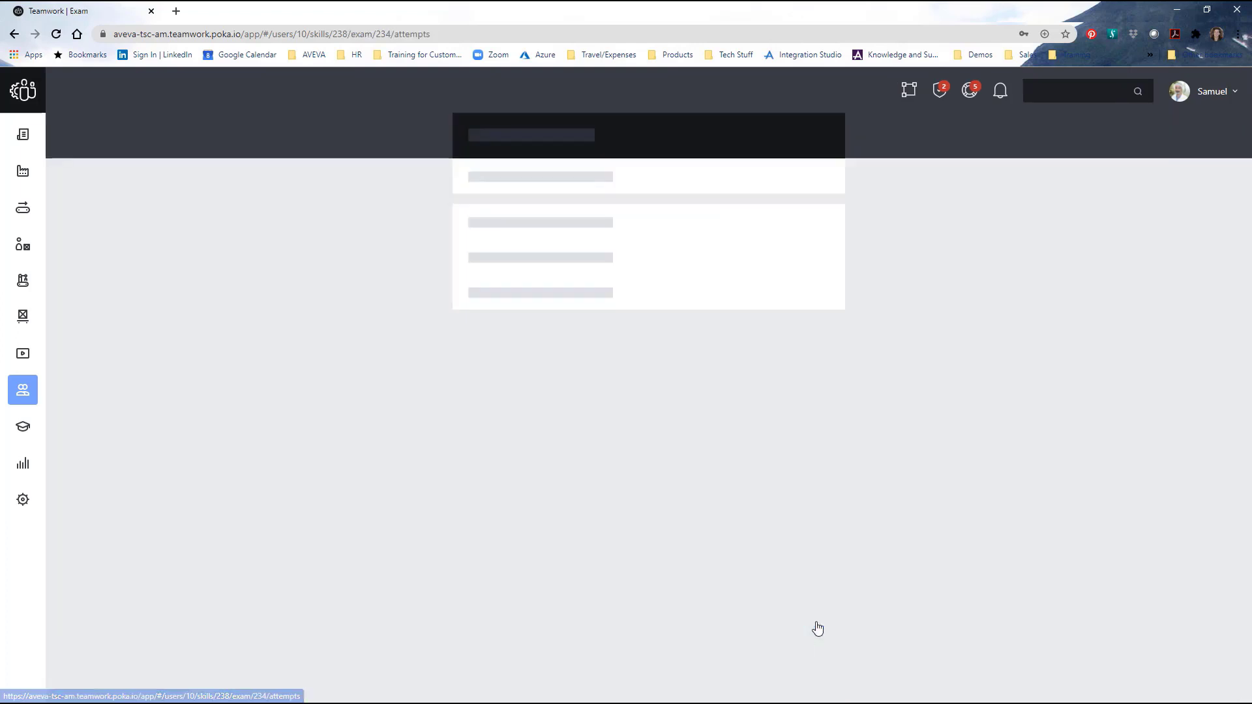
left_click(722, 313)
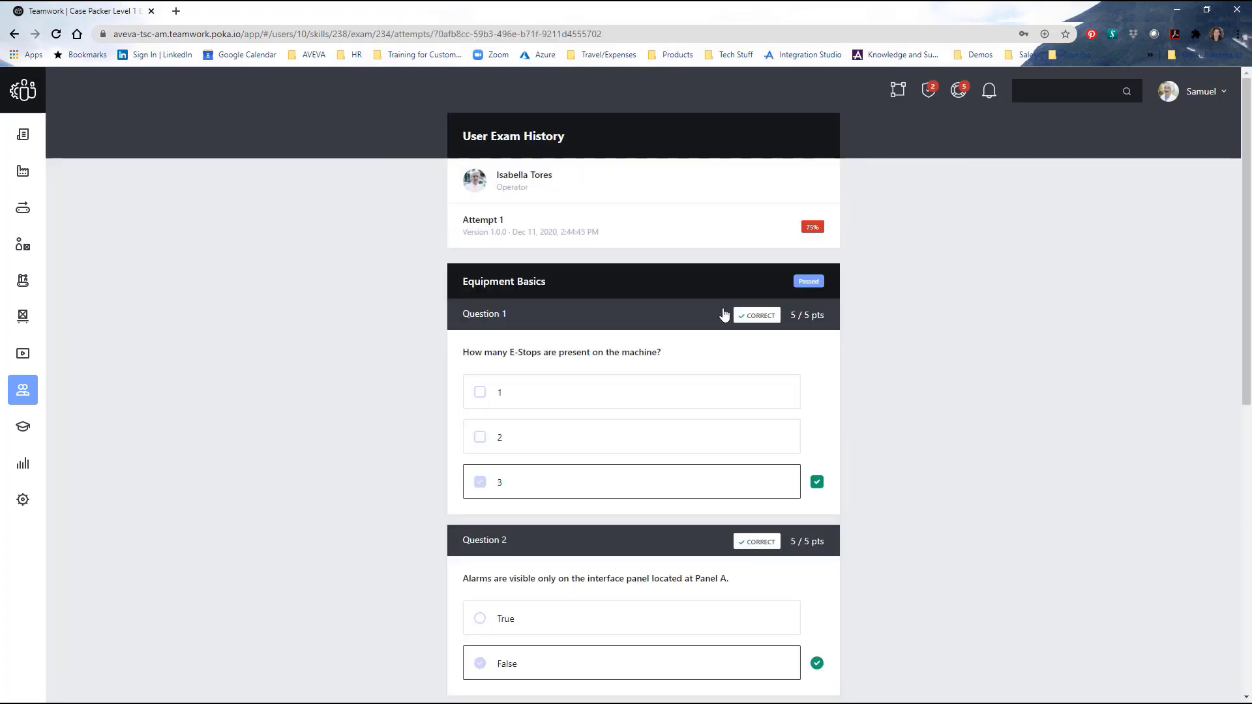
scroll(737, 401, "down", 6)
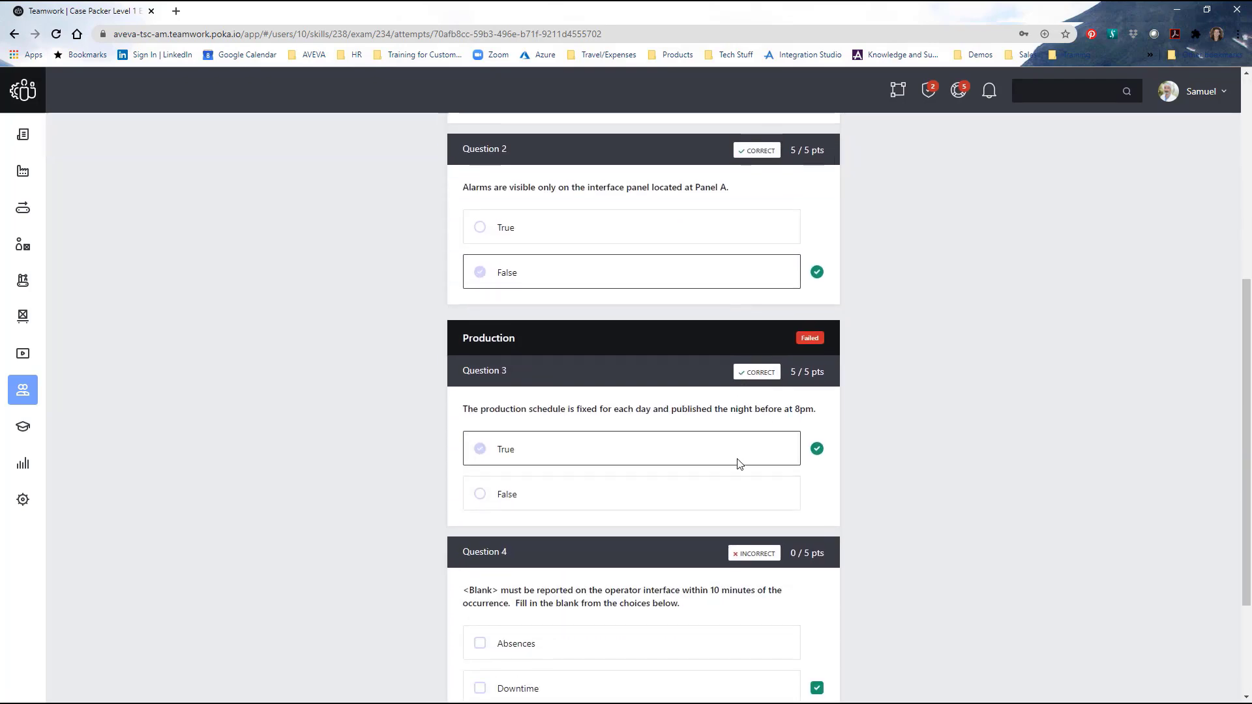
- Review the exam answers to Questions 3 and 4 in the Production section and return to the operator's skill page
scroll(740, 479, "down", 3)
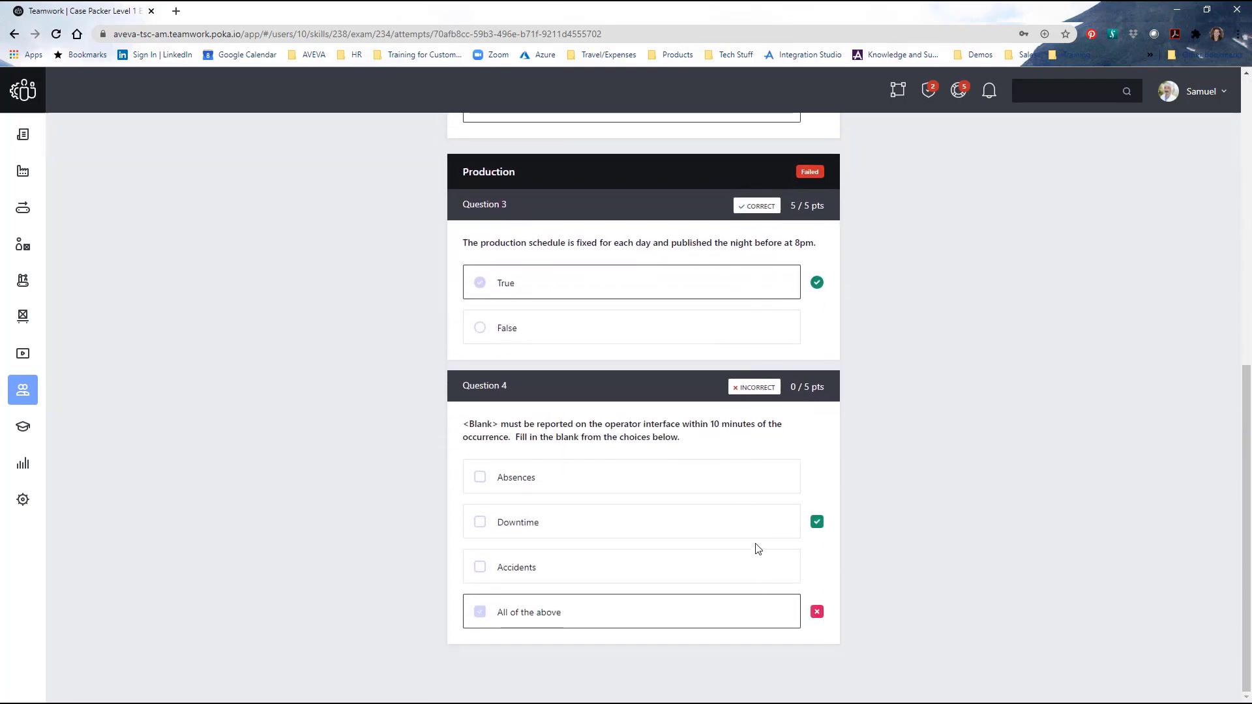
scroll(757, 547, "up", 9)
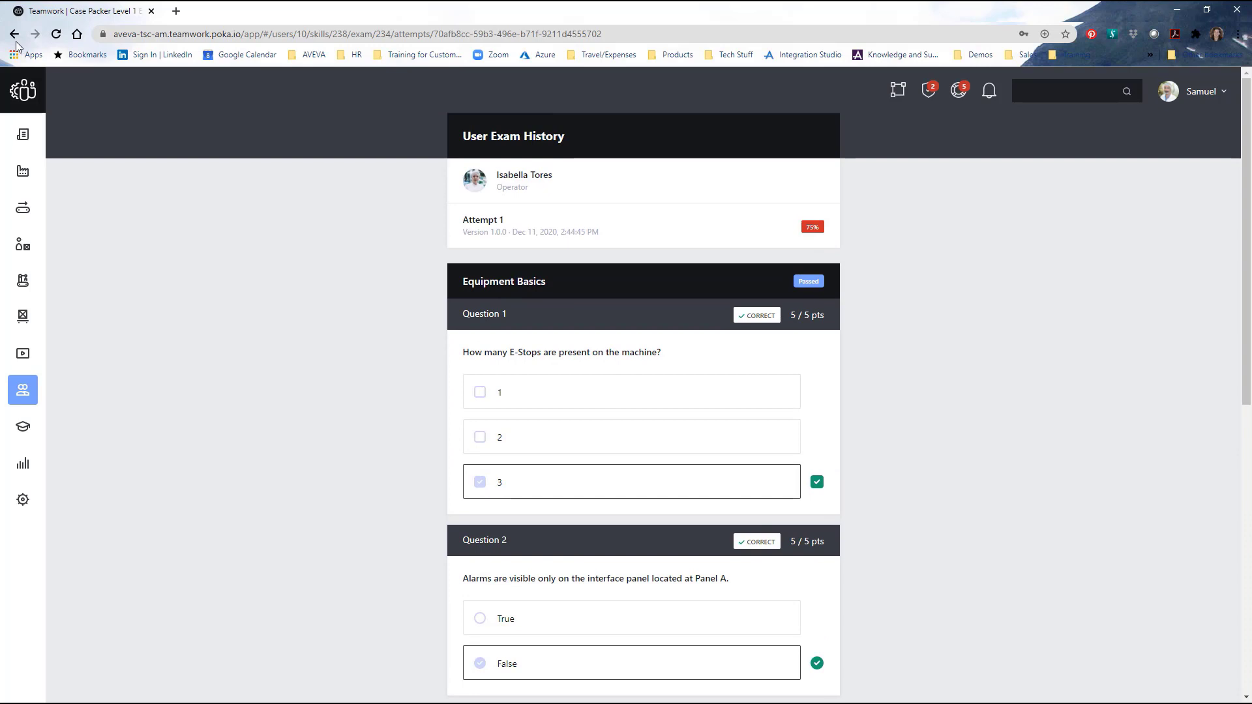
left_click(15, 34)
left_click(13, 36)
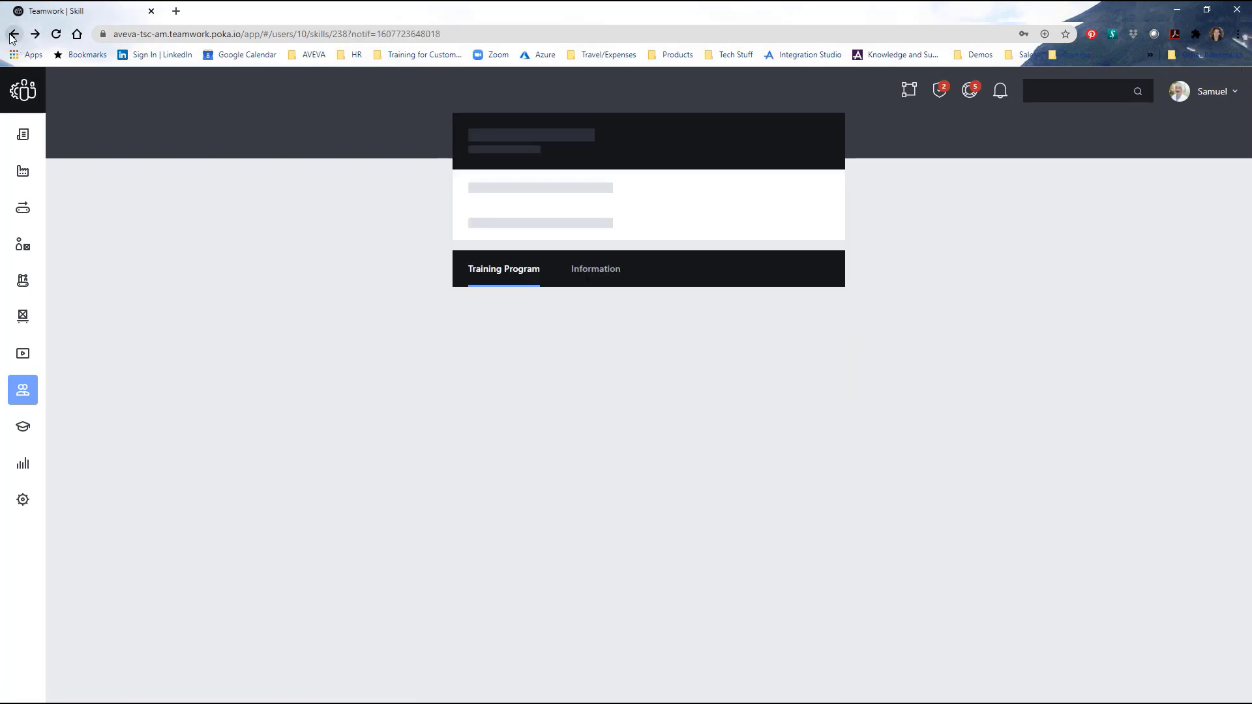
- Endorse the operator's Case Packer Introduction skill at level "3/4 - Can perform all tasks"
left_click(795, 238)
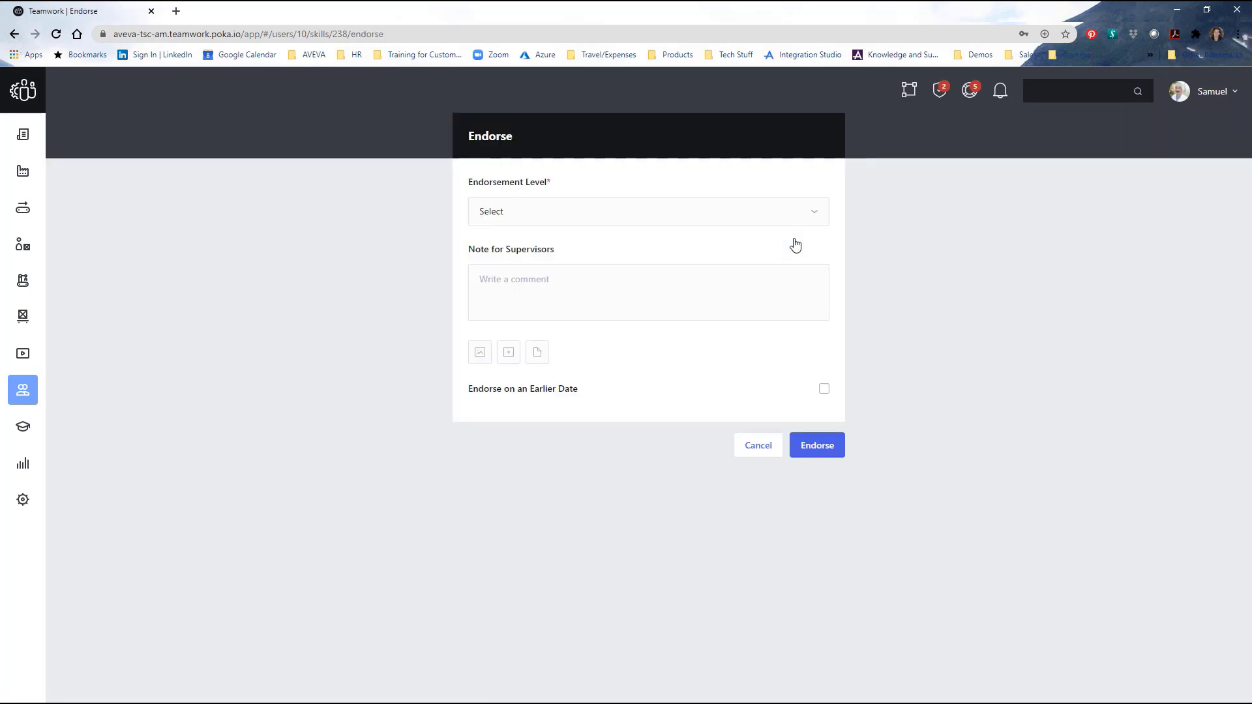
left_click(782, 209)
left_click(521, 321)
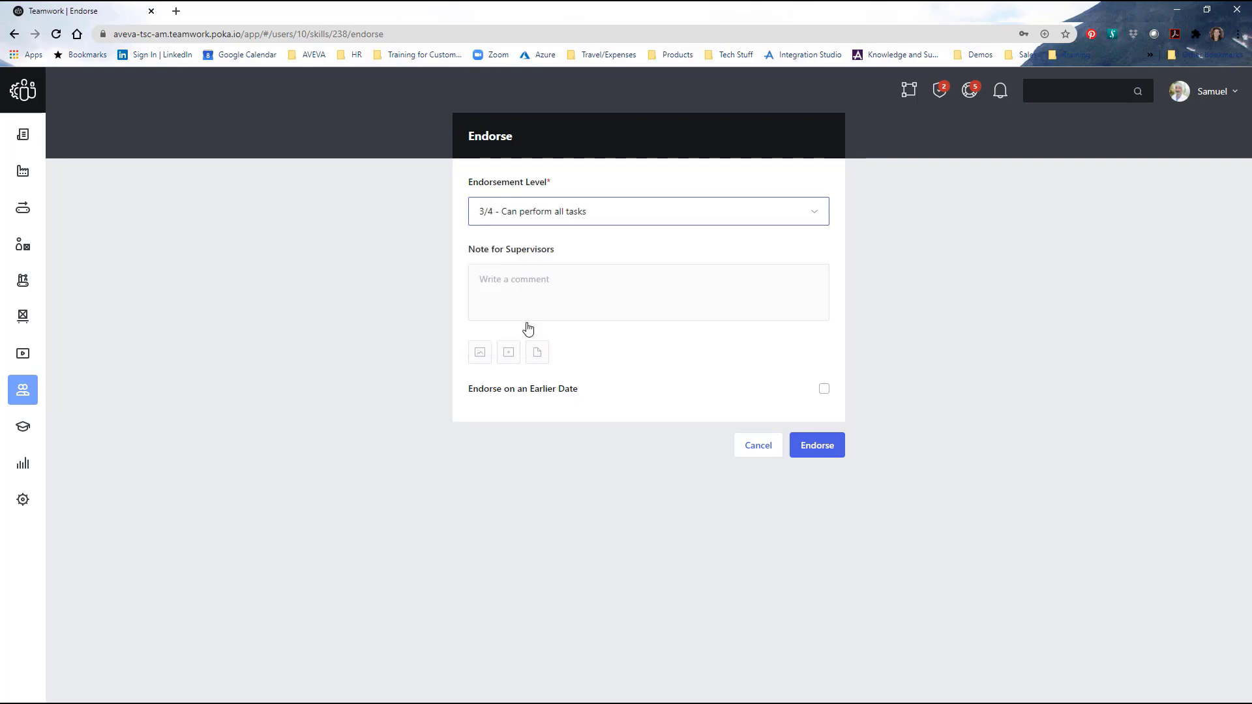
left_click(817, 445)
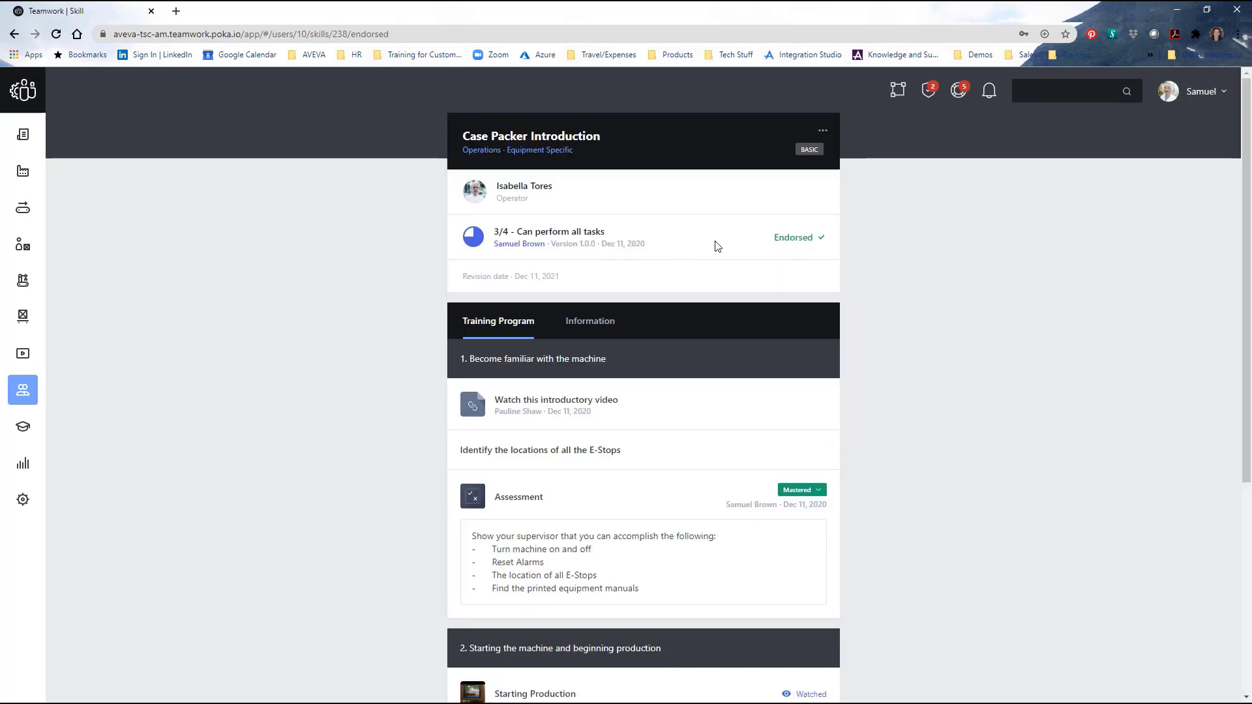
- Open the supervisor's Team skills matrix and check the operator's level for Case Packer Introduction
left_click(1200, 92)
left_click(1104, 287)
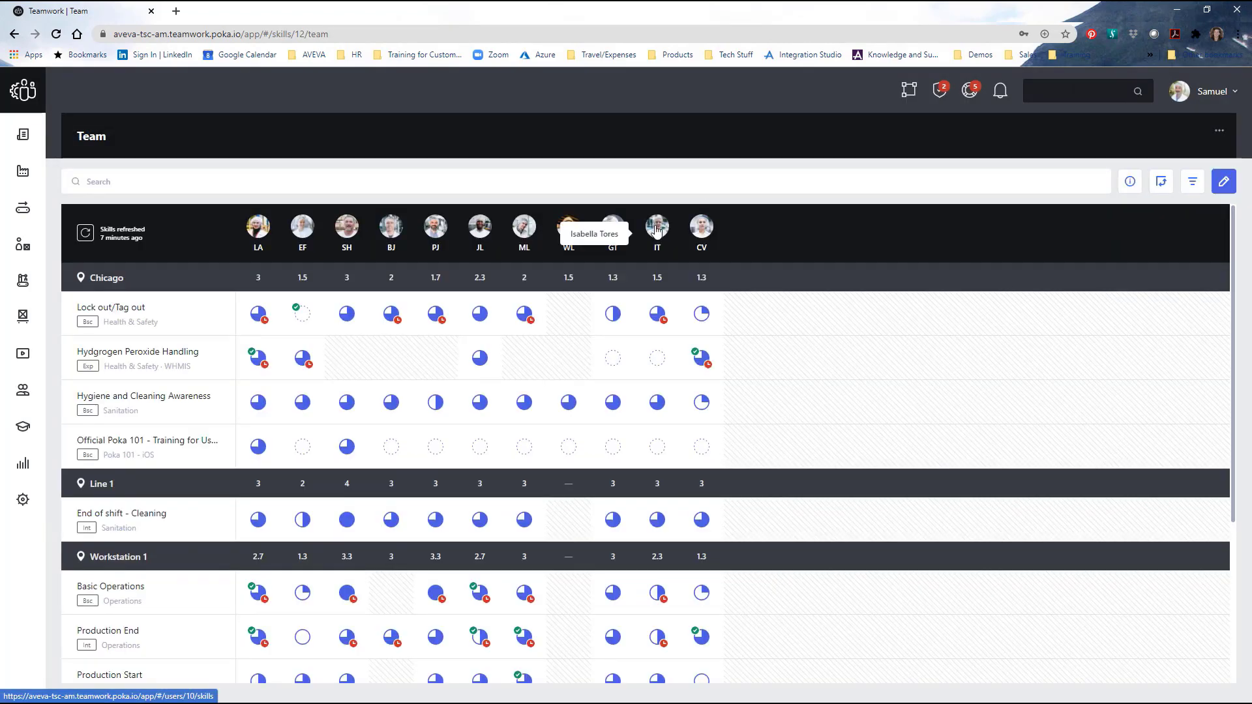
scroll(649, 525, "down", 4)
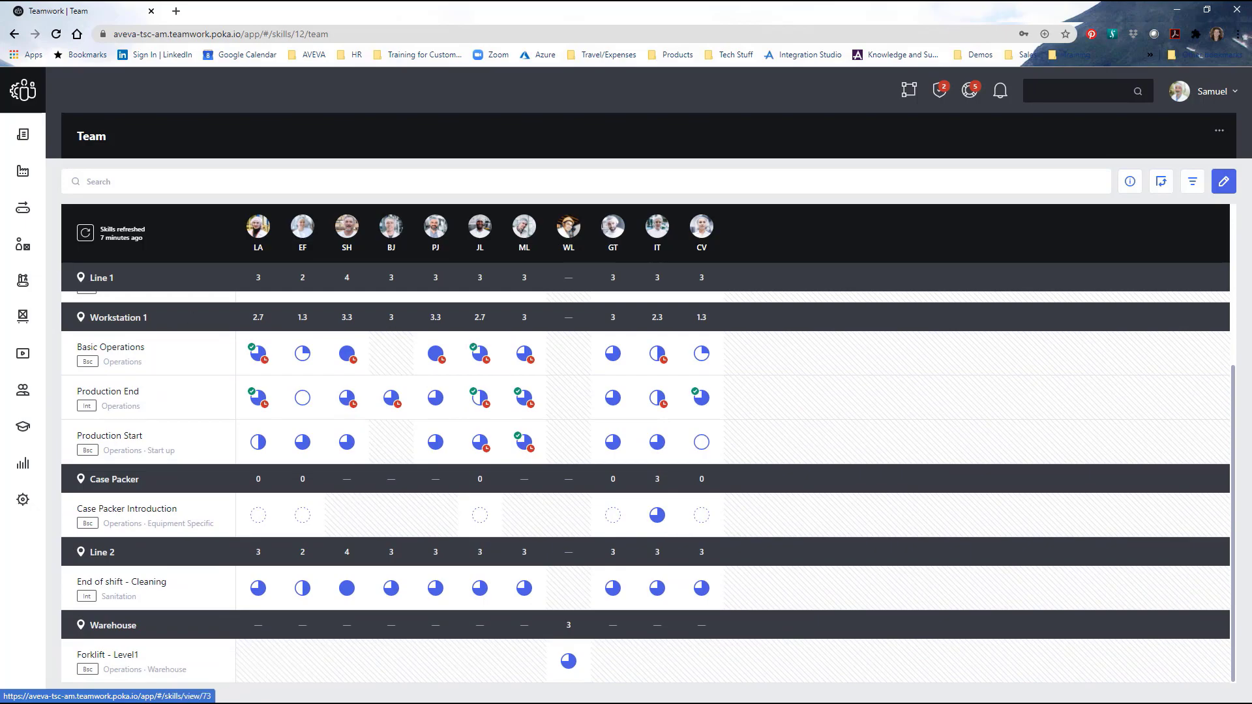